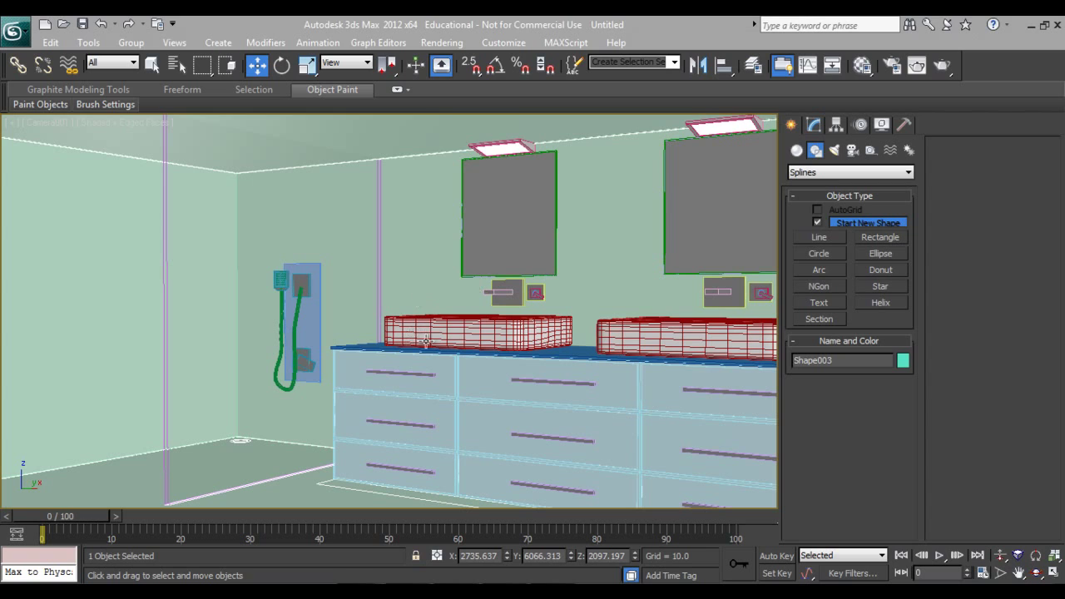
Select the wall and change an empty material slot to a VRayMtl material
left_click(471, 330)
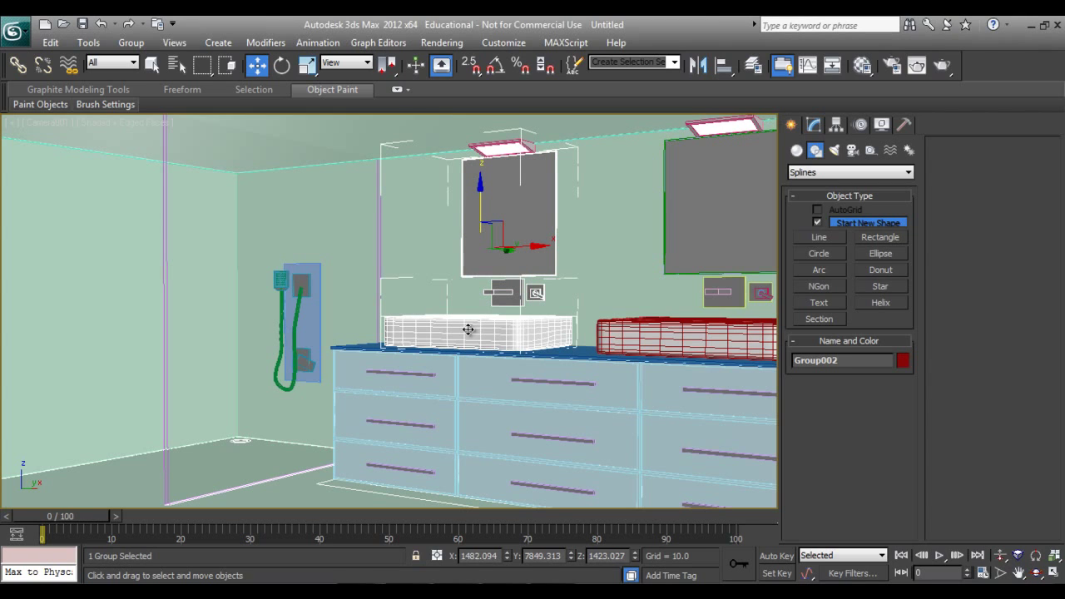
left_click(104, 221)
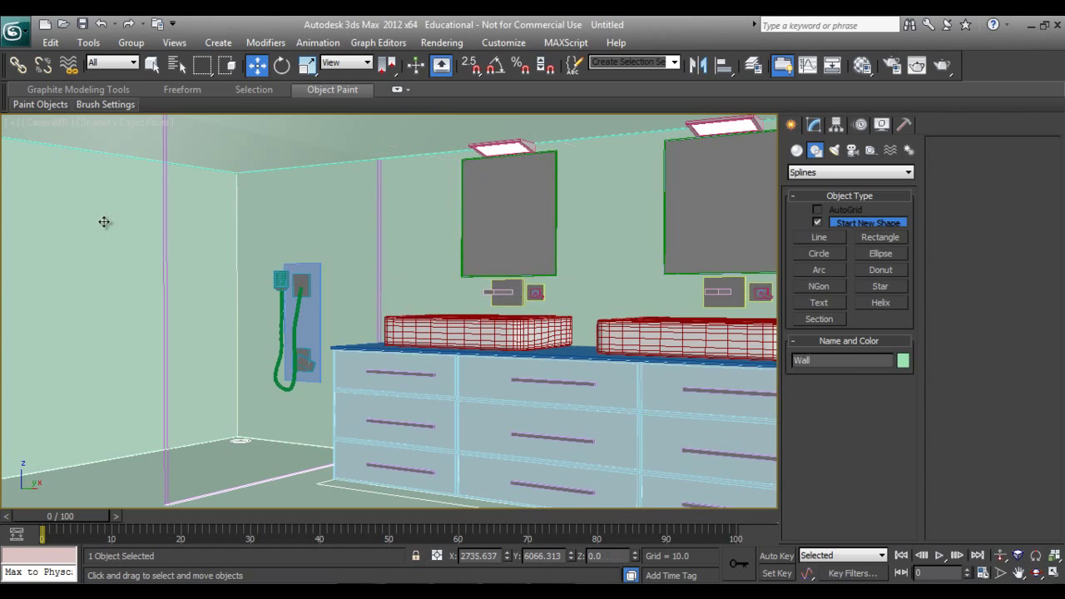
right_click(336, 303)
left_click(372, 320)
key("m")
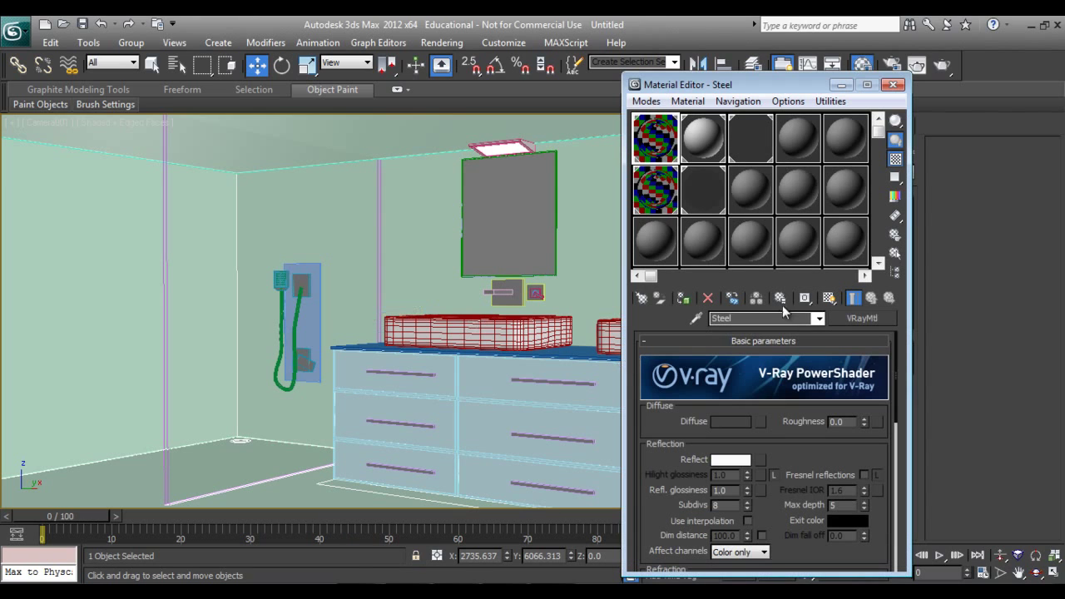
left_click(746, 206)
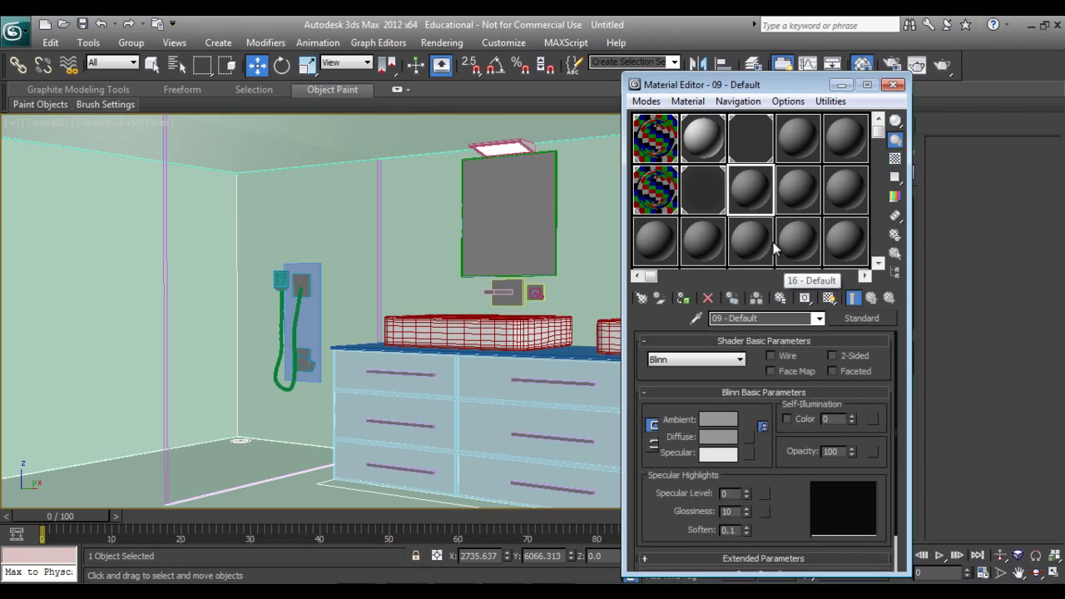
left_click(865, 320)
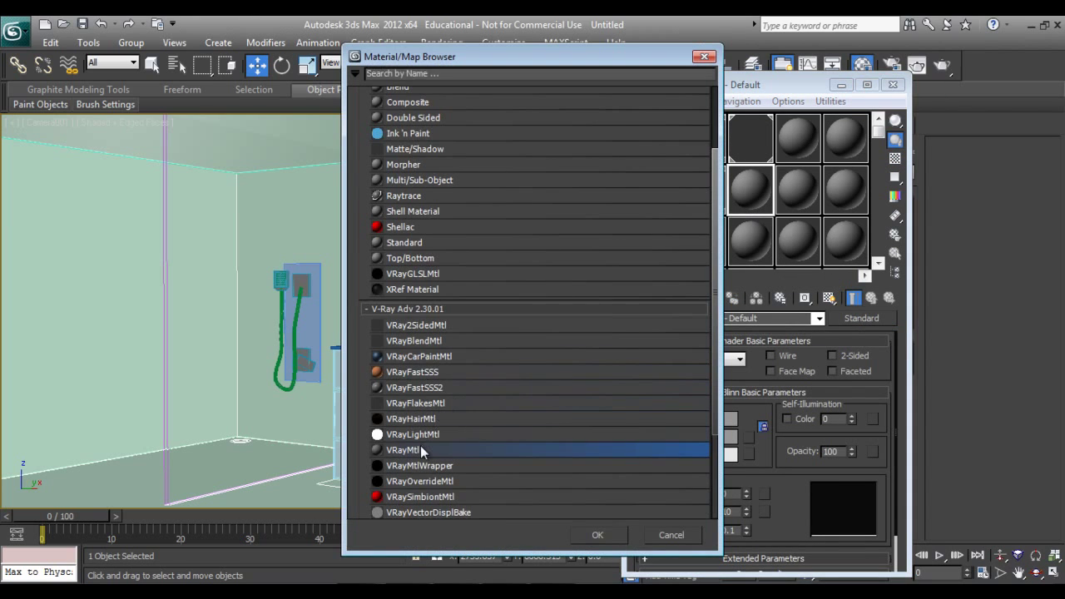
double_click(420, 449)
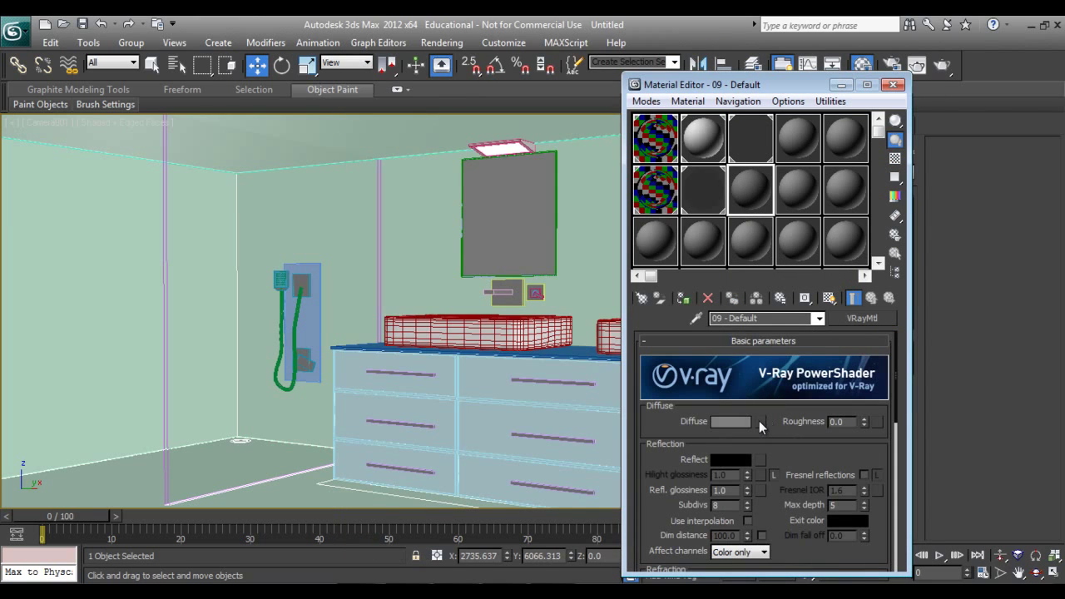
Load the bitmap marble01.jpg as the material's diffuse map and check the full image
left_click(759, 422)
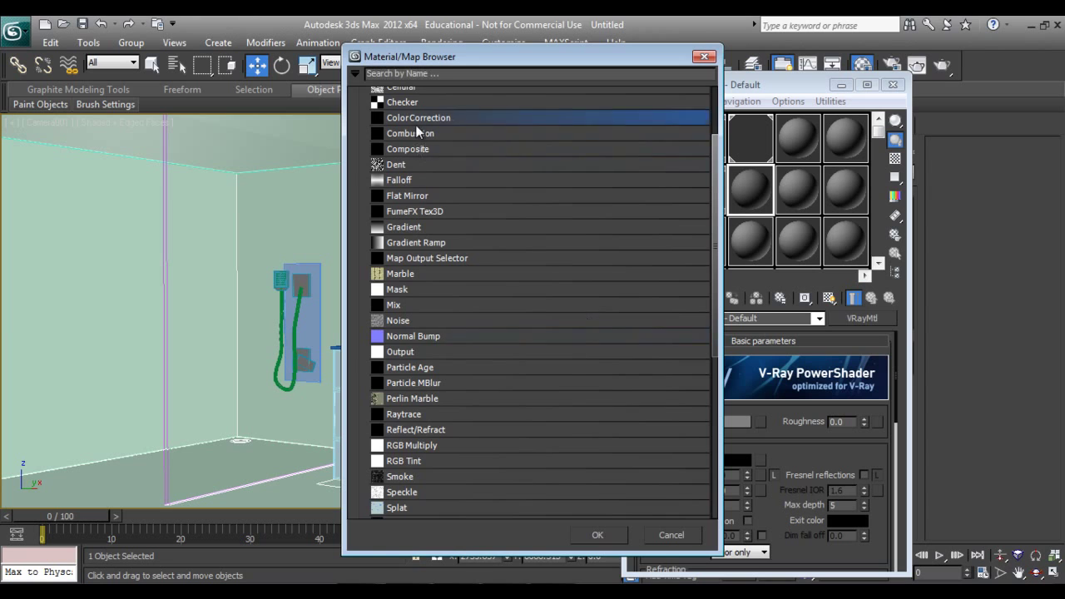
left_click(412, 150)
left_click(597, 534)
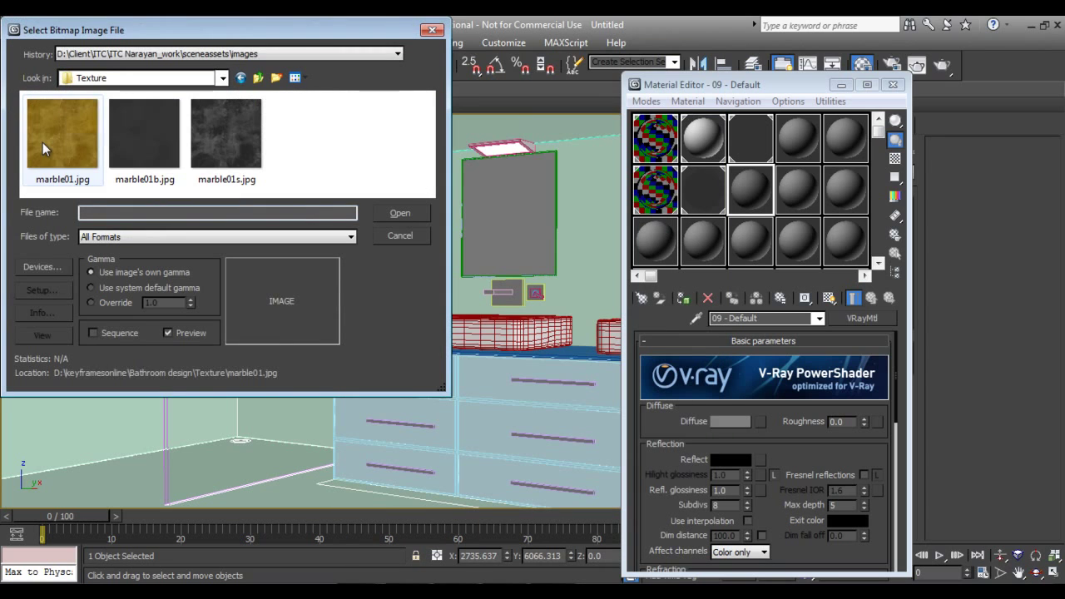
left_click(43, 142)
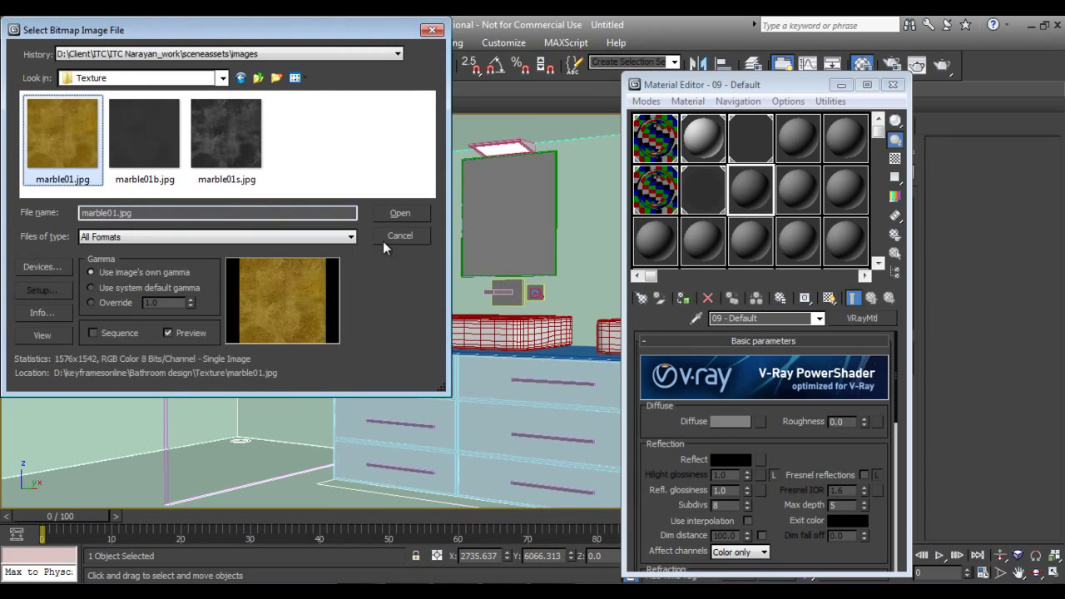
left_click(395, 214)
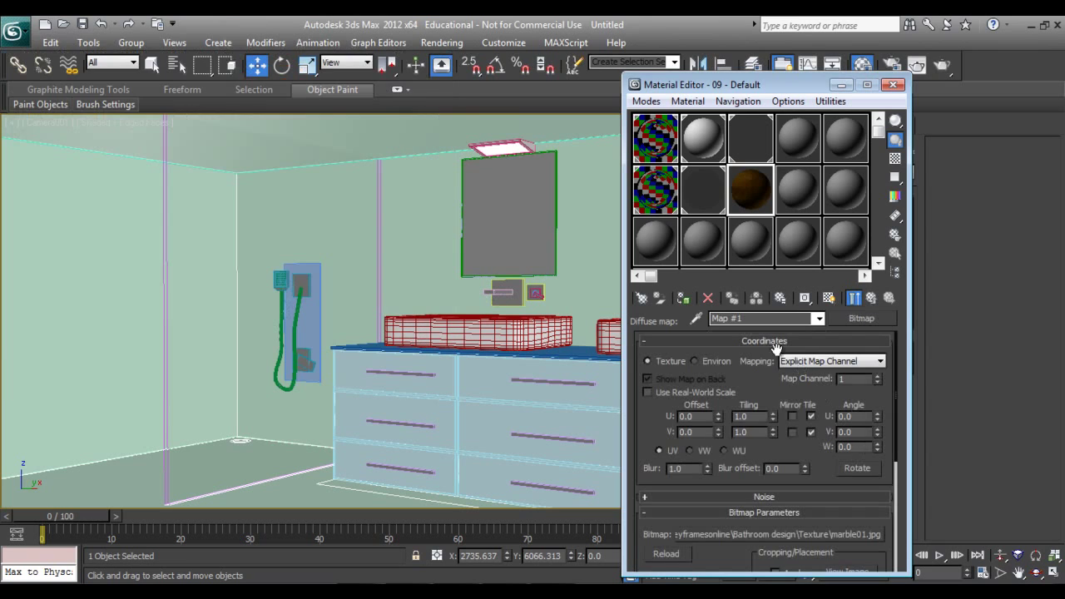
scroll(804, 366, "down", 3)
left_click(846, 457)
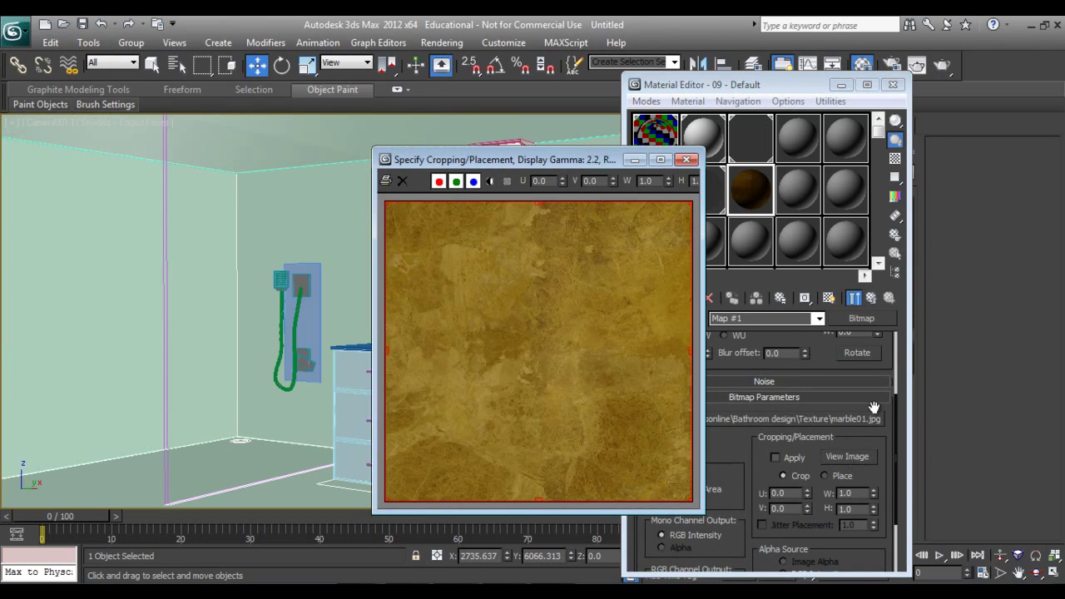
left_click(685, 160)
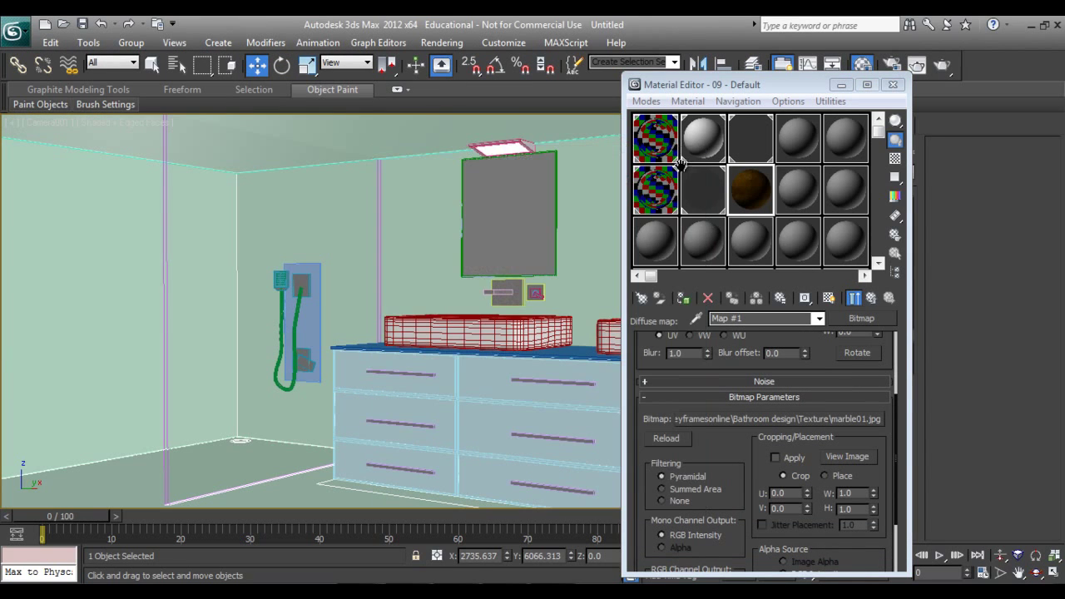
scroll(820, 358, "up", 3)
left_click(871, 300)
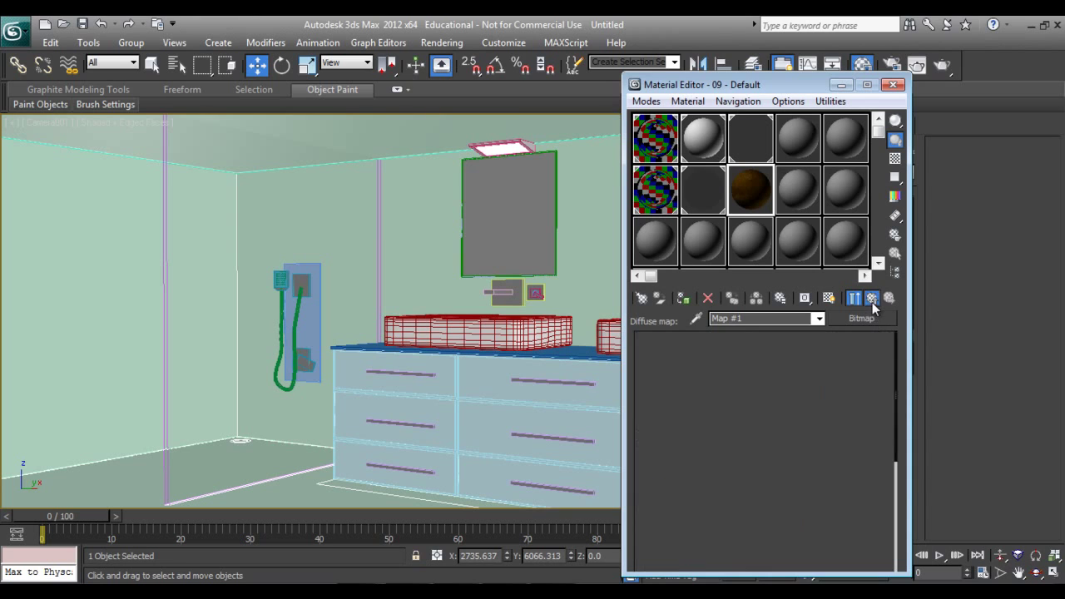
Load marble01s.jpg as the reflection map, and place an instance of it on the reflection glossiness
left_click(764, 379)
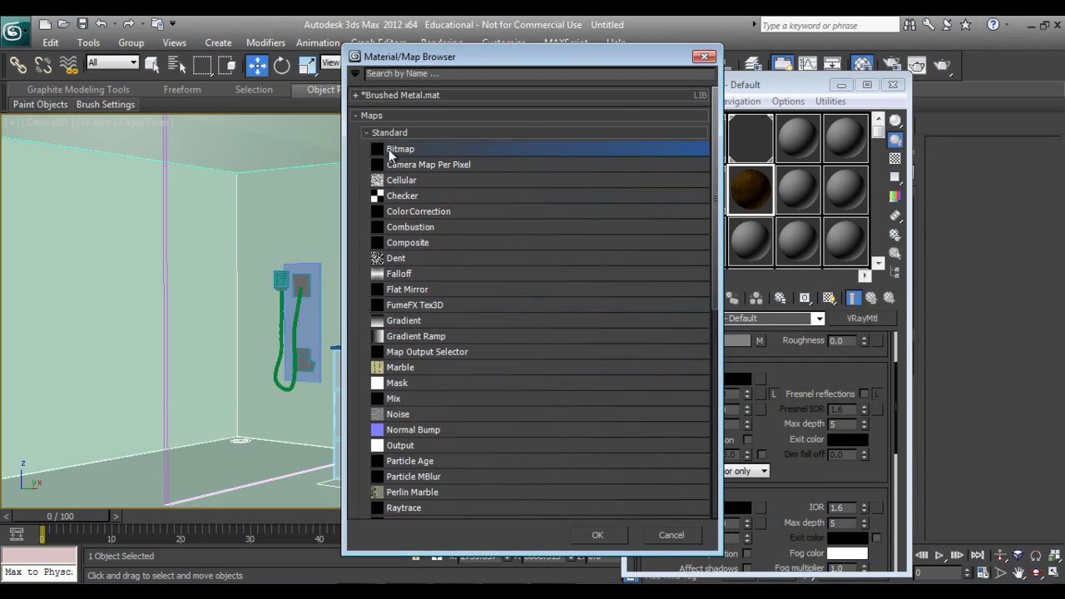
double_click(398, 149)
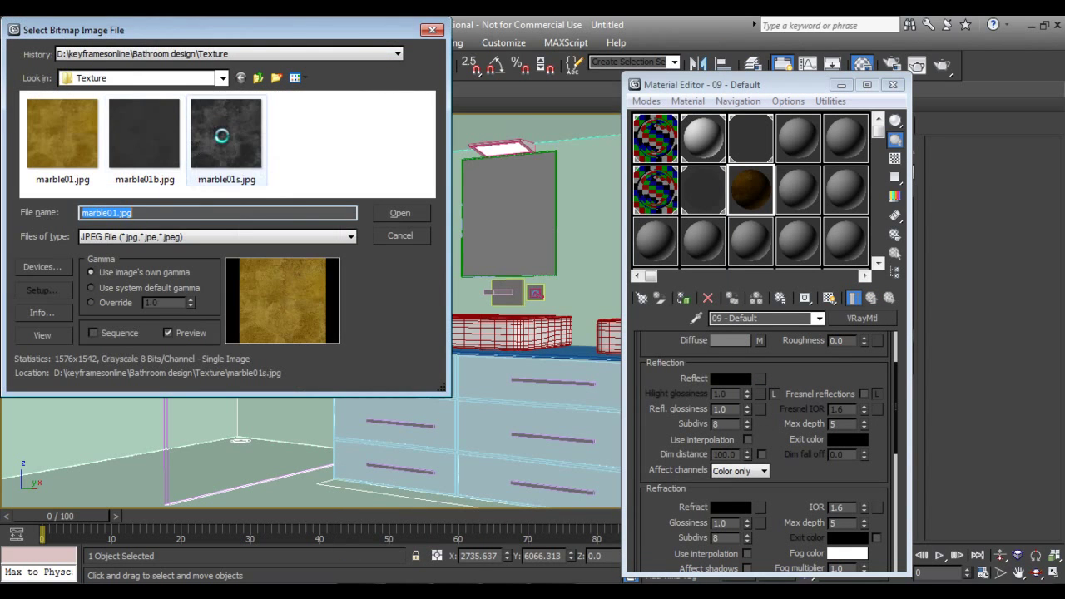
left_click(399, 213)
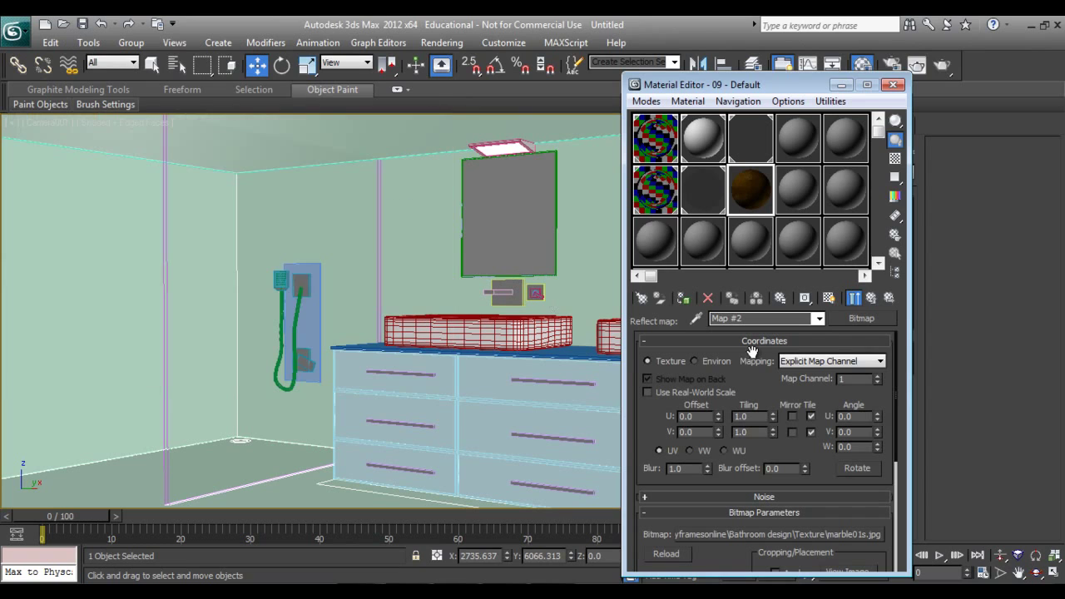
left_click(873, 299)
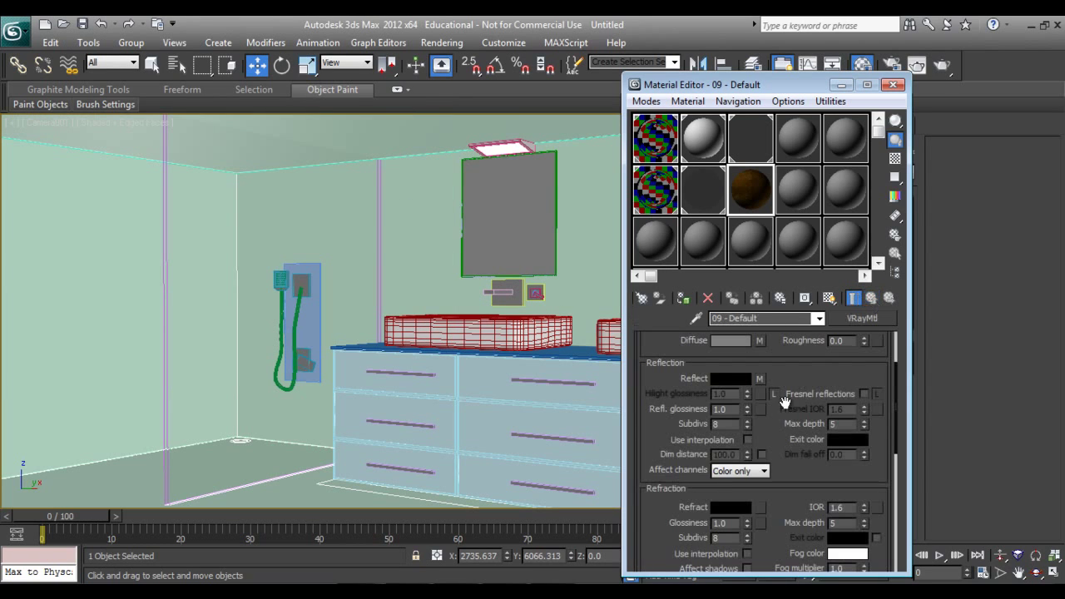
mouse_move(763, 381)
left_mouse_down()
mouse_move(763, 413)
mouse_move(759, 379)
left_mouse_up()
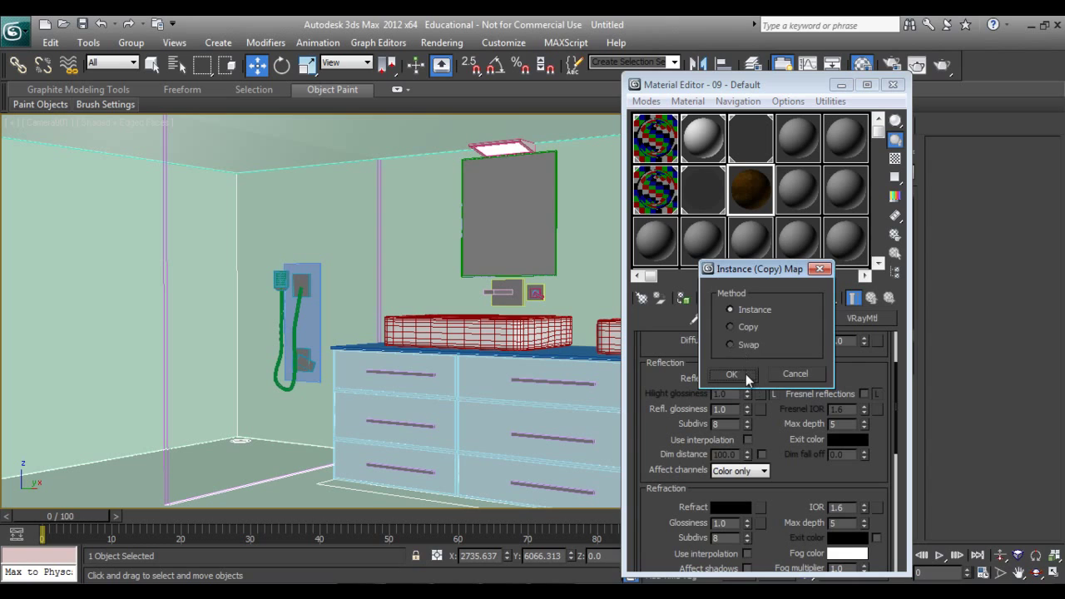
left_click(730, 374)
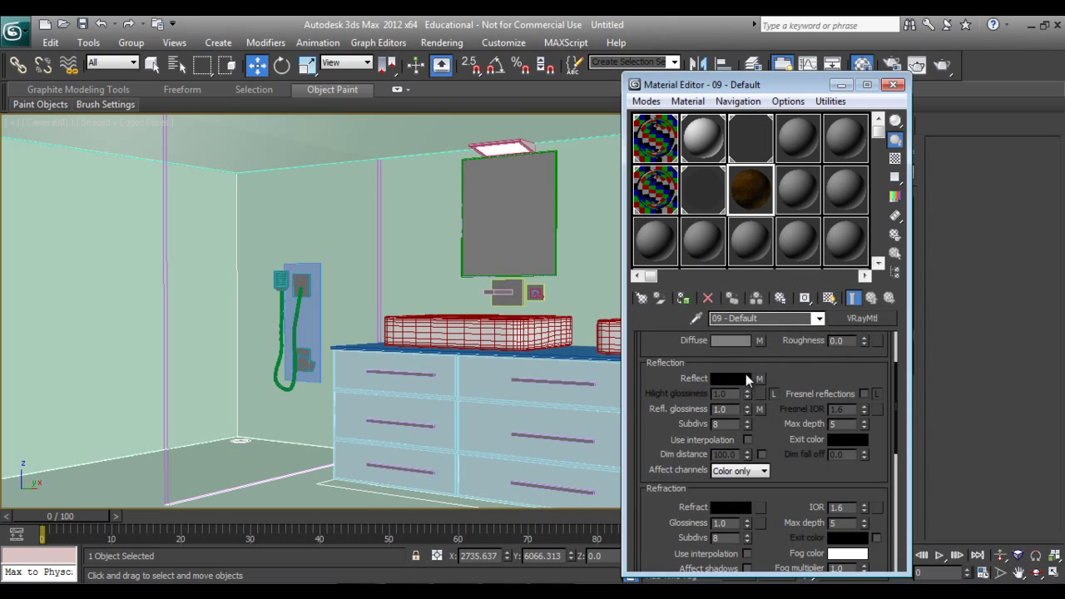
double_click(752, 192)
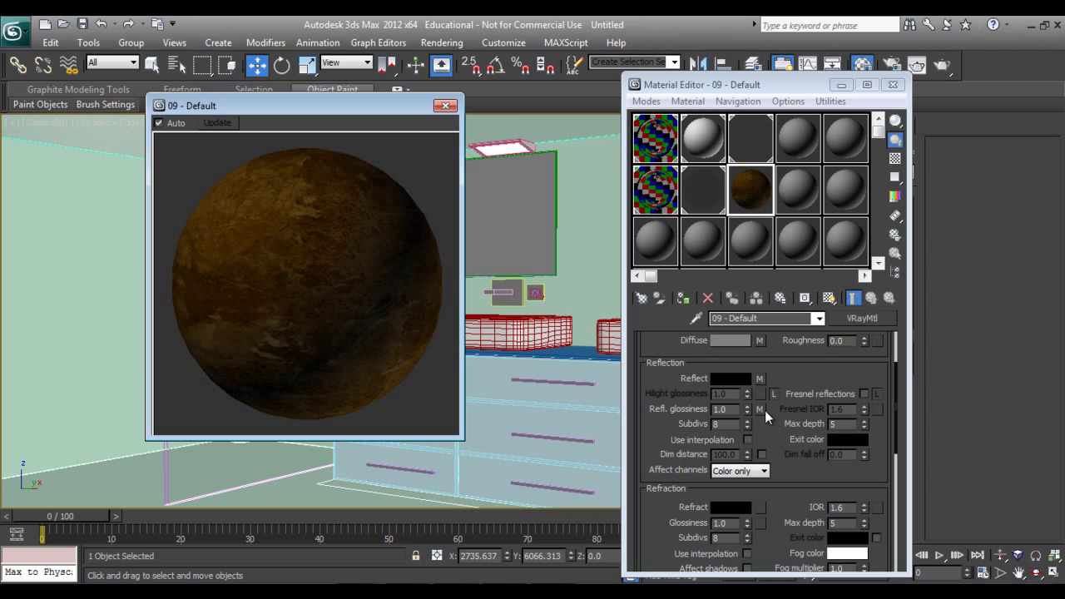
left_click(446, 106)
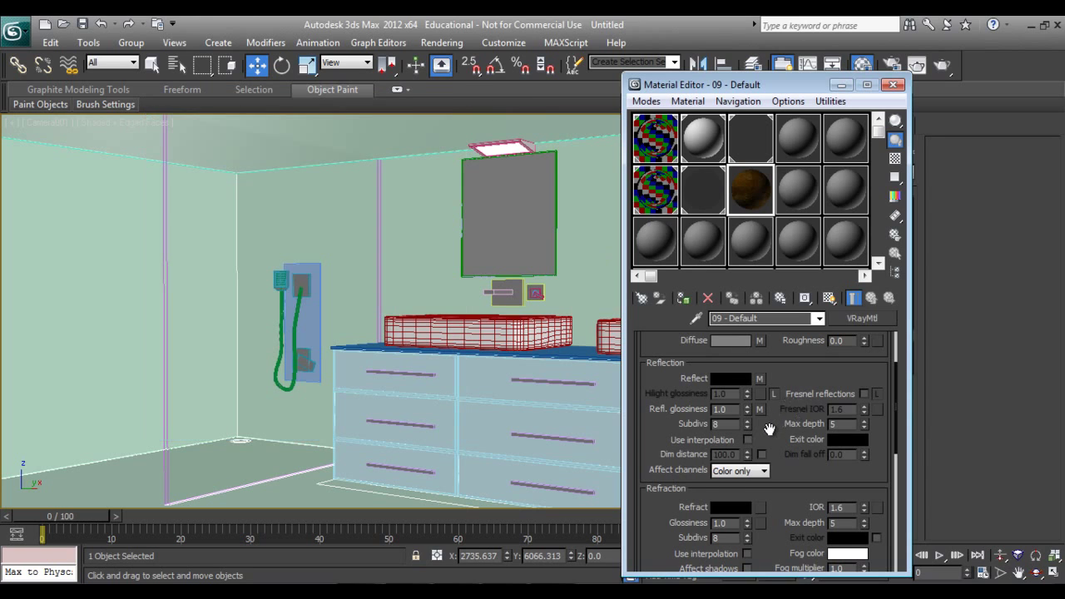
Load the bitmap marble01b.jpg as the bump map of the wall material
scroll(768, 428, "down", 10)
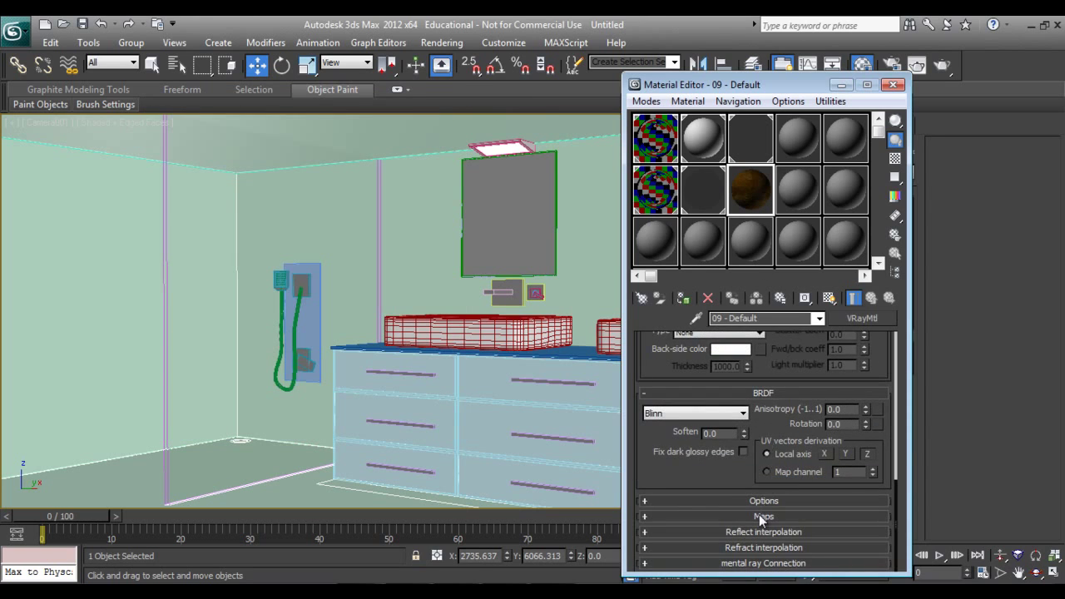
left_click(759, 516)
left_click_drag(888, 434, 876, 344)
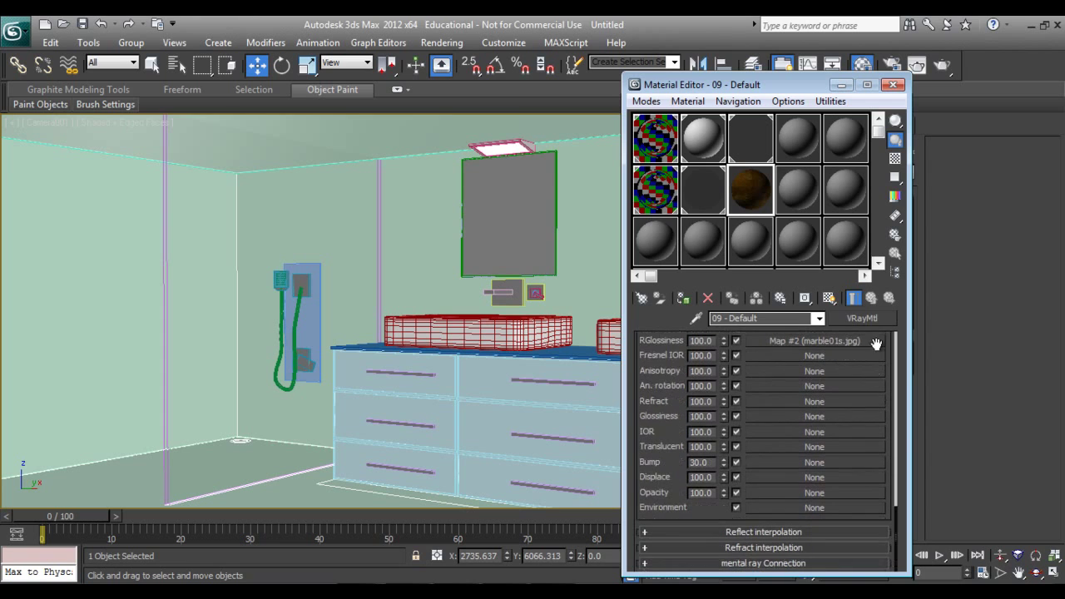
left_click(759, 461)
double_click(405, 150)
left_click(167, 141)
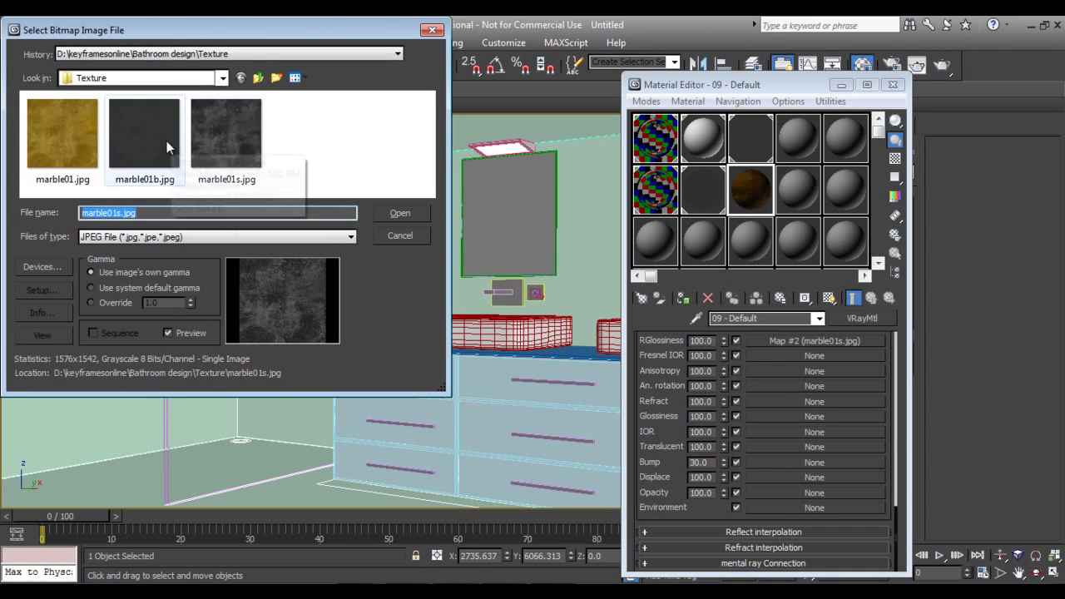
left_click(389, 210)
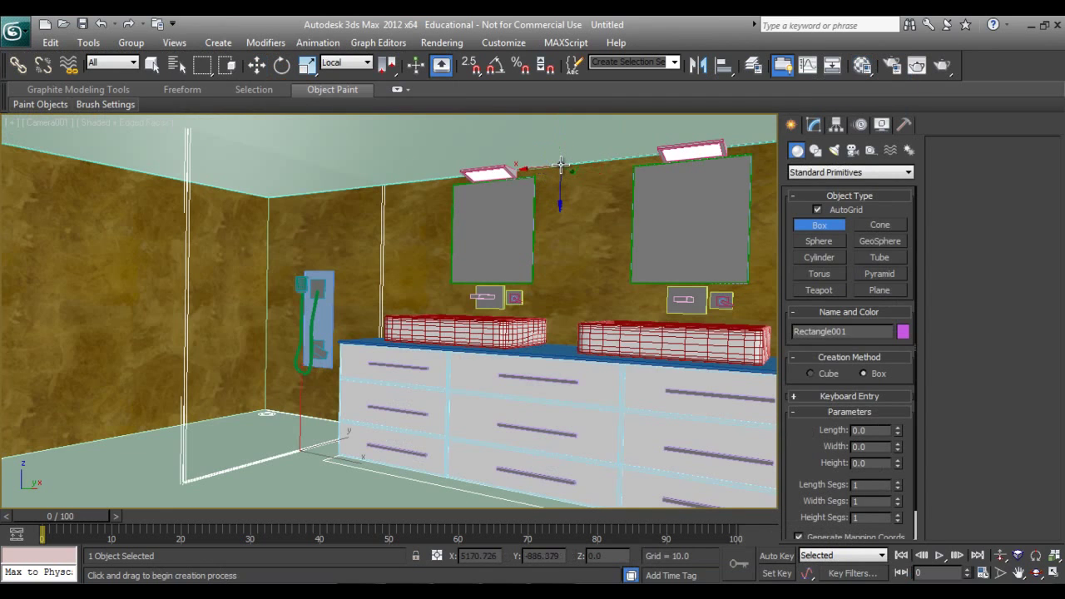
Create a box on the wall between the two mirrors, about 1263 long, 353 wide and 44 high, and nudge it into place
mouse_move(560, 168)
left_mouse_down()
mouse_move(593, 235)
mouse_move(604, 349)
left_mouse_up()
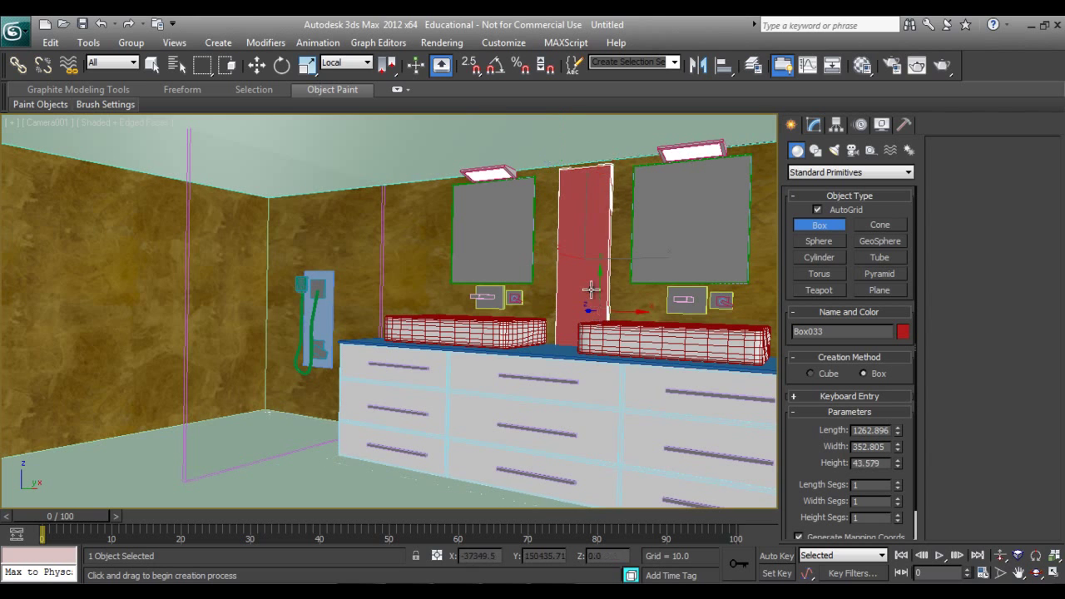
key("p")
scroll(591, 287, "up", 3)
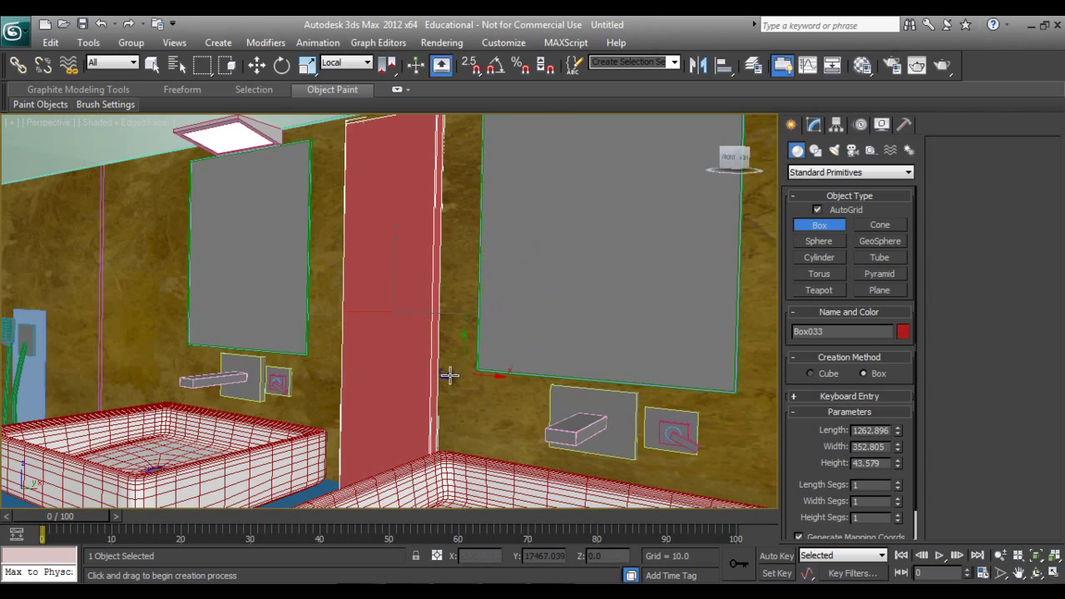
scroll(475, 385, "up", 5)
middle_click_drag(475, 385, 493, 348)
scroll(499, 316, "down", 5)
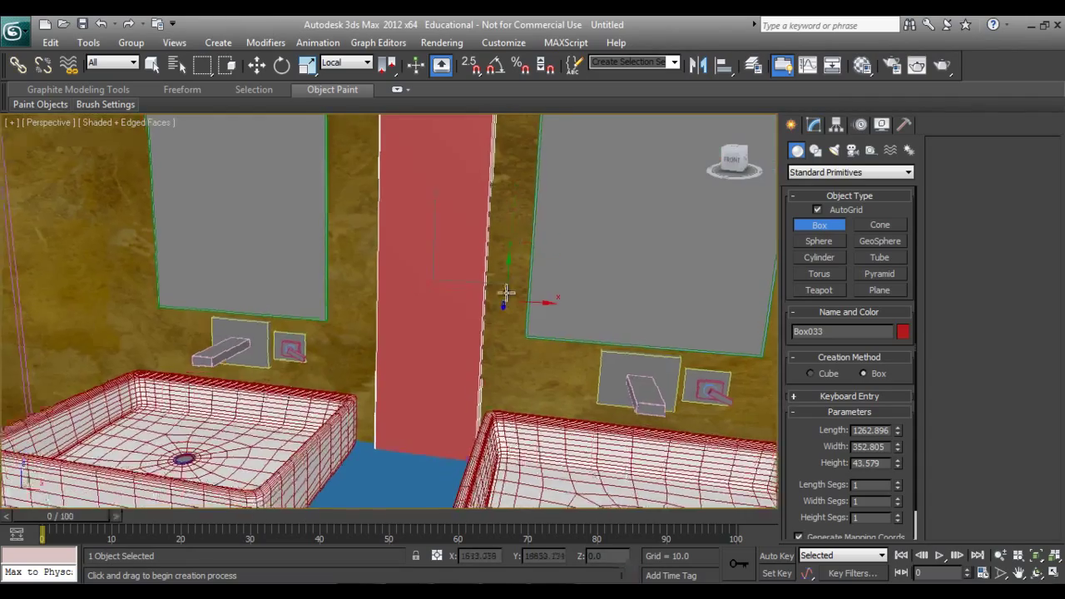
key("w")
left_click_drag(496, 282, 485, 275)
middle_click_drag(485, 275, 499, 273, "alt")
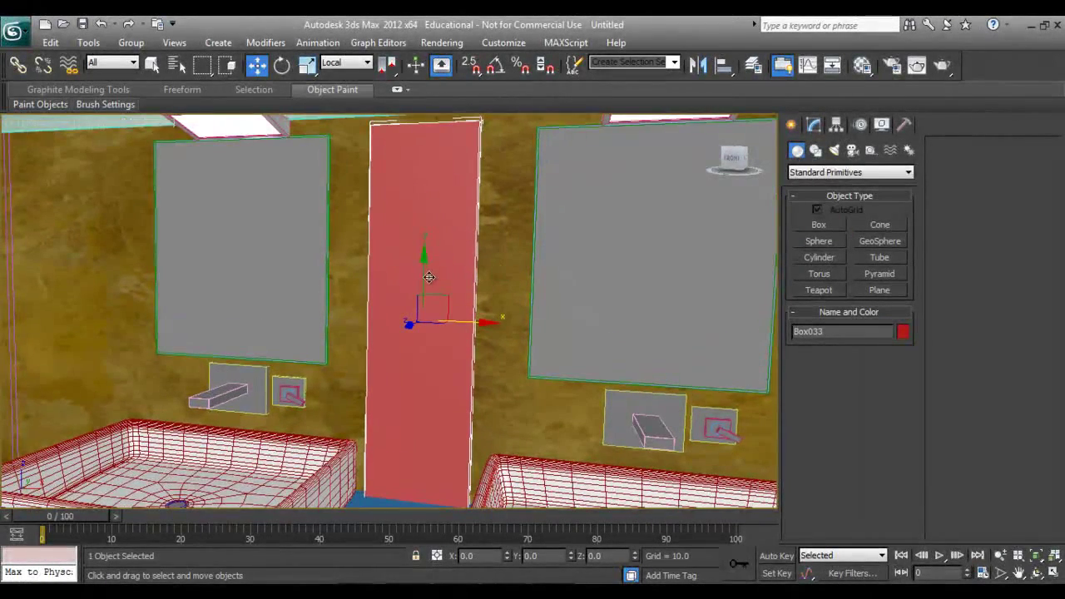
left_click_drag(426, 263, 426, 251)
Add an Edit Mesh modifier to the box between the mirrors
middle_click_drag(427, 251, 582, 299)
left_click(813, 124)
left_click(822, 164)
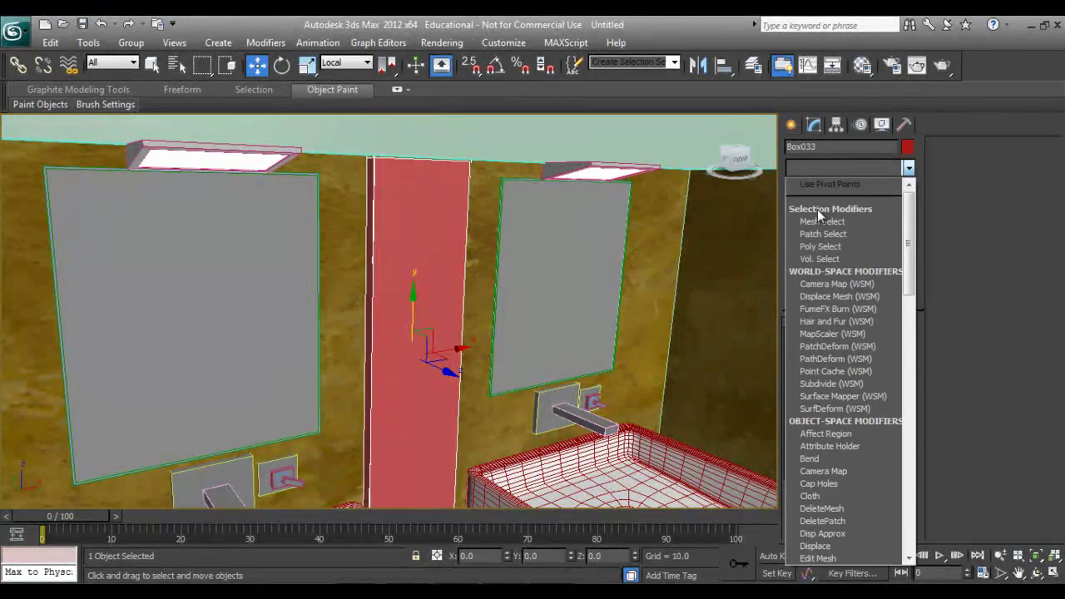
key("e")
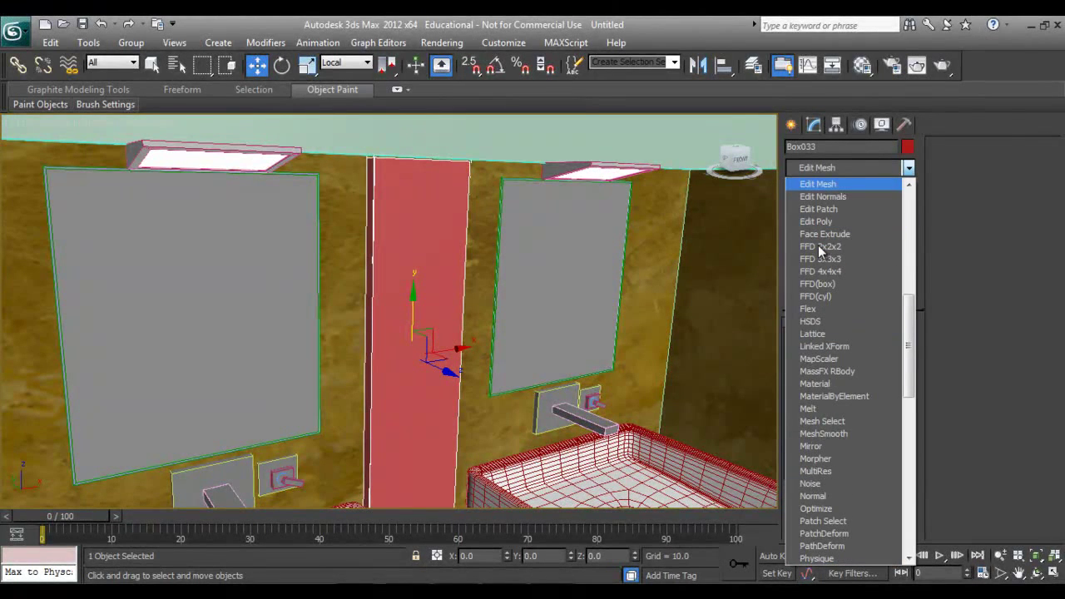
key("Return")
Raise the four top vertices of the box slightly to meet the ceiling, and leave vertex editing
key("q")
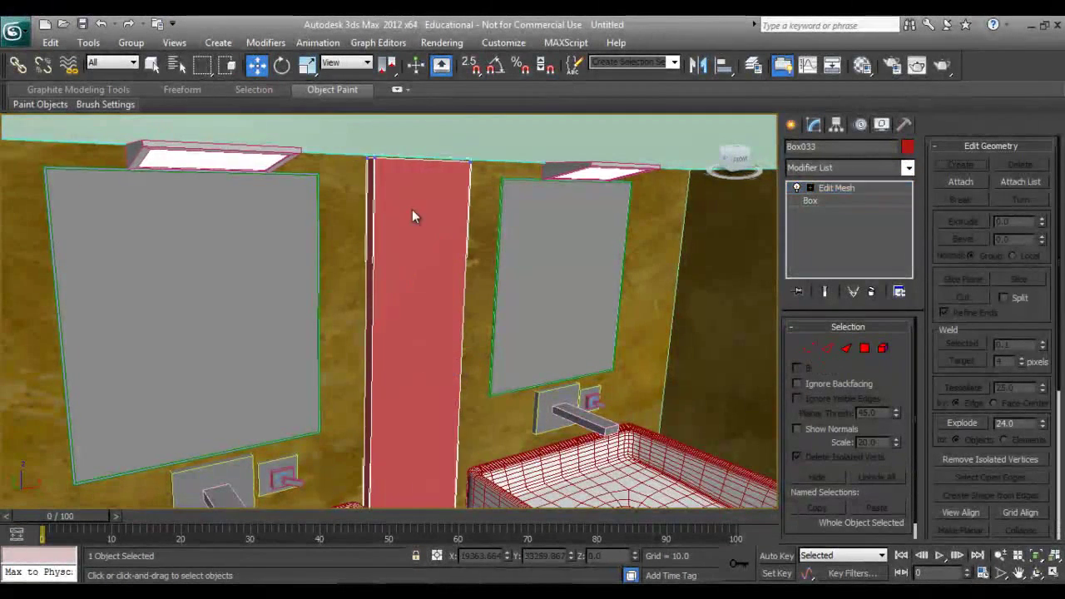
key("1")
key("alt+q")
left_click_drag(315, 262, 316, 264)
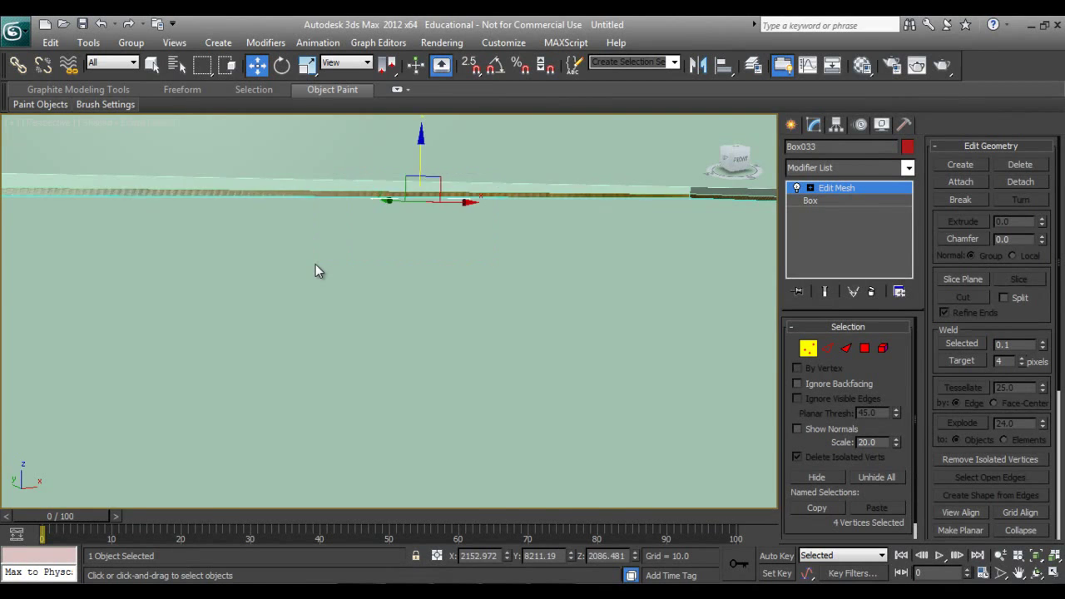
key("alt+q")
left_click_drag(422, 153, 421, 141)
middle_click_drag(443, 260, 449, 253, "alt")
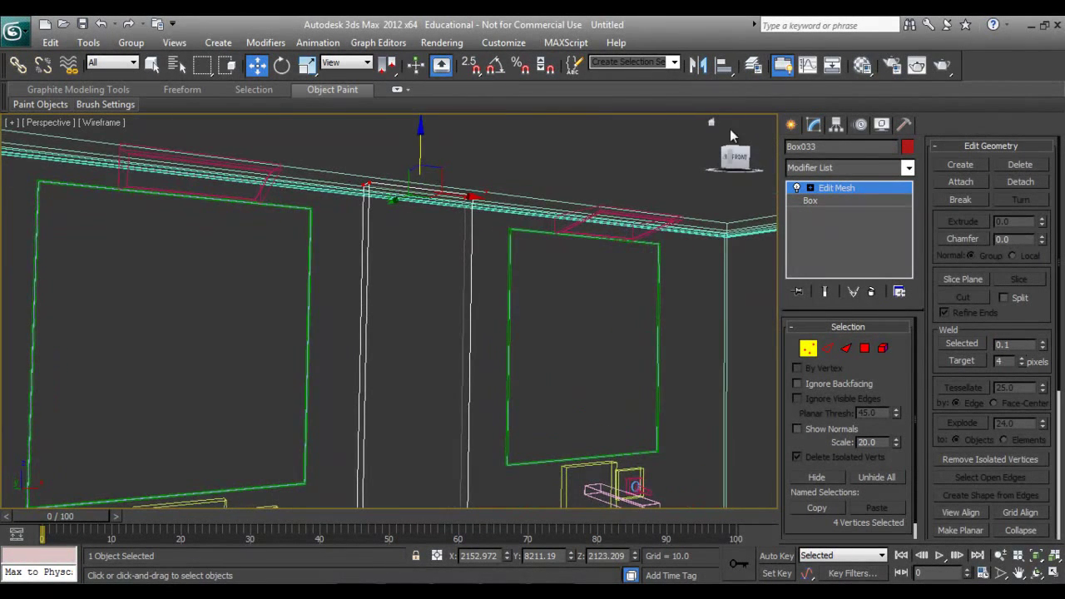
left_click(790, 125)
key("F3")
mouse_move(482, 373)
middle_mouse_down("alt")
mouse_move(496, 374)
mouse_move(468, 373)
mouse_move(504, 228)
mouse_move(440, 332)
mouse_move(473, 318)
mouse_move(471, 382)
mouse_move(496, 367)
mouse_move(485, 327)
mouse_move(486, 262)
mouse_move(496, 259)
middle_mouse_up("alt")
middle_click_drag(490, 314, 442, 372, "alt")
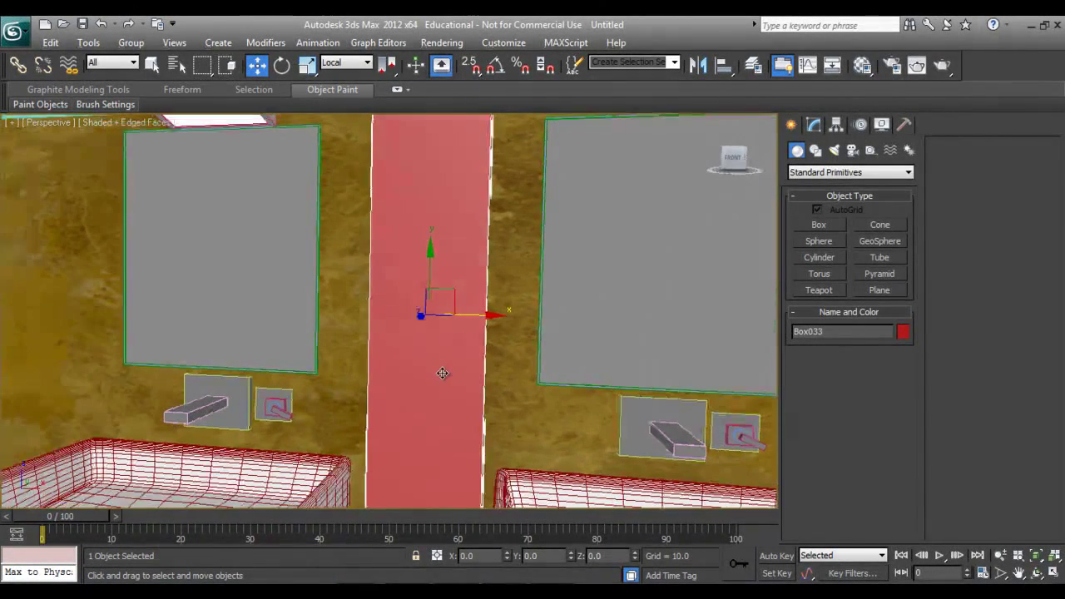
Push the box between the mirrors slightly back into the wall along its depth
middle_click_drag(357, 254, 450, 336, "alt")
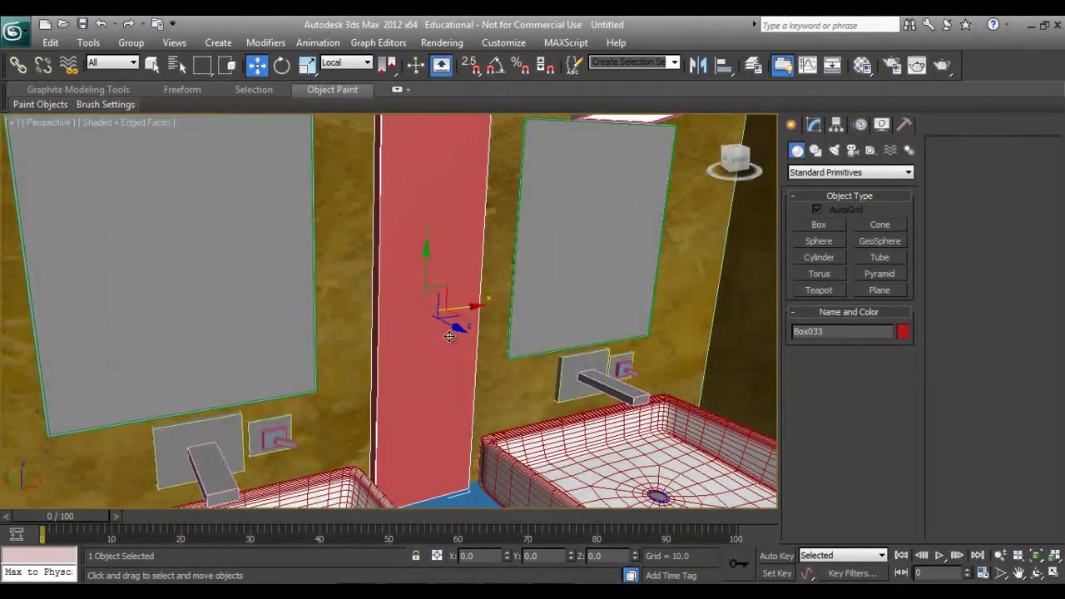
left_click_drag(455, 330, 447, 324)
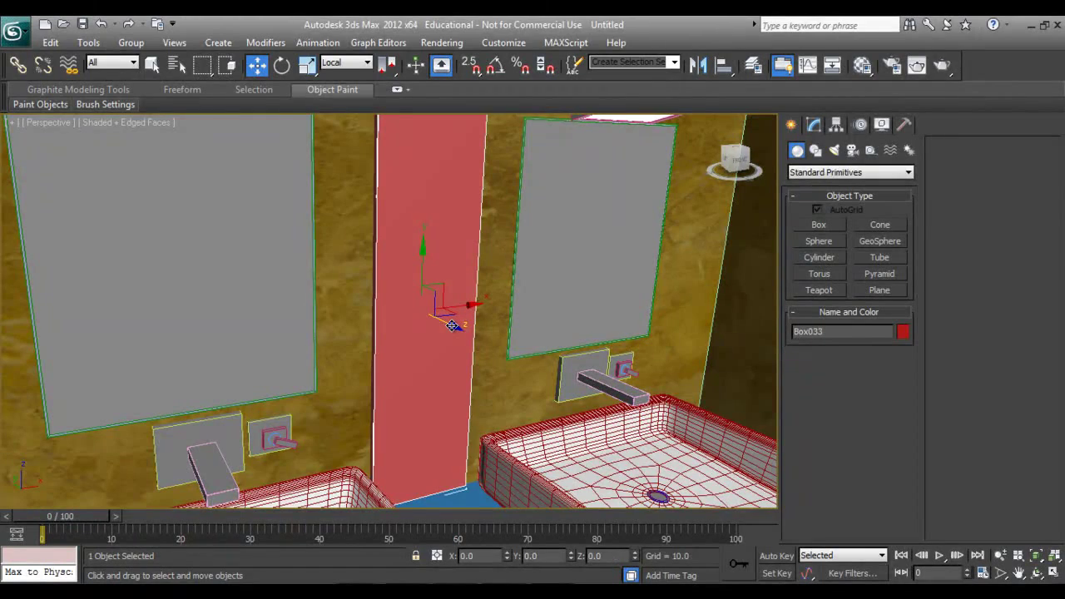
scroll(1, 193, "up", 1)
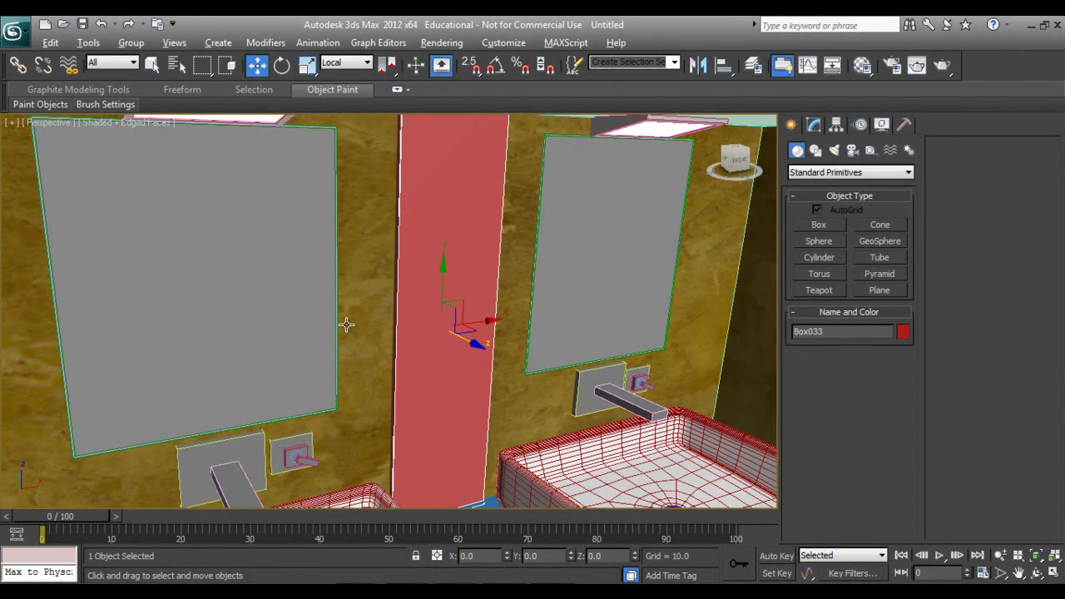
Copy the panel box outward from the wall and scale the copy to about 6.6% in Y and 39.8% in Z as a thin slat
middle_click_drag(347, 324, 368, 311, "alt")
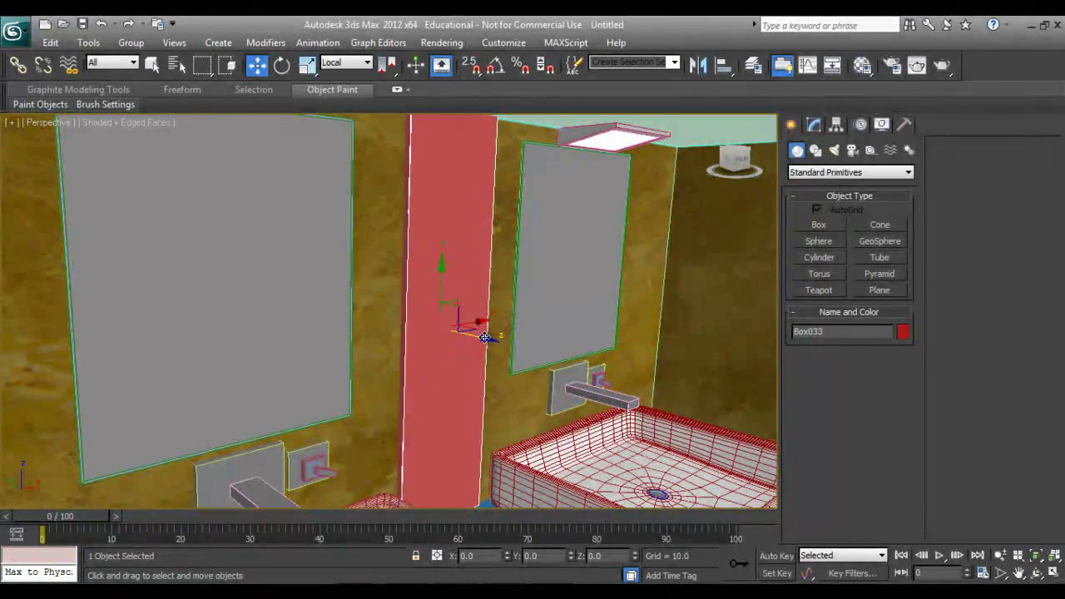
left_click_drag(482, 339, 497, 347, "shift")
left_click(522, 374)
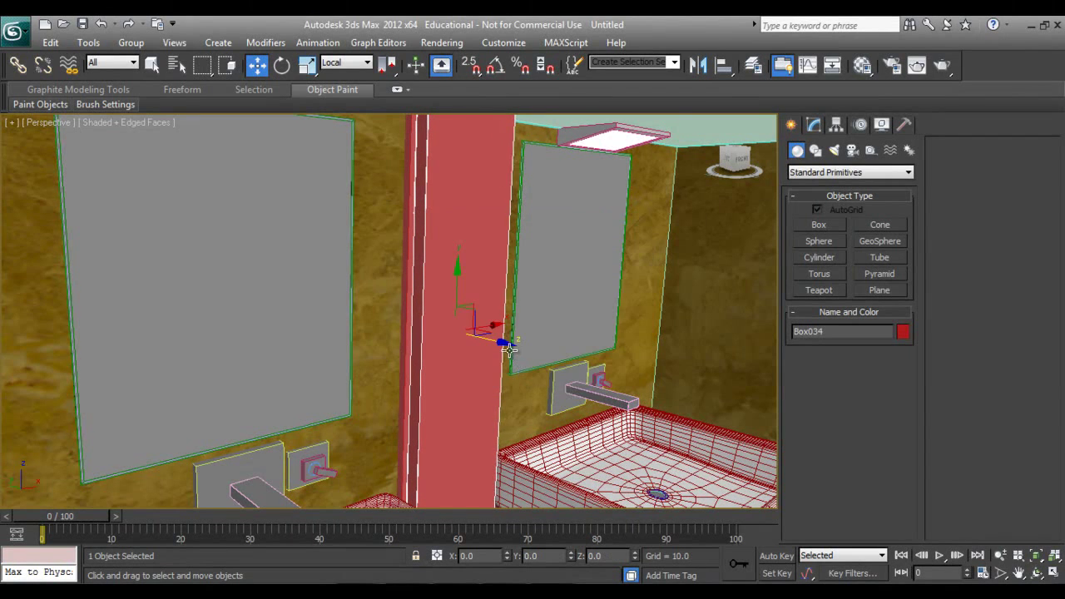
key("r")
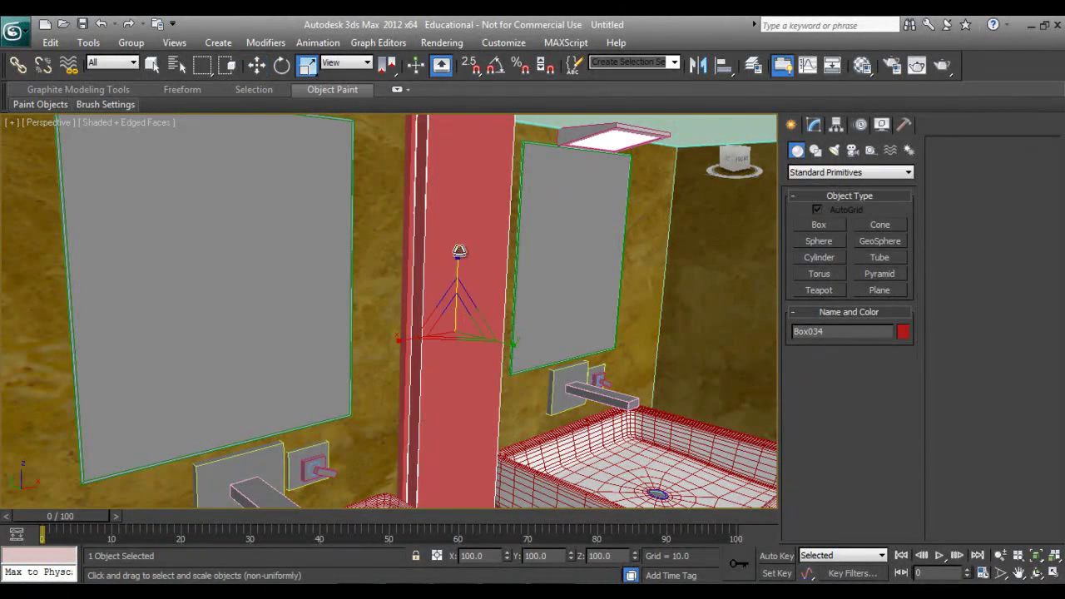
mouse_move(456, 253)
left_mouse_down()
mouse_move(449, 507)
mouse_move(480, 586)
left_mouse_up()
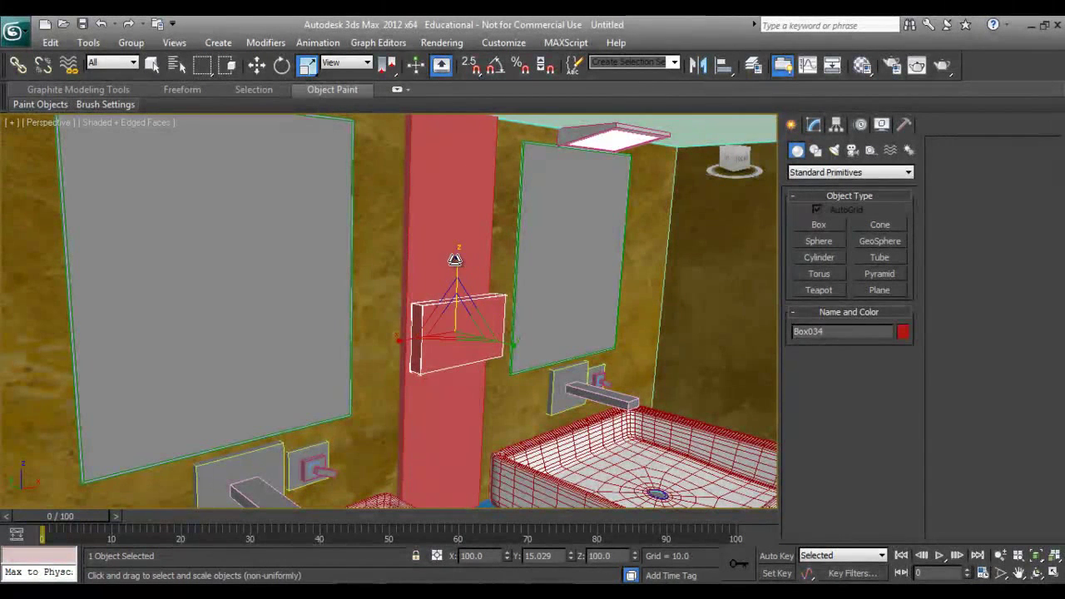
left_click_drag(456, 288, 458, 328)
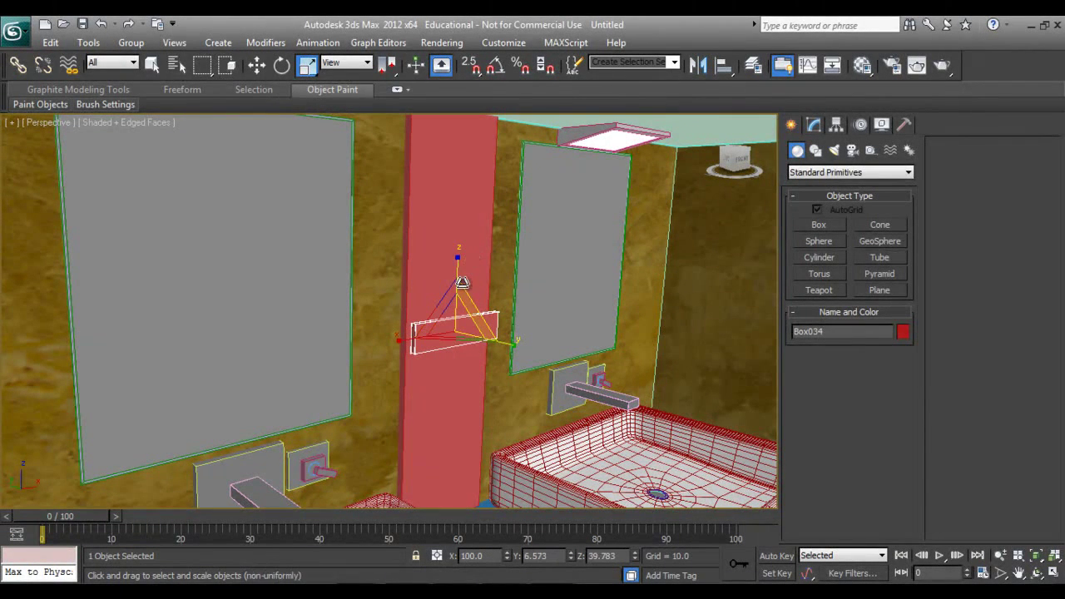
Move the slat up near the panel's upper end and clone it downward in wireframe front view as 15 evenly spaced instances
key("w")
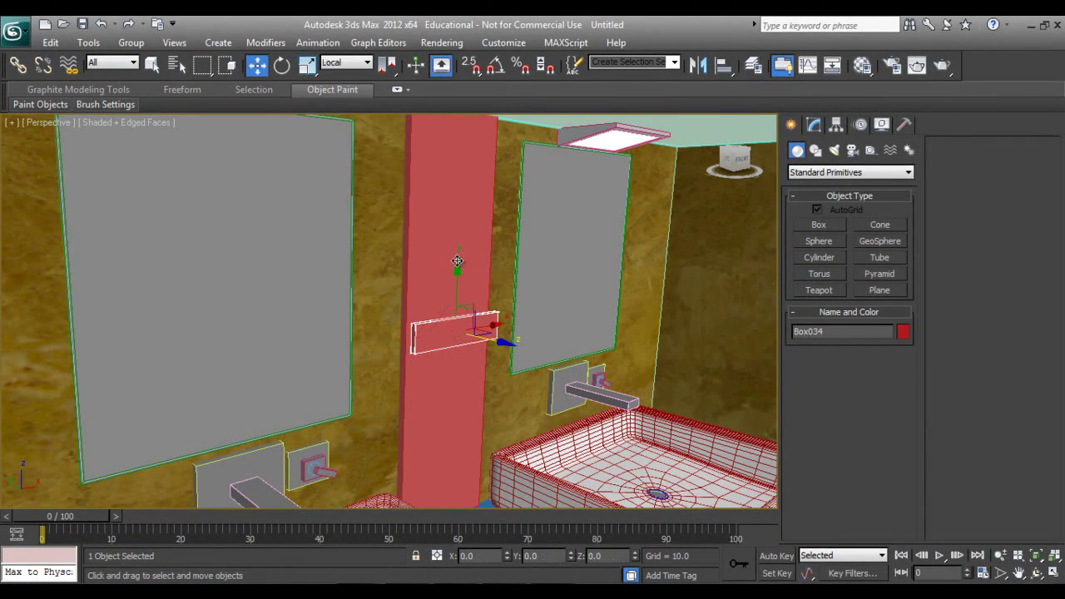
left_click_drag(454, 273, 456, 116)
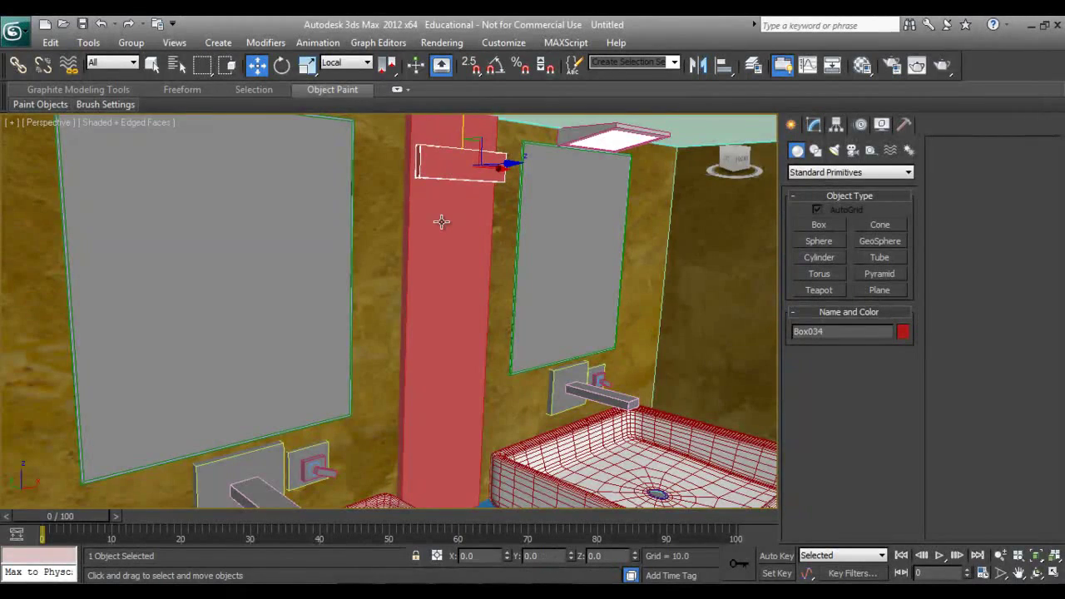
key("f")
key("z")
key("F3")
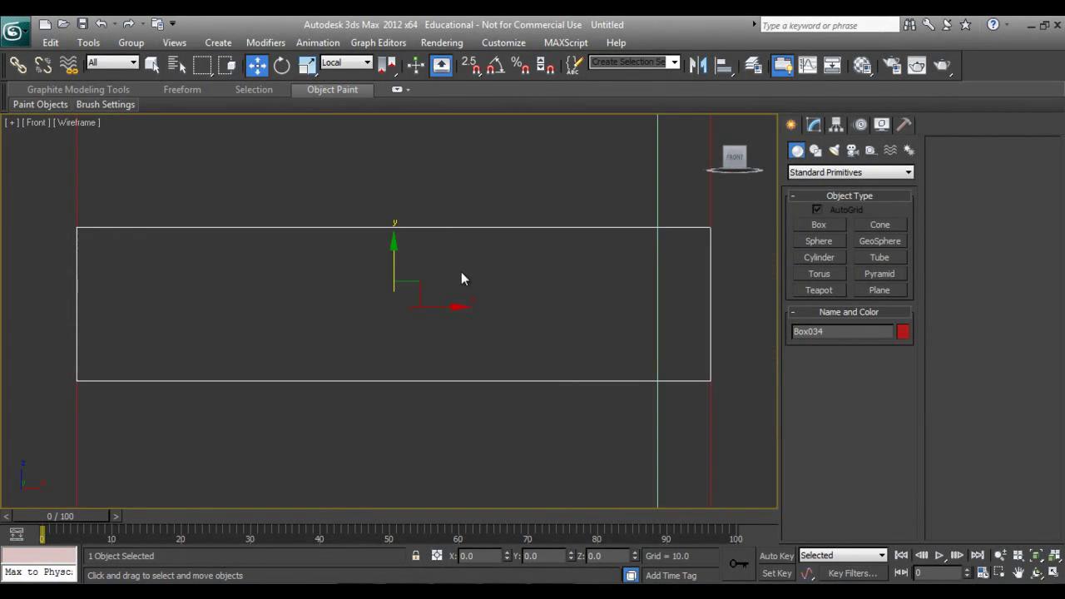
scroll(460, 279, "down", 3)
mouse_move(391, 250)
left_mouse_down()
mouse_move(387, 166)
mouse_move(381, 245)
left_mouse_up()
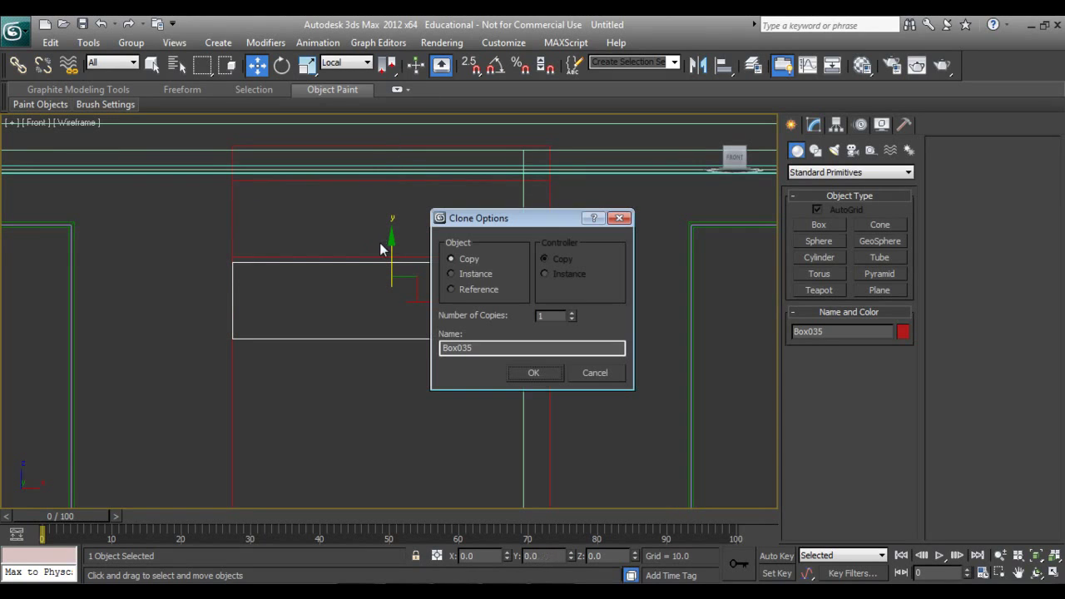
left_click(472, 277)
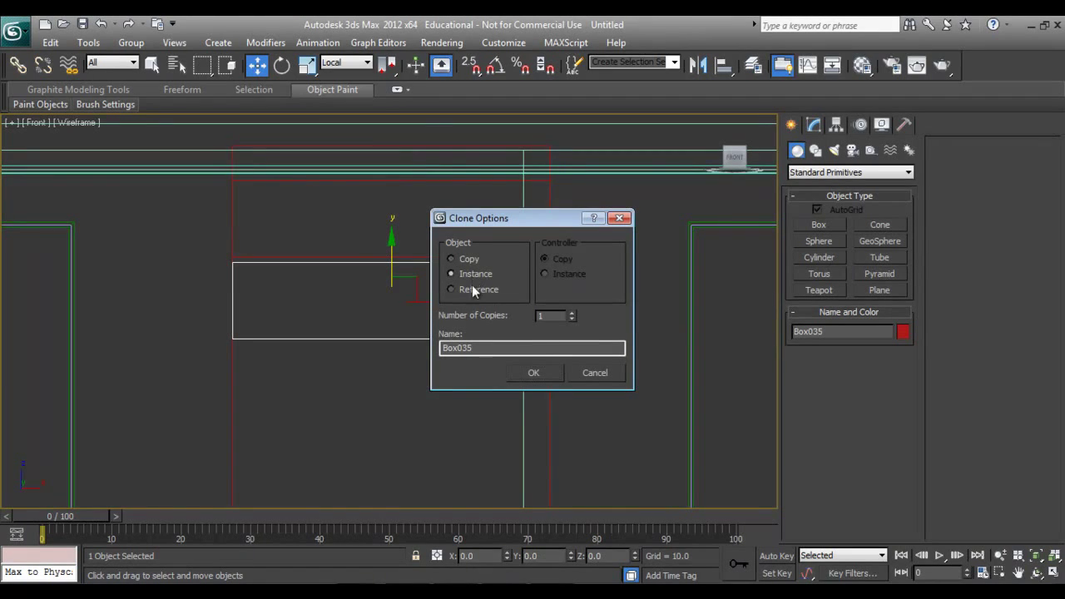
double_click(559, 316)
left_click(530, 373)
Delete the surplus slats at the lower end of the row, from the drawers up to between the basins
scroll(543, 444, "down", 5)
middle_click_drag(553, 364, 543, 191)
middle_click_drag(492, 378, 503, 231)
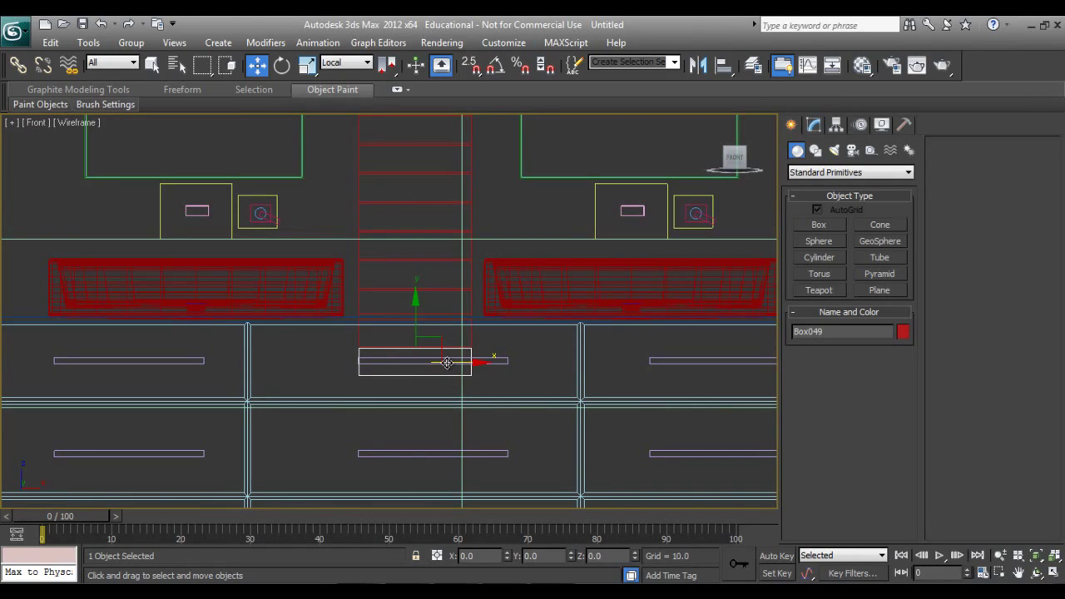
left_click(457, 360)
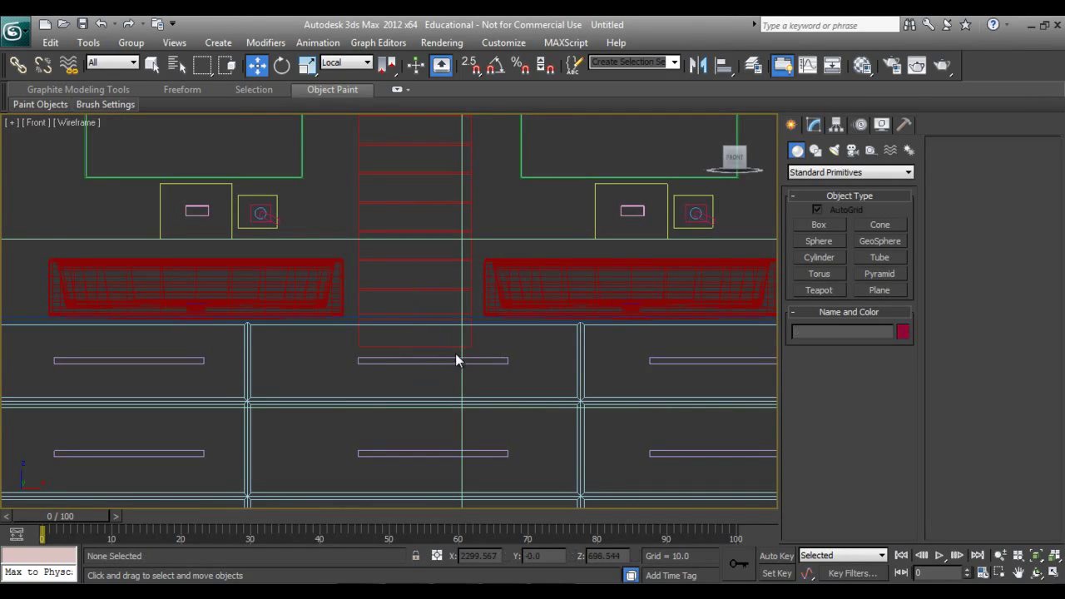
left_click(451, 345)
key("Delete")
left_click(442, 313)
left_click(438, 289)
key("Delete")
left_click(435, 292)
key("Delete")
middle_click_drag(430, 274, 411, 379)
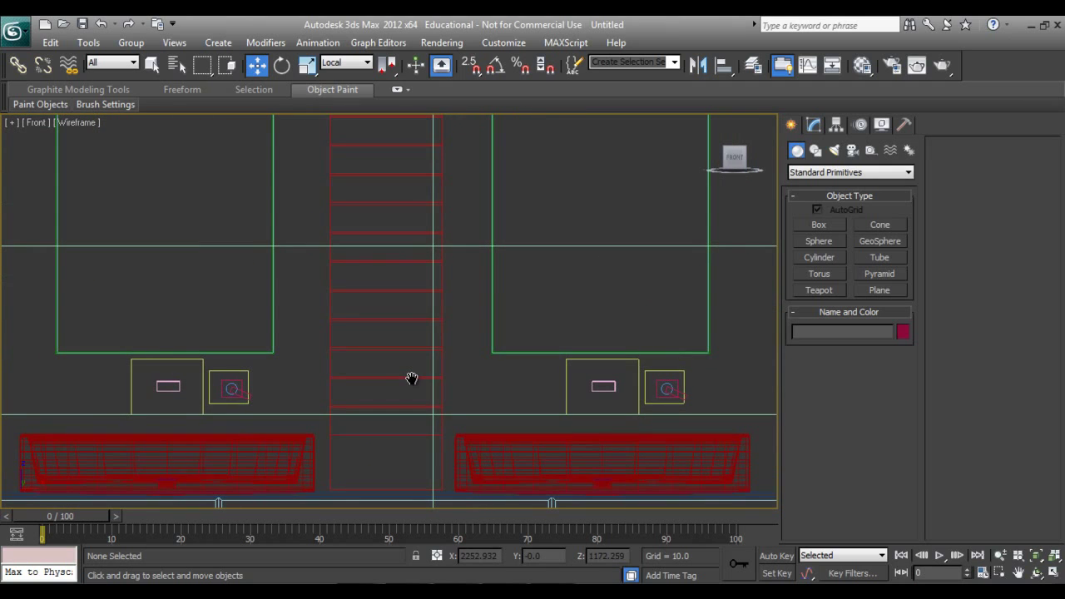
right_click(391, 439)
left_click(414, 377)
Name an unused material Wood and change its type to VRayMtl
key("m")
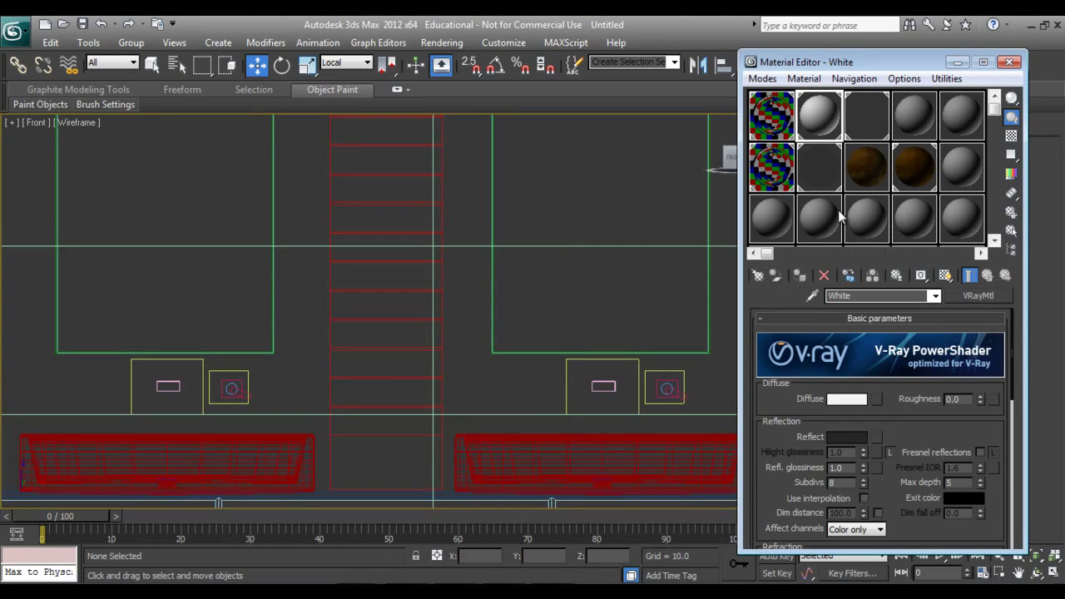
left_click(867, 166)
left_click(772, 218)
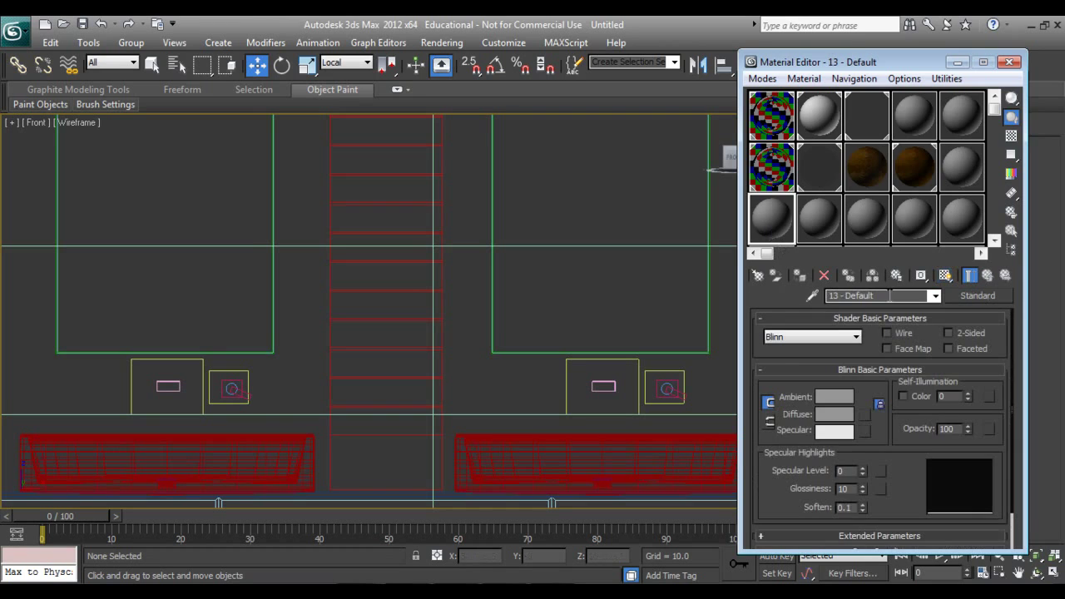
left_click(888, 295)
type("Wood")
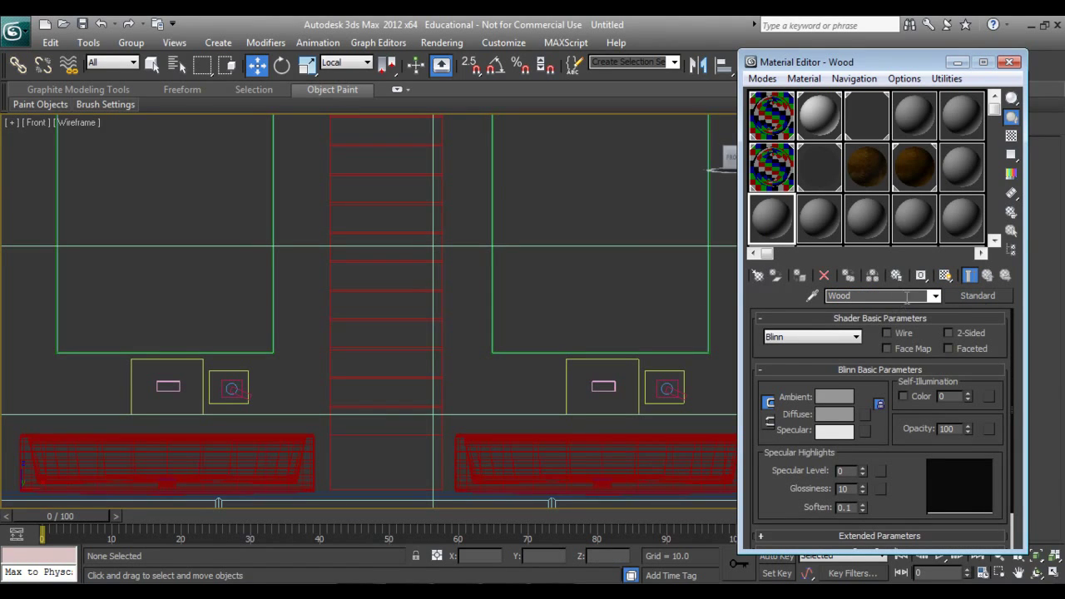
left_click(971, 293)
left_click(415, 242)
scroll(420, 349, "down", 3)
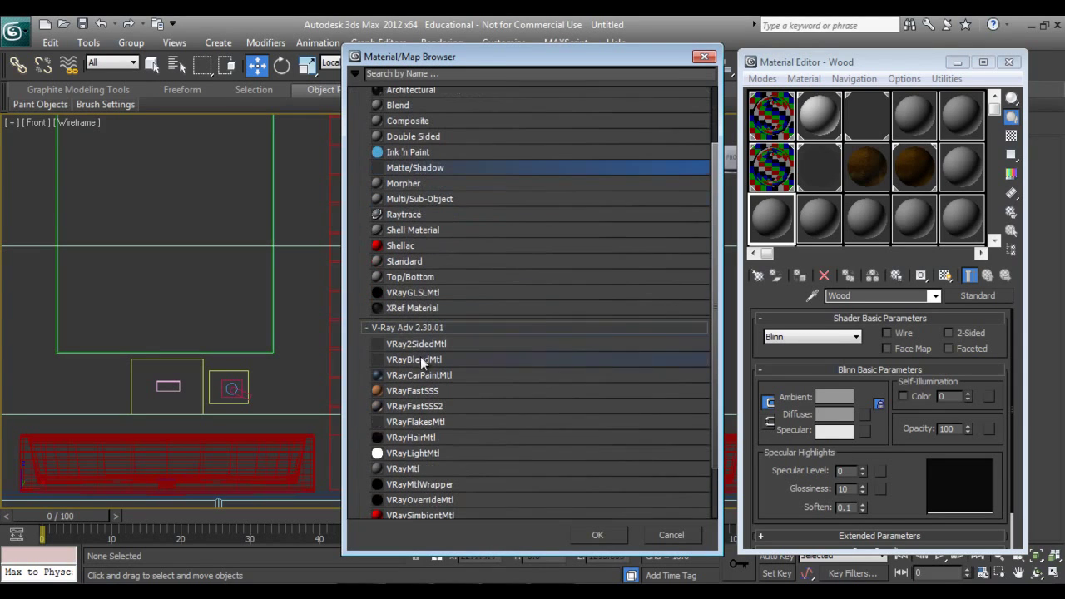
left_click(415, 471)
left_click(597, 535)
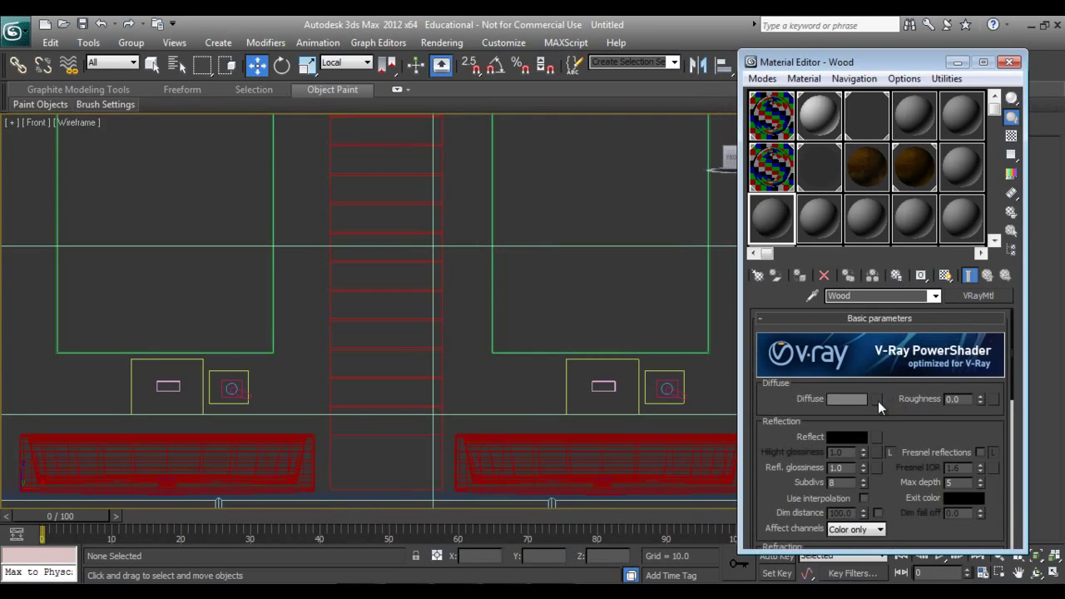
Load the bitmap wood06.jpg as the diffuse map of the Wood material and return to the material's main parameters
left_click(876, 399)
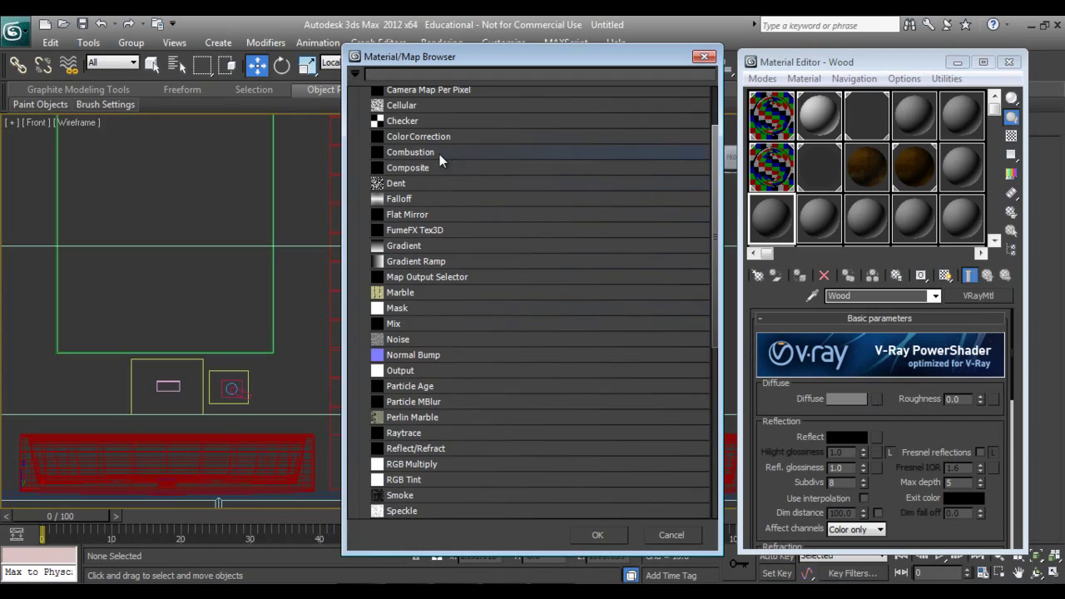
scroll(439, 154, "up", 3)
double_click(410, 147)
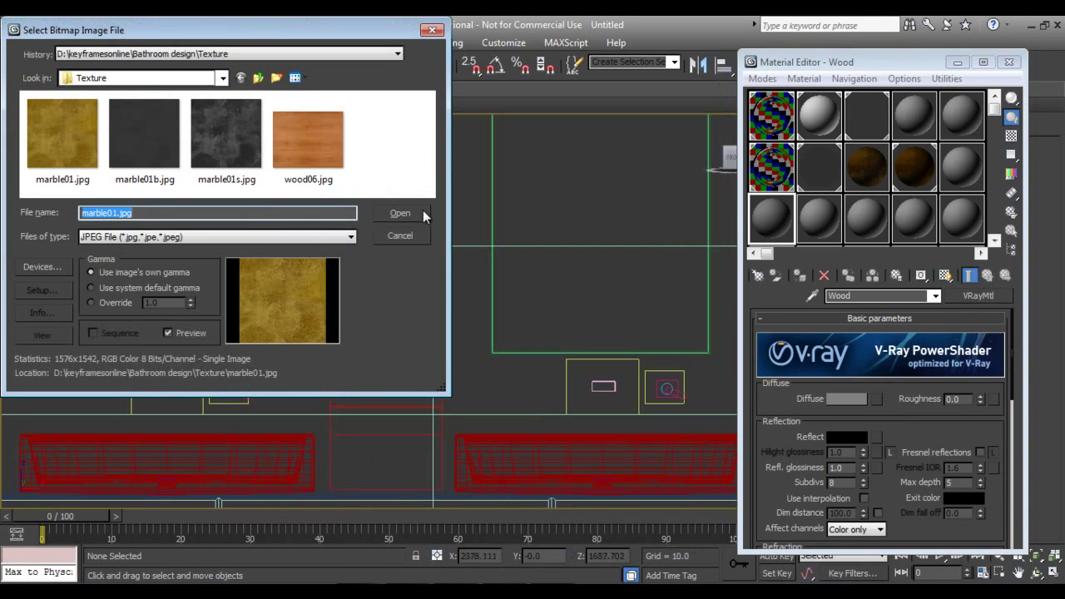
left_click(308, 137)
left_click(401, 213)
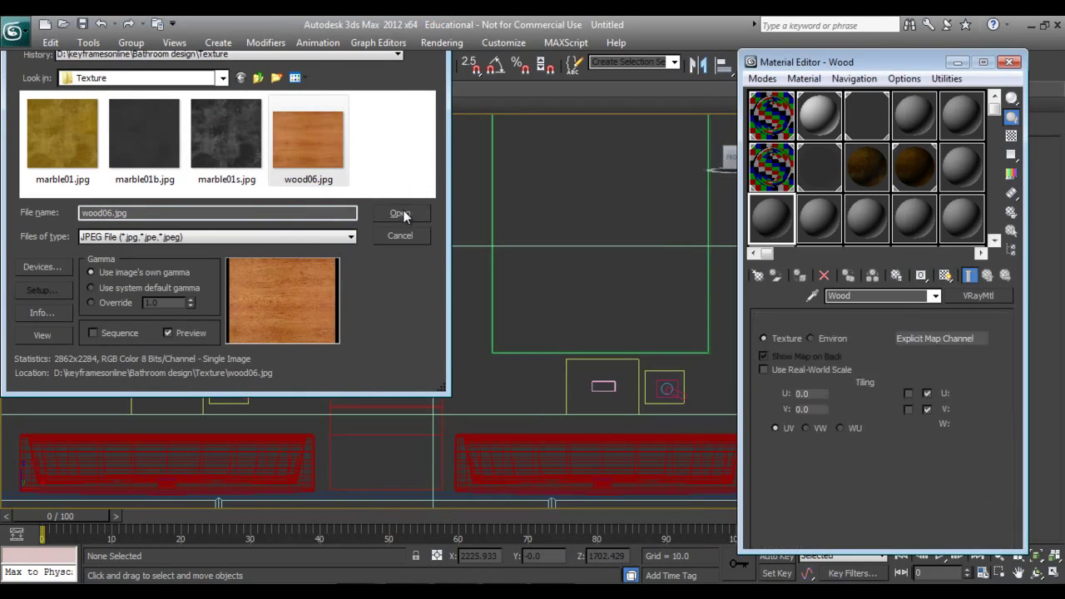
left_click(989, 276)
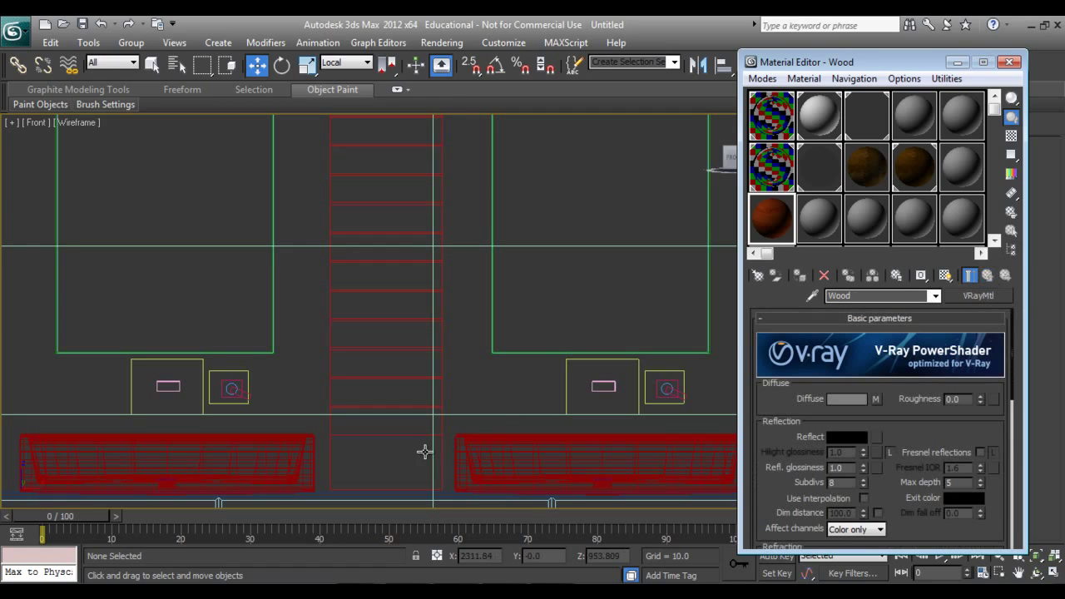
Assign the Wood material to the panel and all its slats, and show its texture in the shaded perspective view
left_click(405, 204)
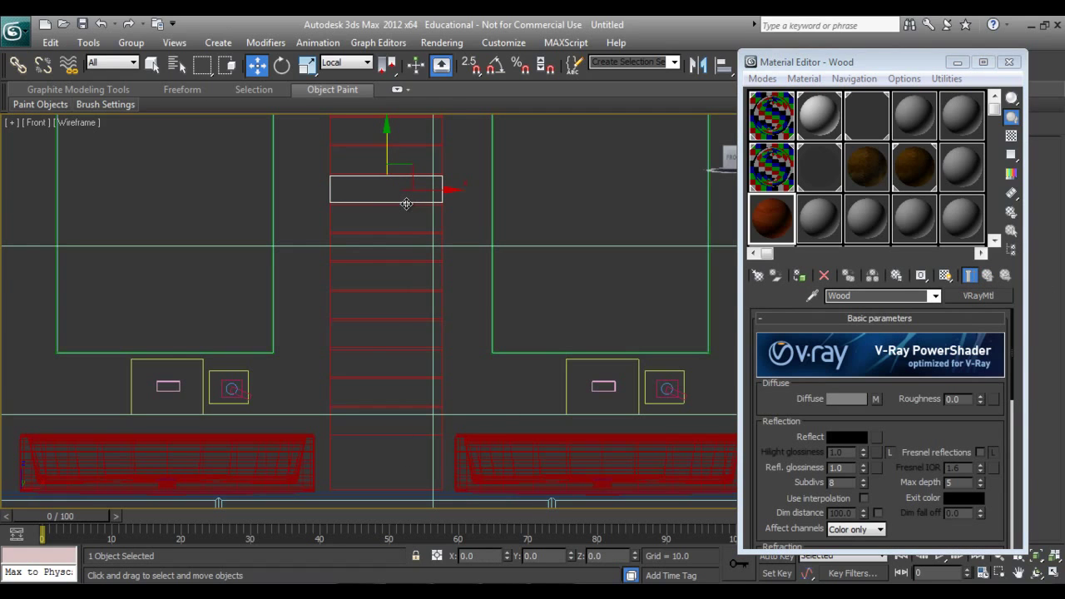
key("p")
key("z")
key("F3")
key("ctrl+a")
key("z")
mouse_move(506, 325)
middle_mouse_down()
mouse_move(508, 277)
mouse_move(521, 356)
mouse_move(530, 202)
mouse_move(527, 263)
mouse_move(542, 202)
middle_mouse_up()
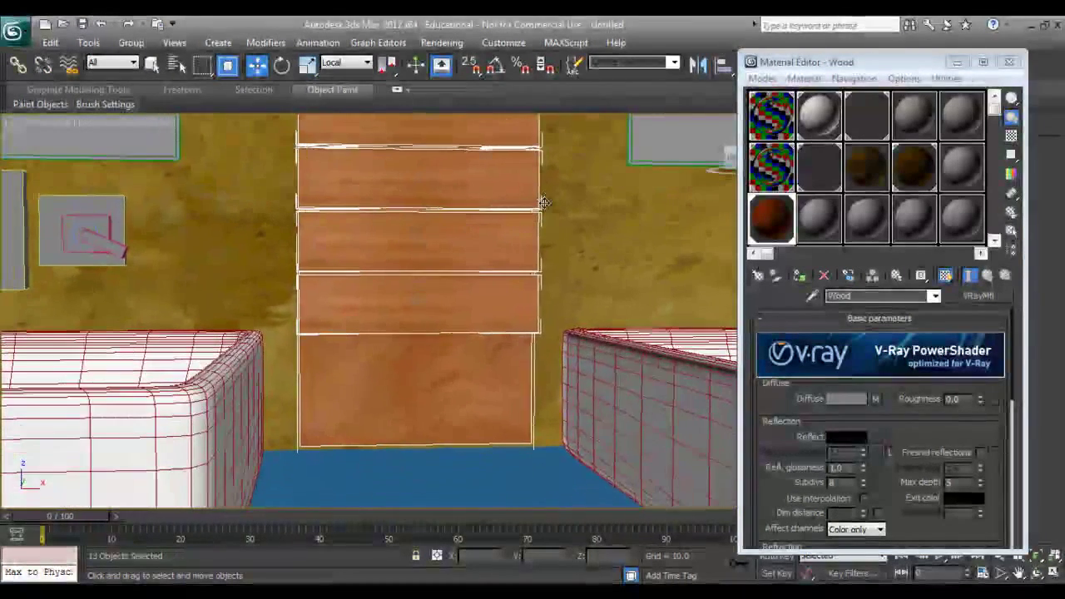
Clone the lowest slat downward as two instances to cover the panel's lower end, and view the room through the camera
left_click(472, 303)
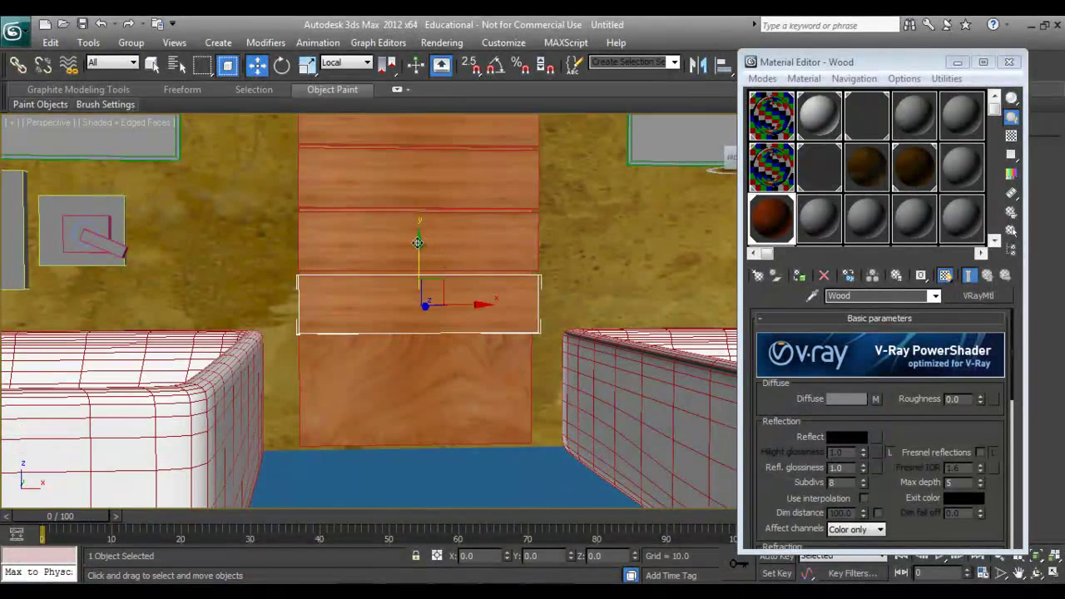
mouse_move(416, 242)
left_mouse_down()
mouse_move(418, 327)
mouse_move(417, 305)
left_mouse_up()
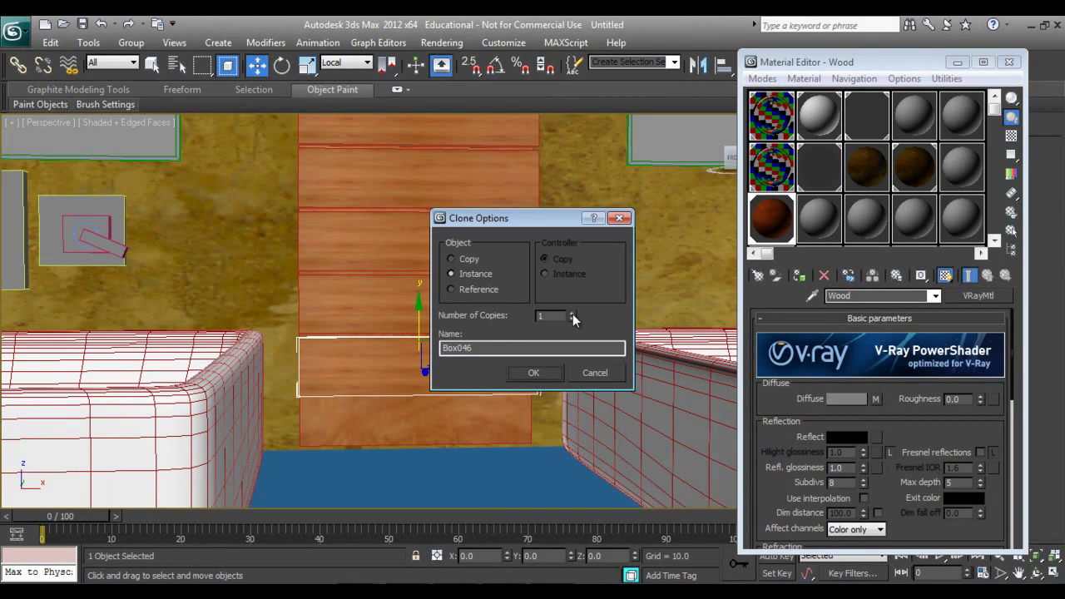
left_click(534, 372)
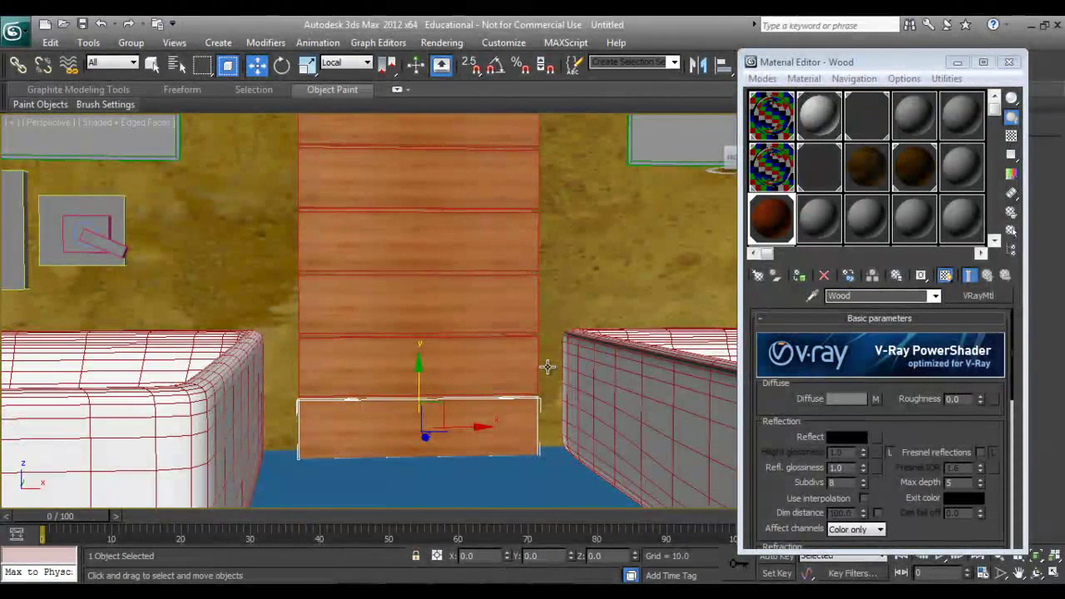
left_click(1008, 62)
key("c")
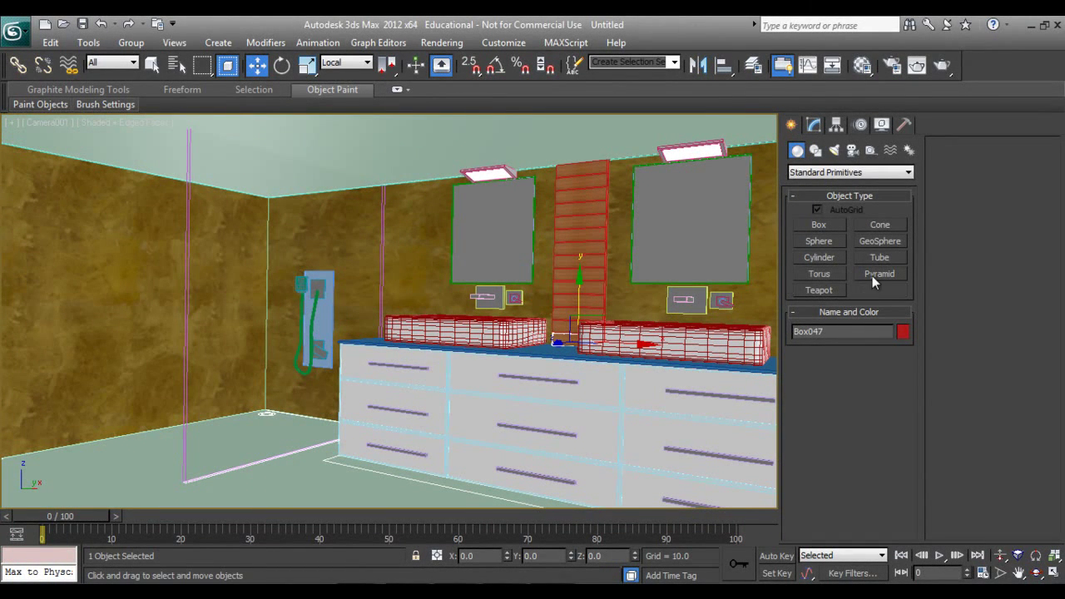
Create a V-Ray plane light about 160 by 87 in half-size over the left mirror's lamp in the top wireframe view
left_click(834, 150)
left_click(832, 172)
left_click(801, 206)
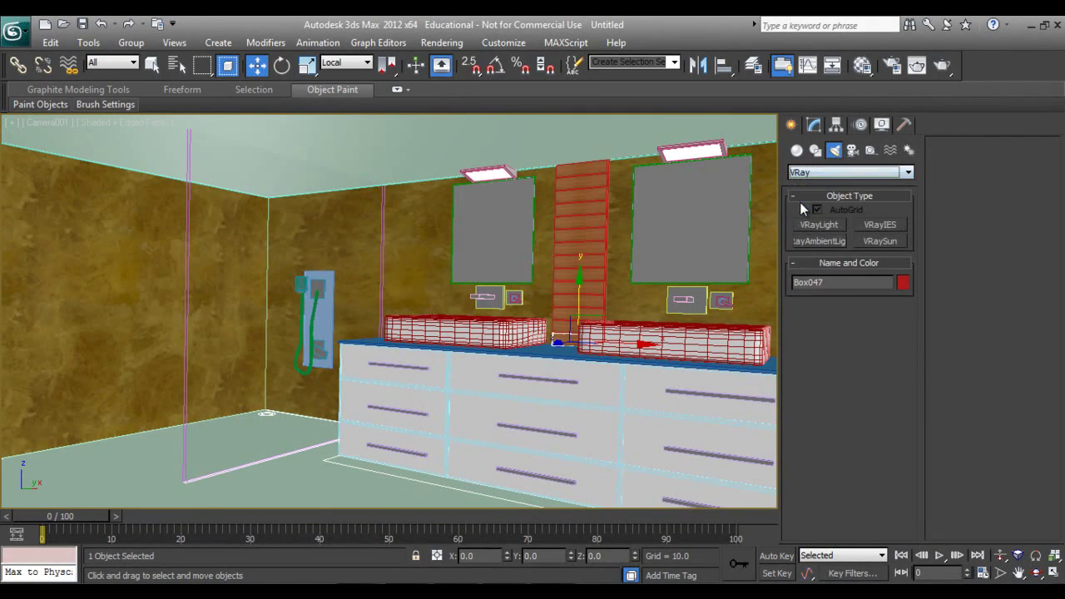
left_click(812, 226)
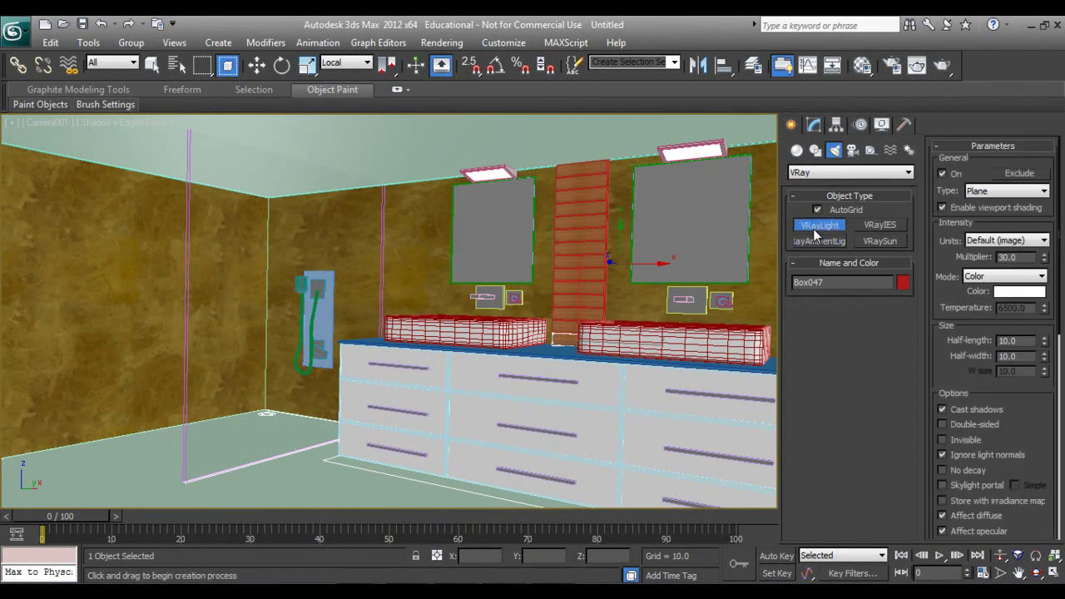
key("t")
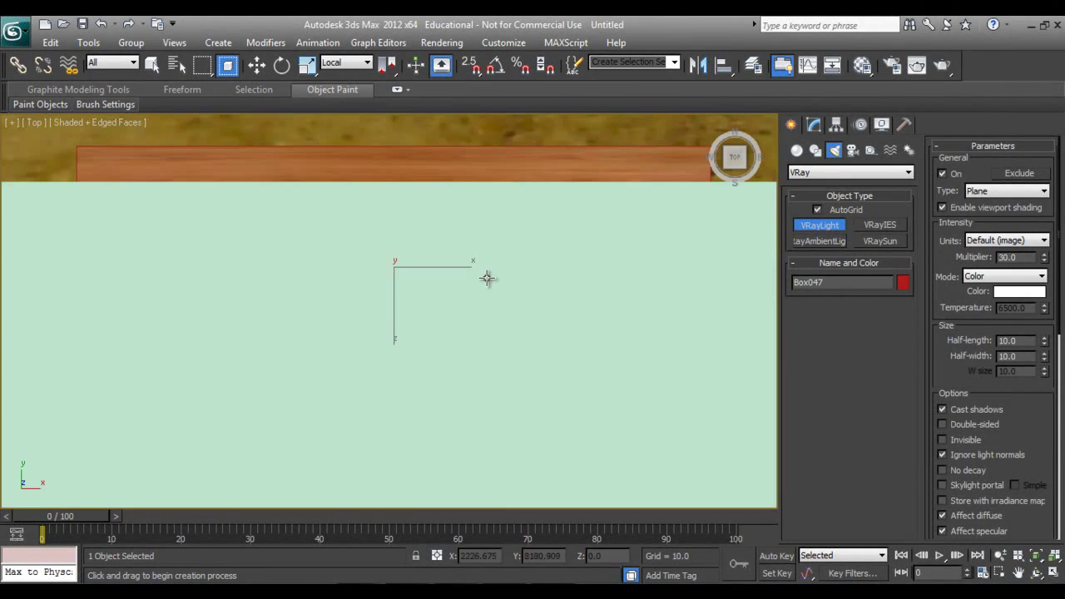
key("F3")
scroll(487, 278, "down", 8)
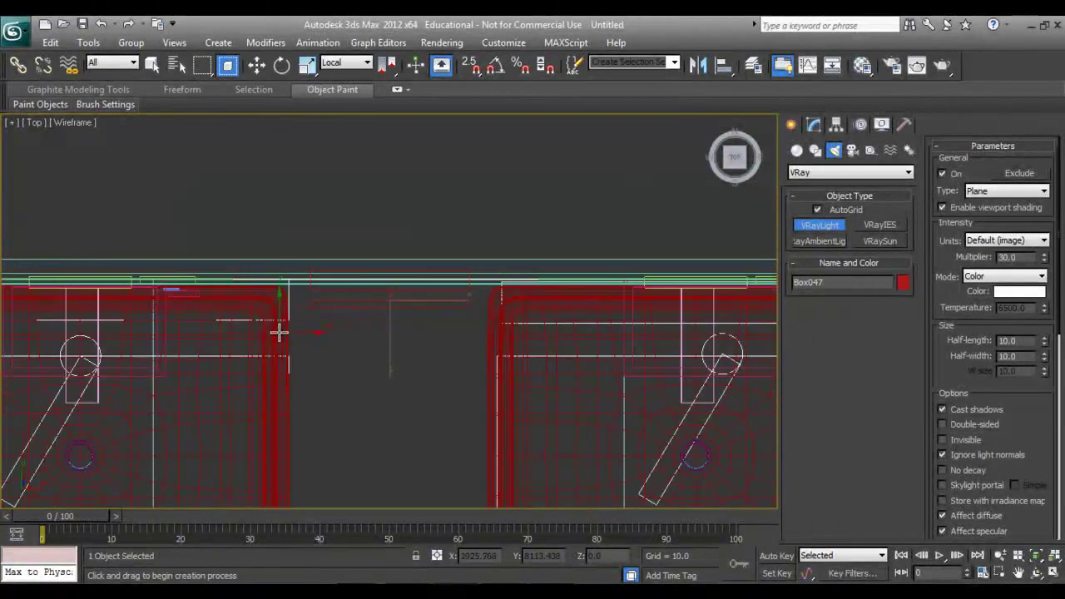
scroll(416, 349, "up", 3)
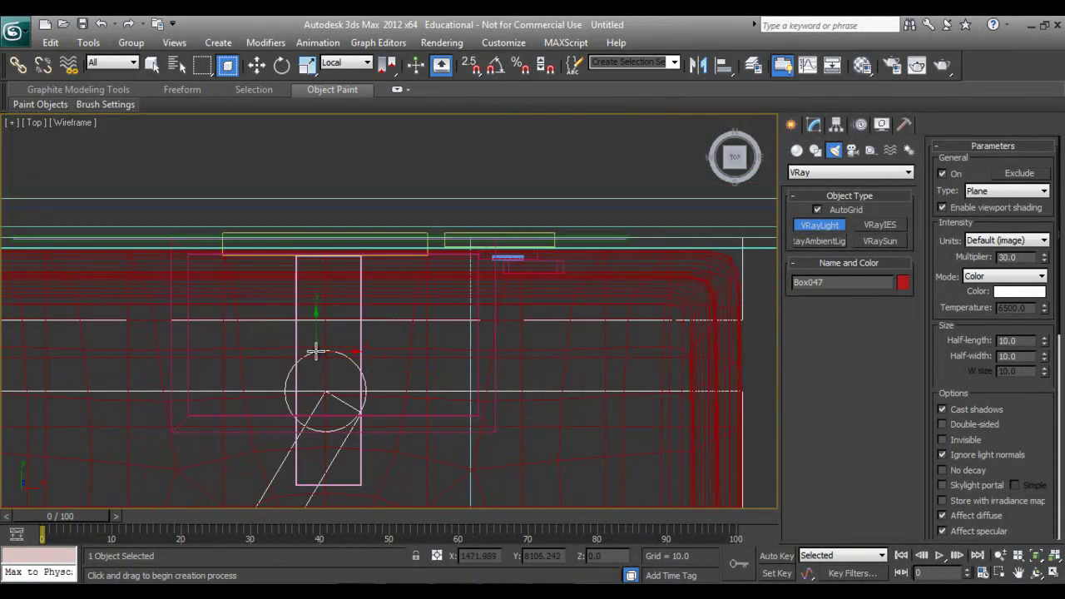
left_click_drag(196, 276, 483, 429)
Lower the plane light and tilt it in the left view so it sits just below the slanted lamp face
key("l")
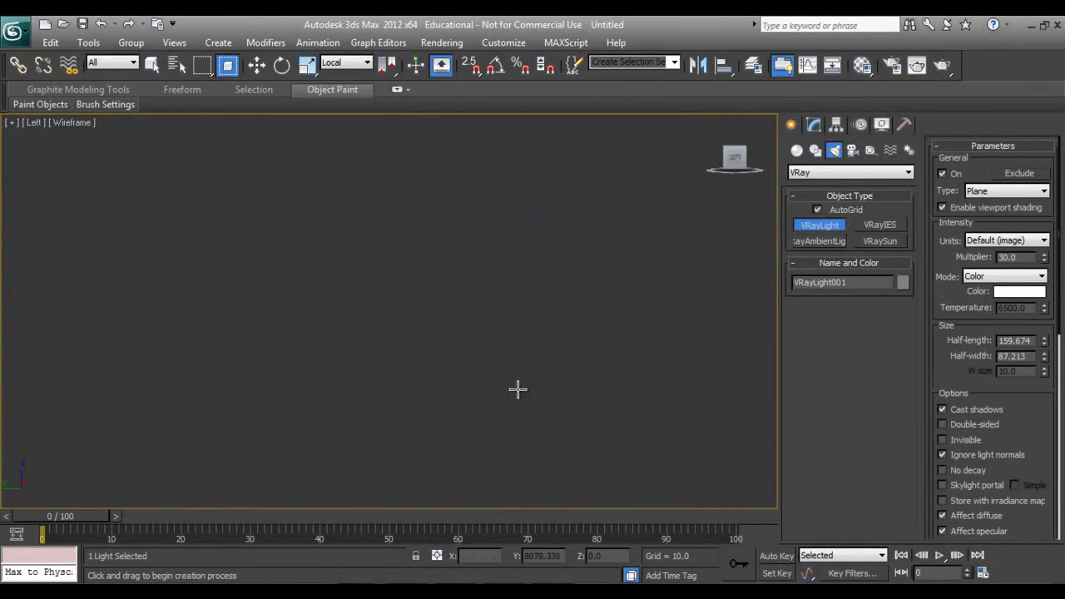
scroll(426, 378, "down", 2)
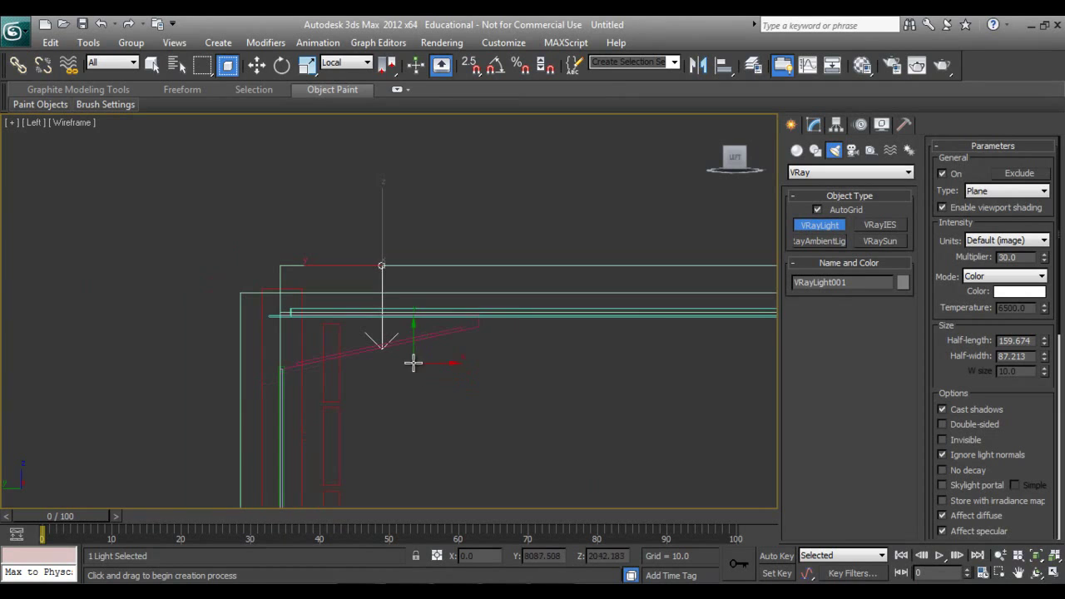
key("w")
left_click_drag(384, 229, 368, 304)
key("e")
key("w")
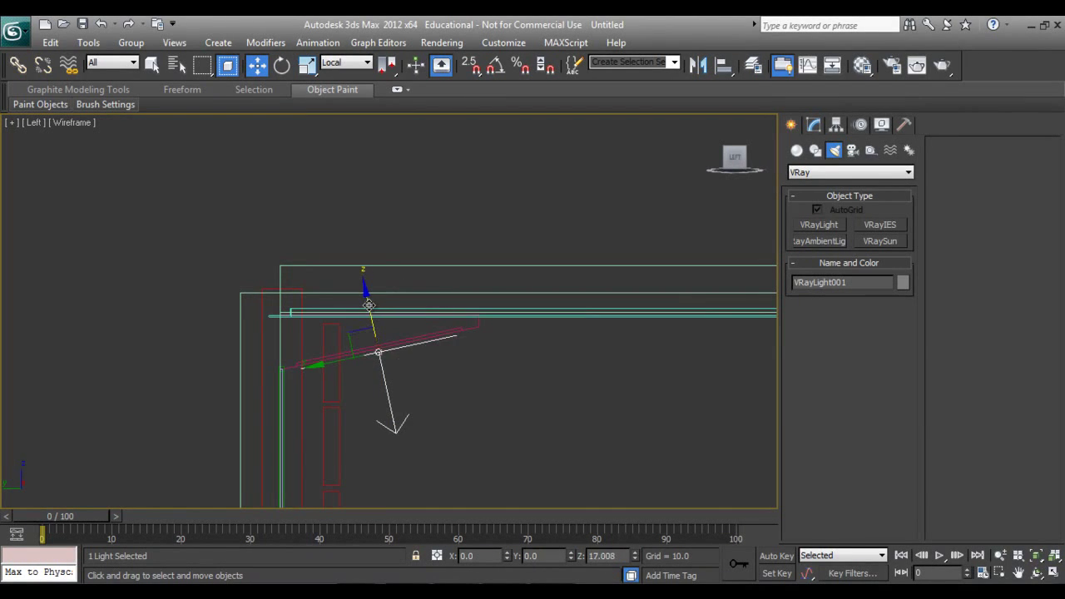
Set the plane light's multiplier to 2 and clone it as one instance to the right mirror's lamp
key("t")
key("z")
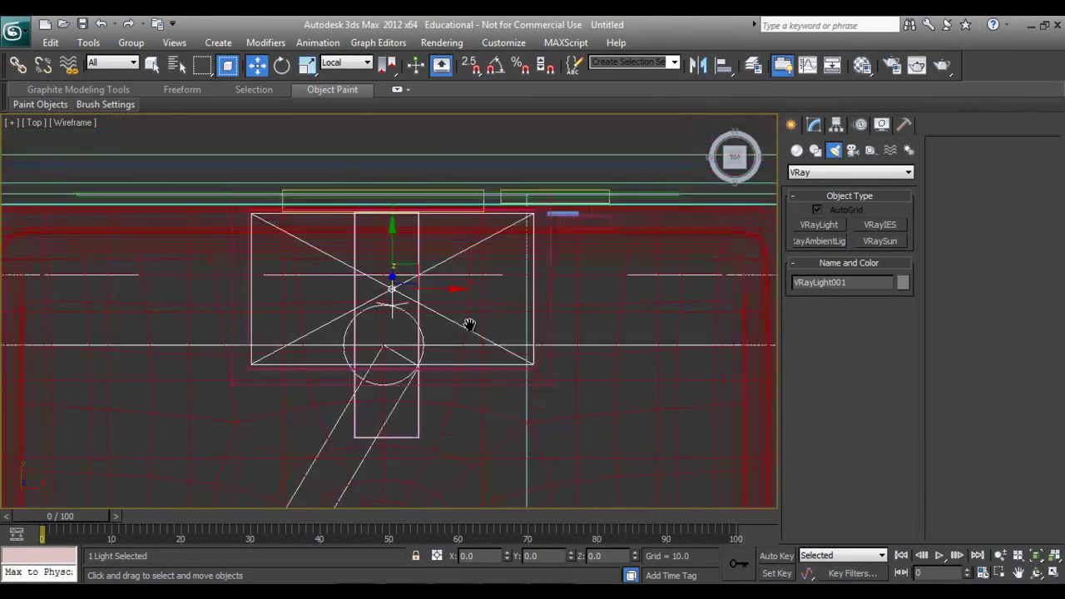
scroll(465, 307, "down", 3)
middle_click_drag(468, 307, 430, 307)
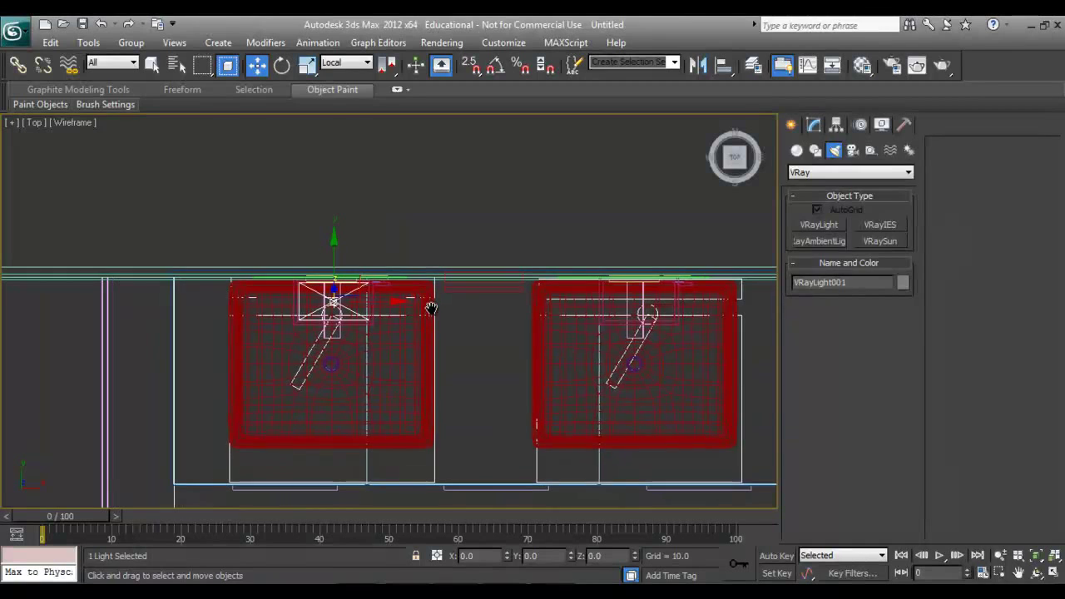
left_click(815, 124)
scroll(817, 375, "down", 3)
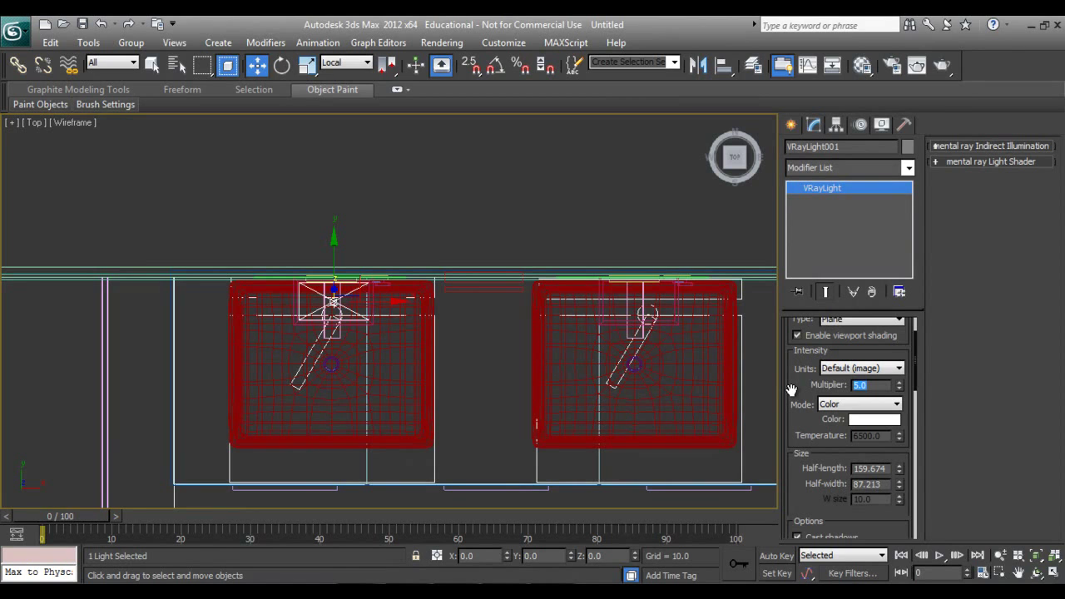
mouse_move(400, 303)
left_mouse_down("shift")
mouse_move(683, 324)
mouse_move(726, 346)
mouse_move(697, 349)
left_mouse_up("shift")
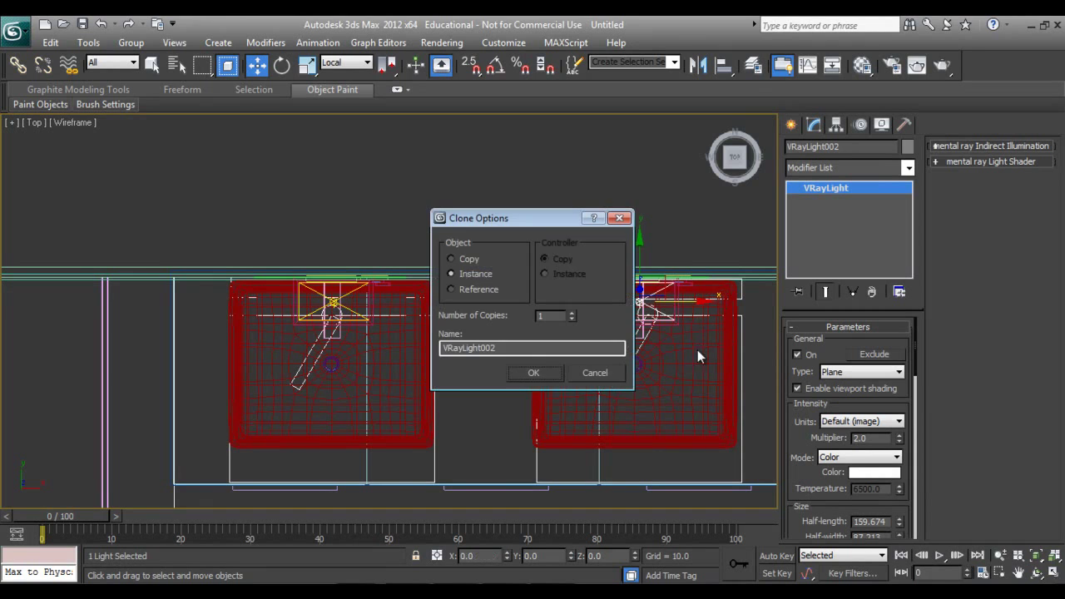
left_click(526, 370)
scroll(819, 429, "down", 5)
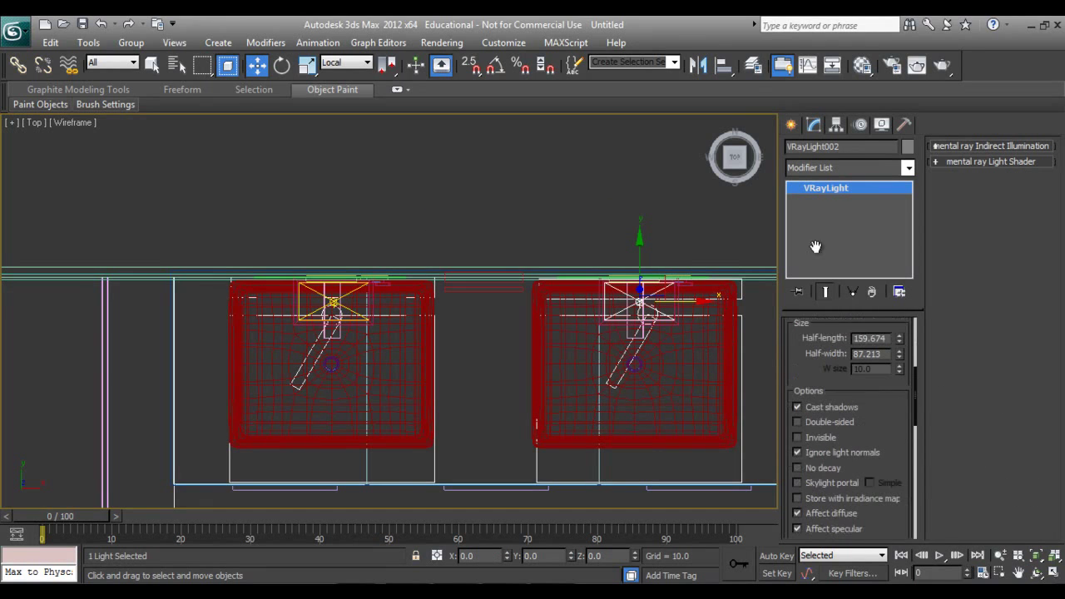
Return to the shaded camera view of the room and select the ceiling
left_click(790, 126)
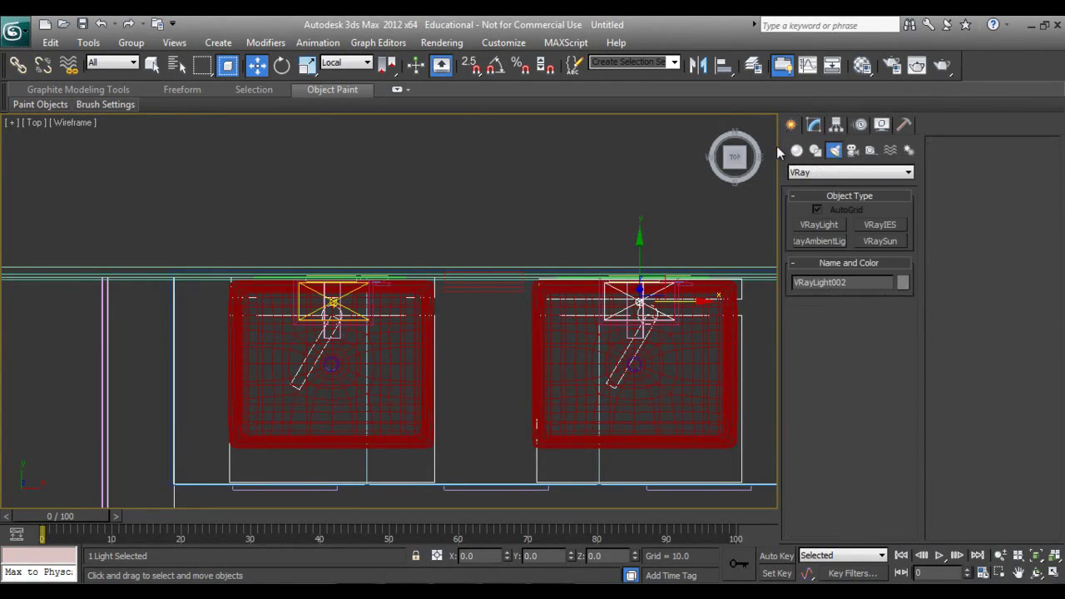
scroll(514, 369, "down", 4)
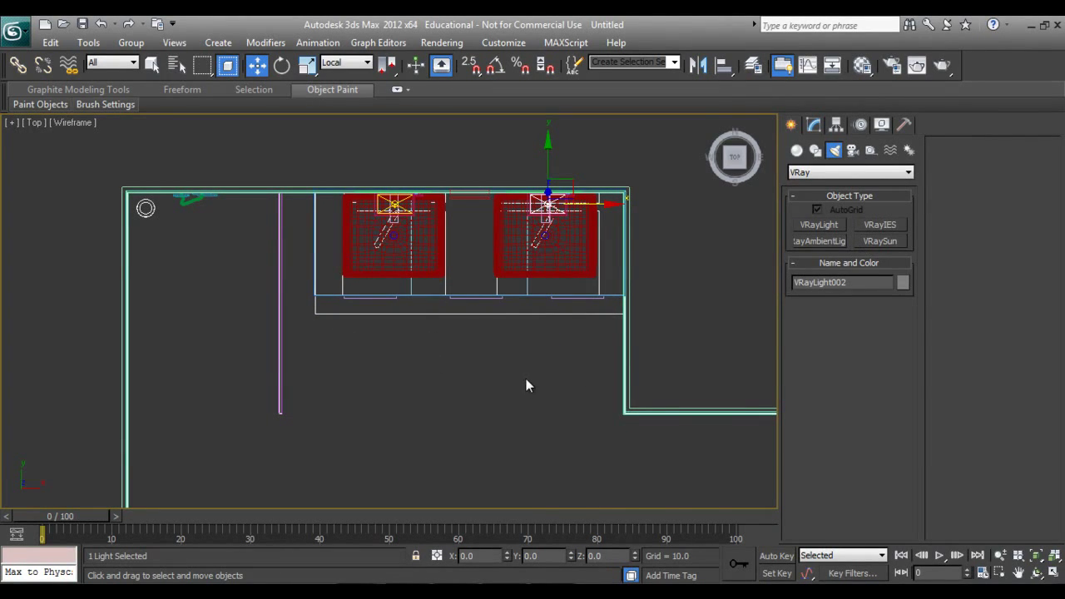
key("c")
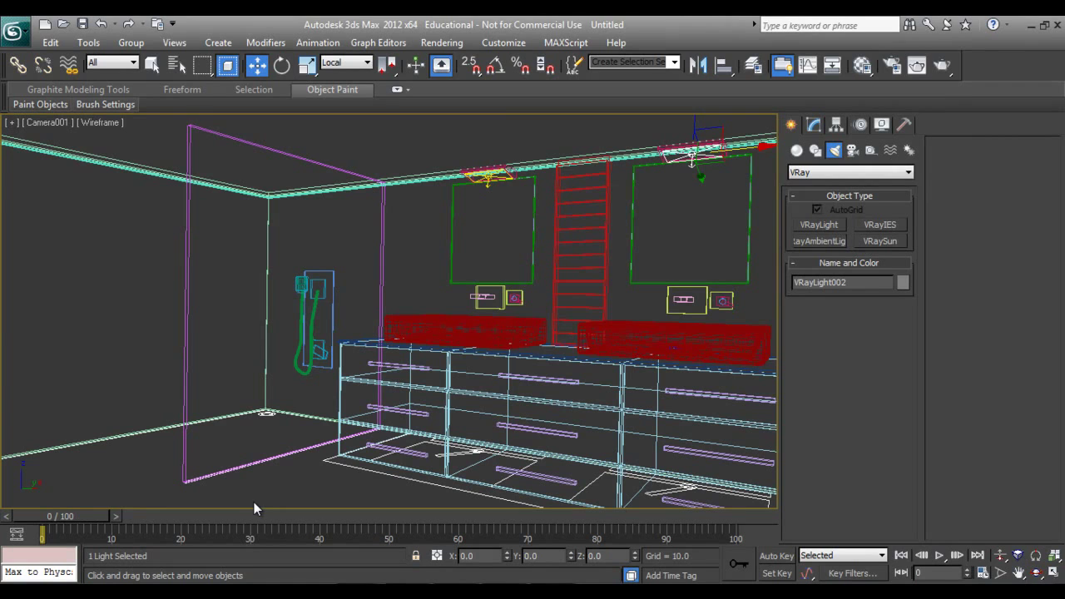
right_click(286, 366)
left_click(306, 382)
key("F3")
left_click(302, 474)
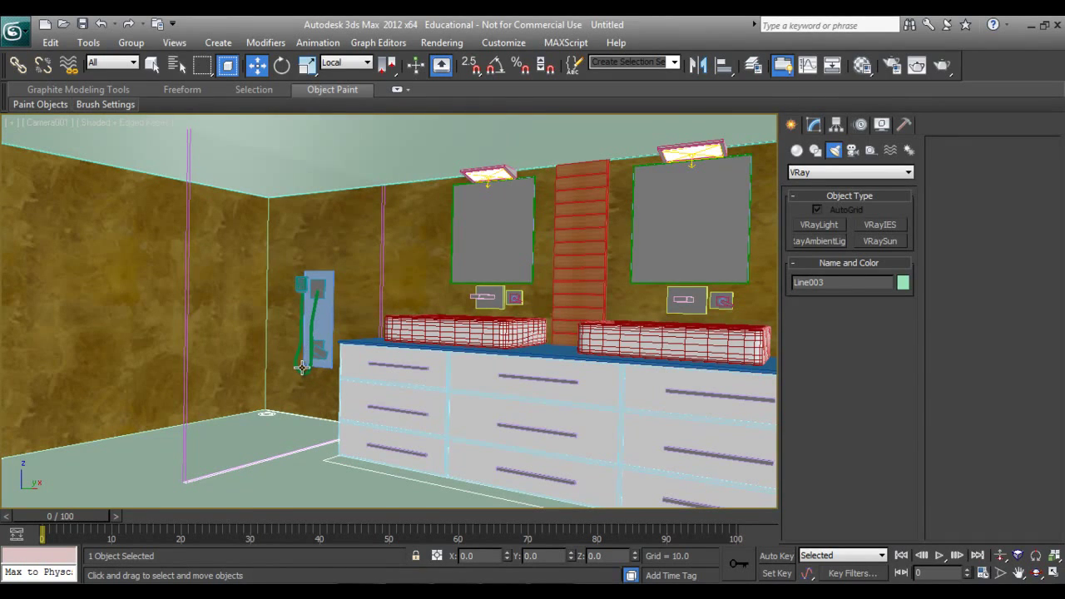
key("F3")
key("F3")
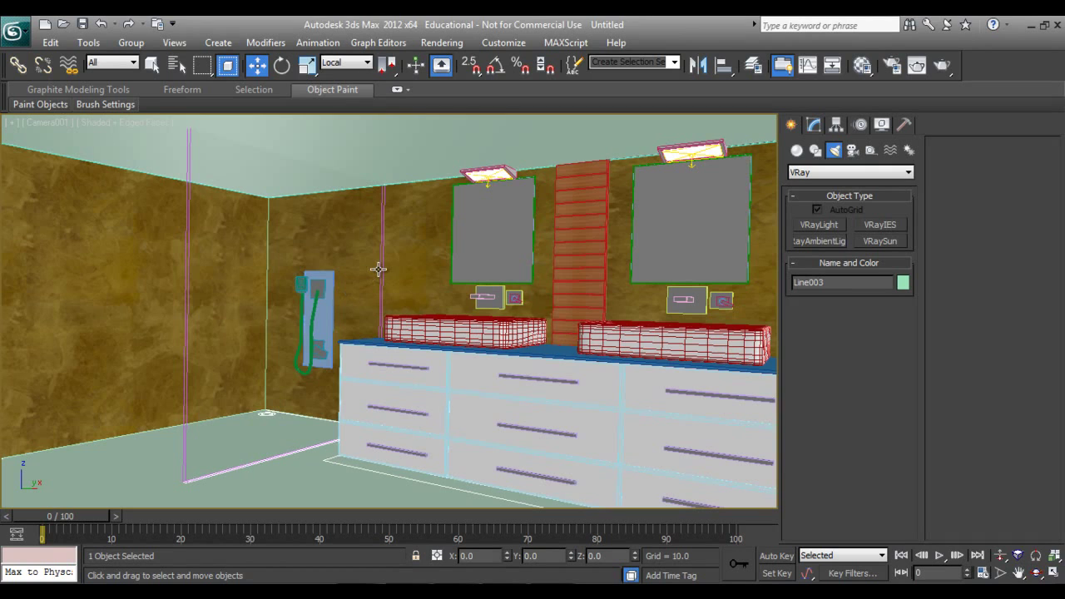
Try to lift the ceiling slab off the walls in a perspective view from outside
key("alt+q")
middle_click_drag(381, 273, 470, 201, "alt")
left_click_drag(469, 201, 297, 292)
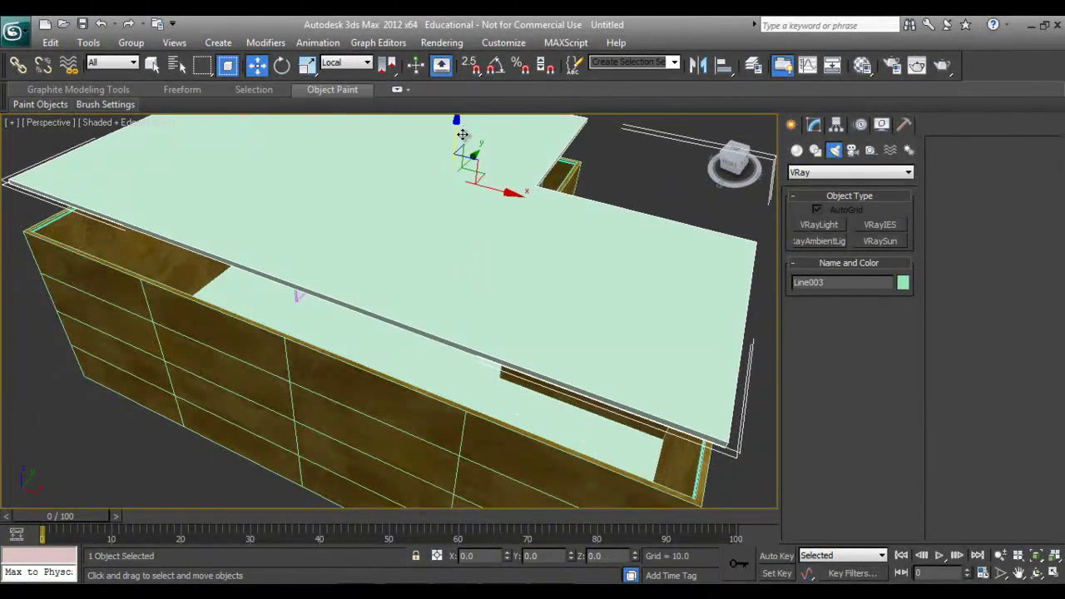
right_click(297, 292)
Give an unused standard material a pure white diffuse color and assign it to the ceiling
key("m")
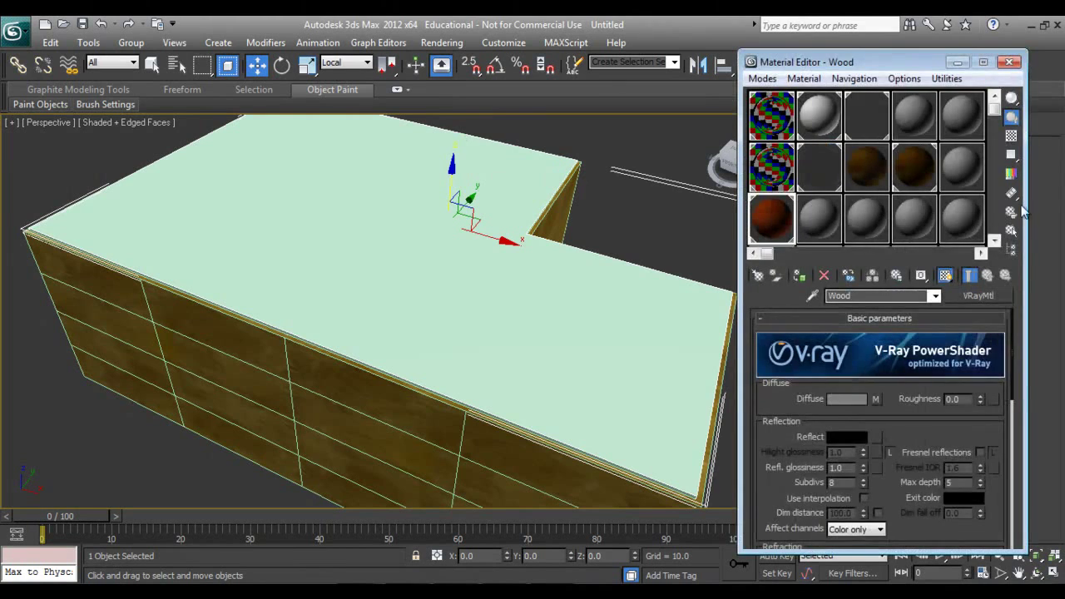
left_click(834, 233)
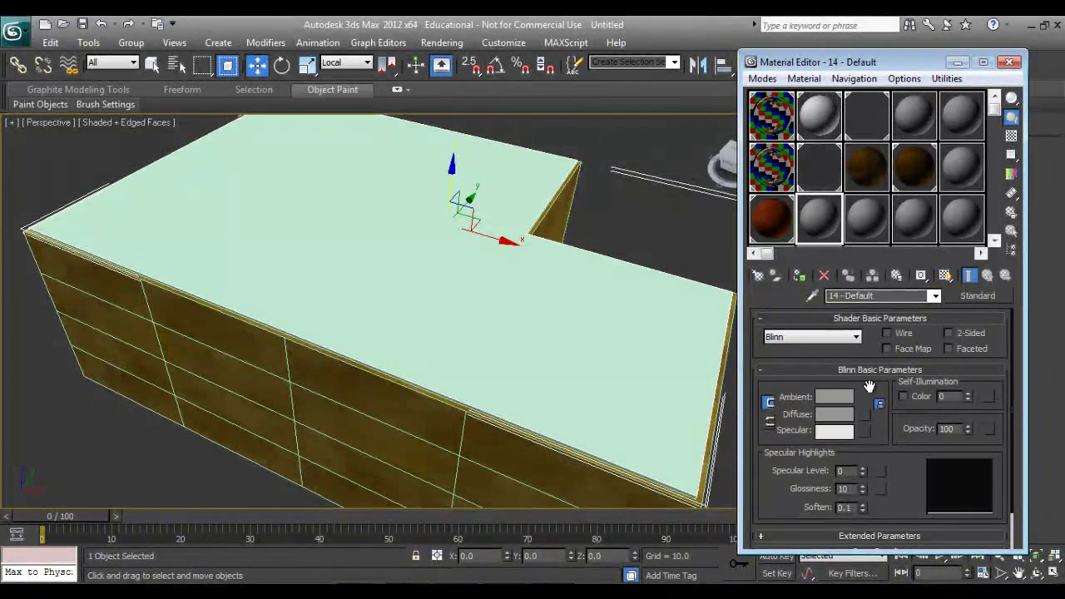
left_click(836, 420)
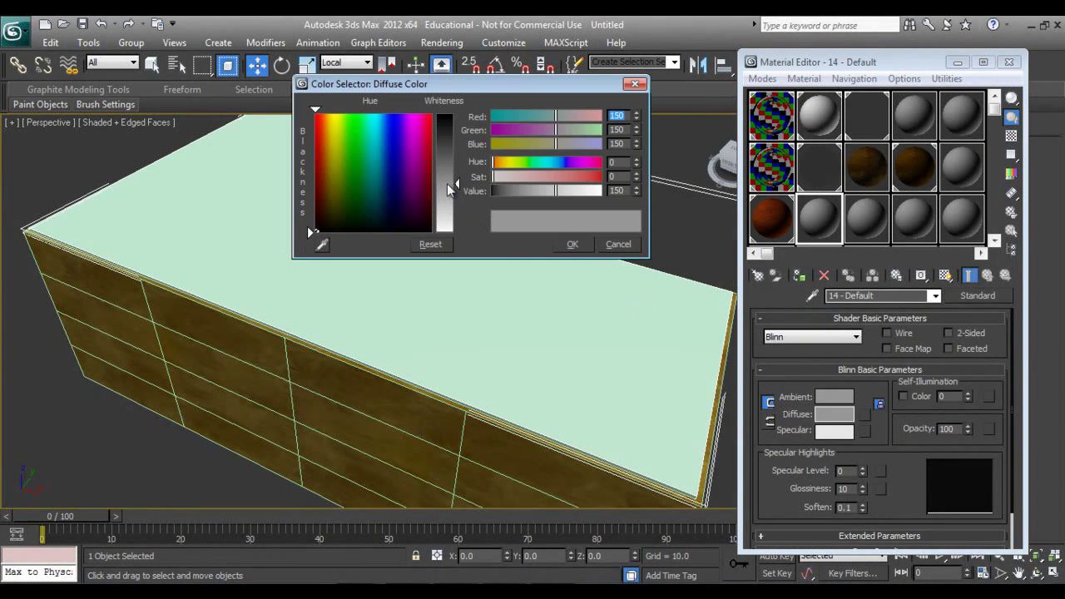
left_click_drag(454, 187, 456, 233)
left_click(571, 245)
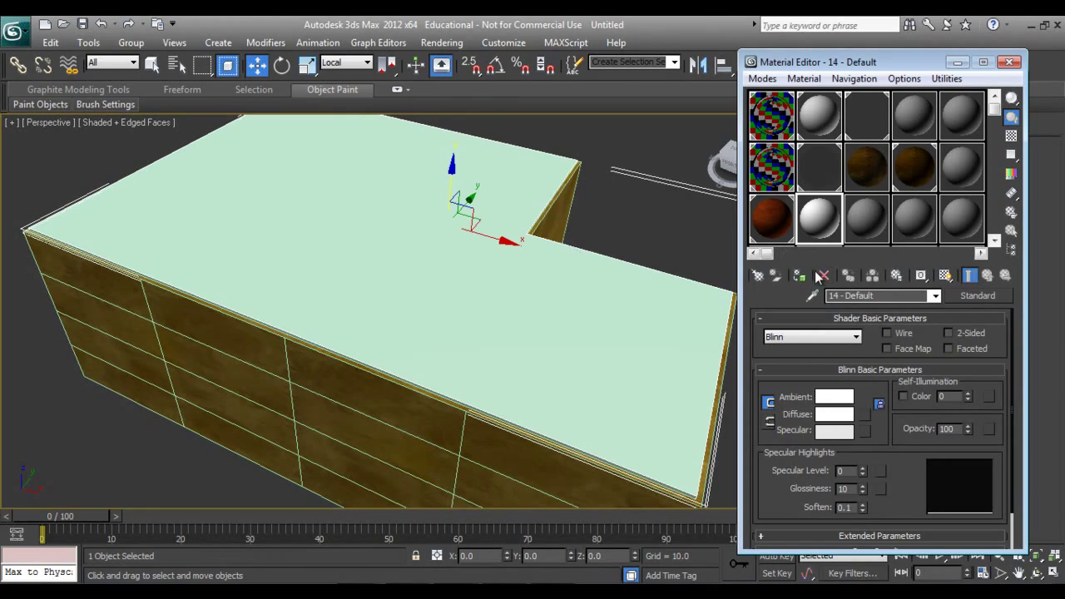
left_click(798, 275)
Darken the ceiling material's diffuse color slightly to an off-white and view the room through the camera
middle_click_drag(543, 316, 507, 212, "alt")
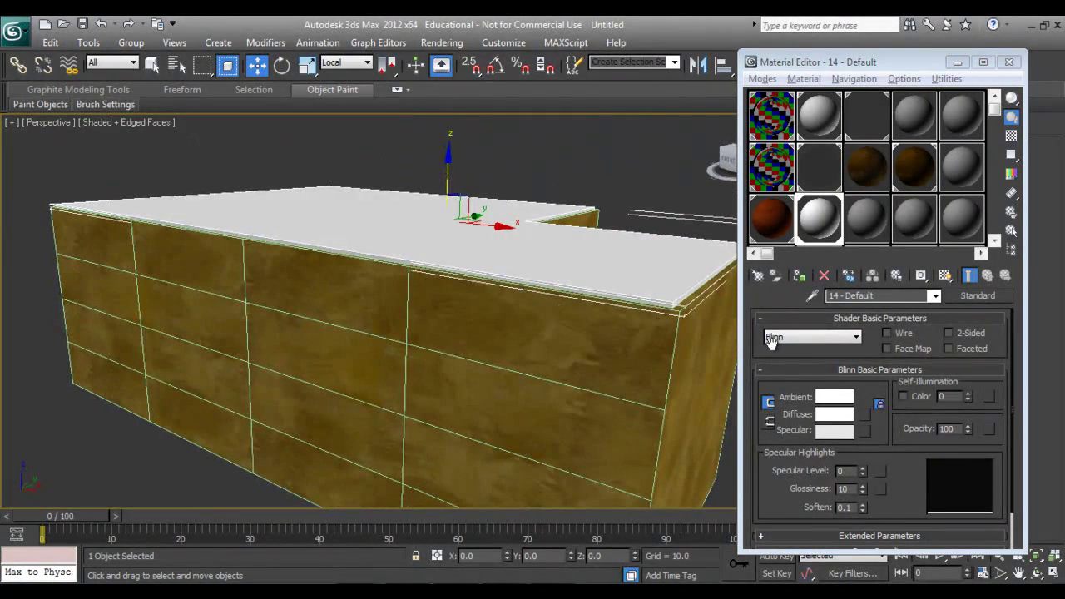
left_click(832, 414)
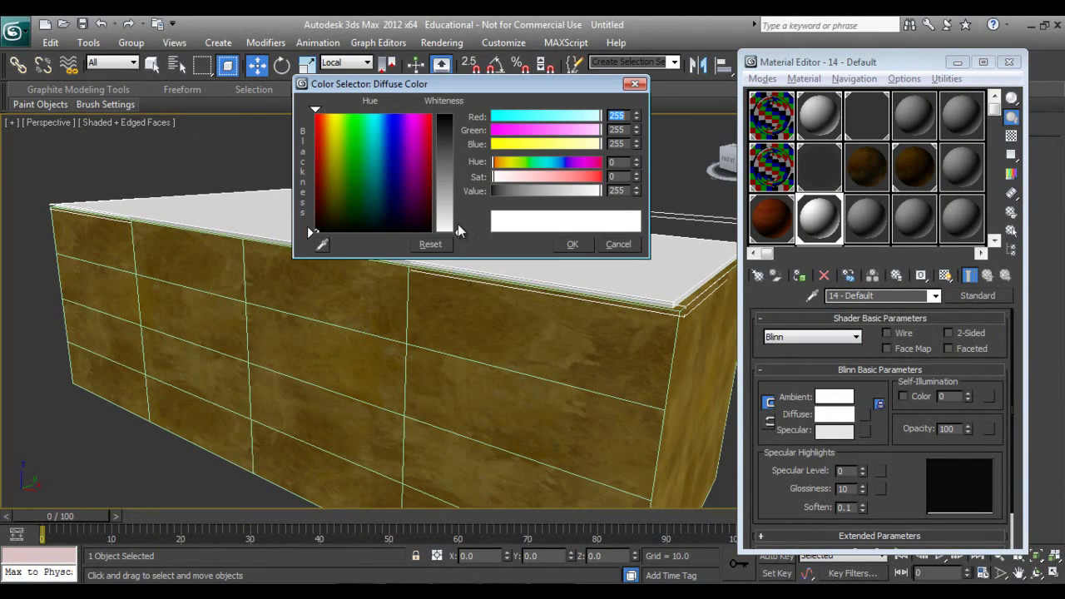
left_click(571, 244)
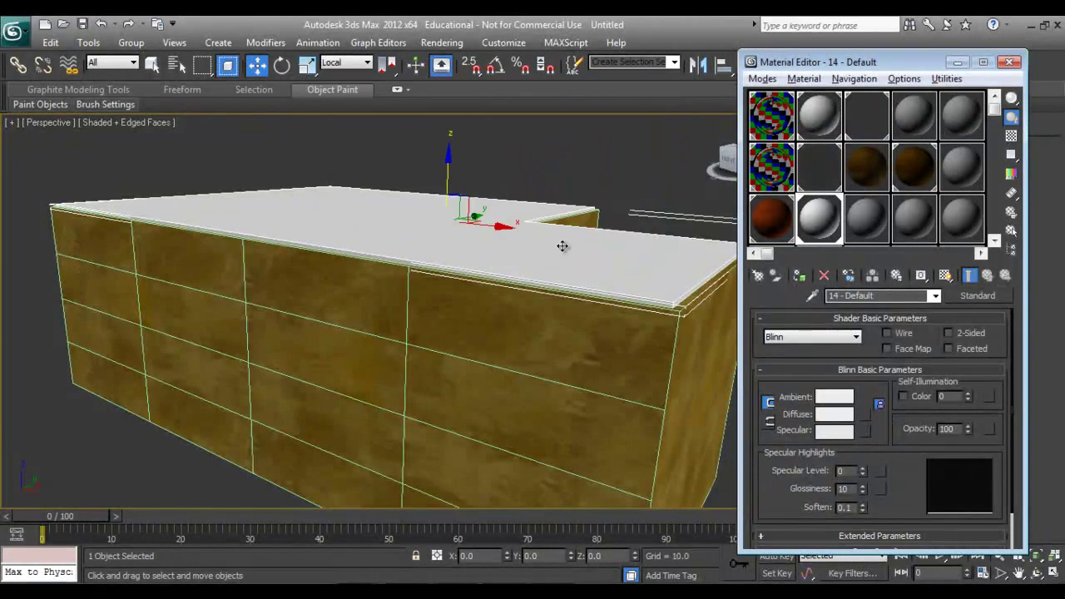
key("c")
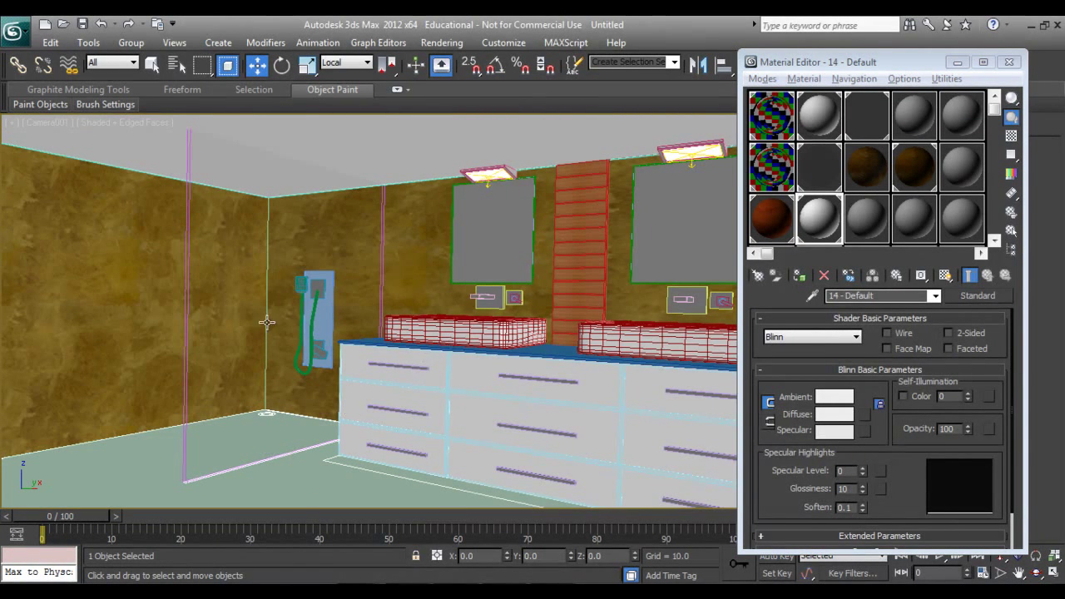
left_click_drag(863, 65, 842, 67)
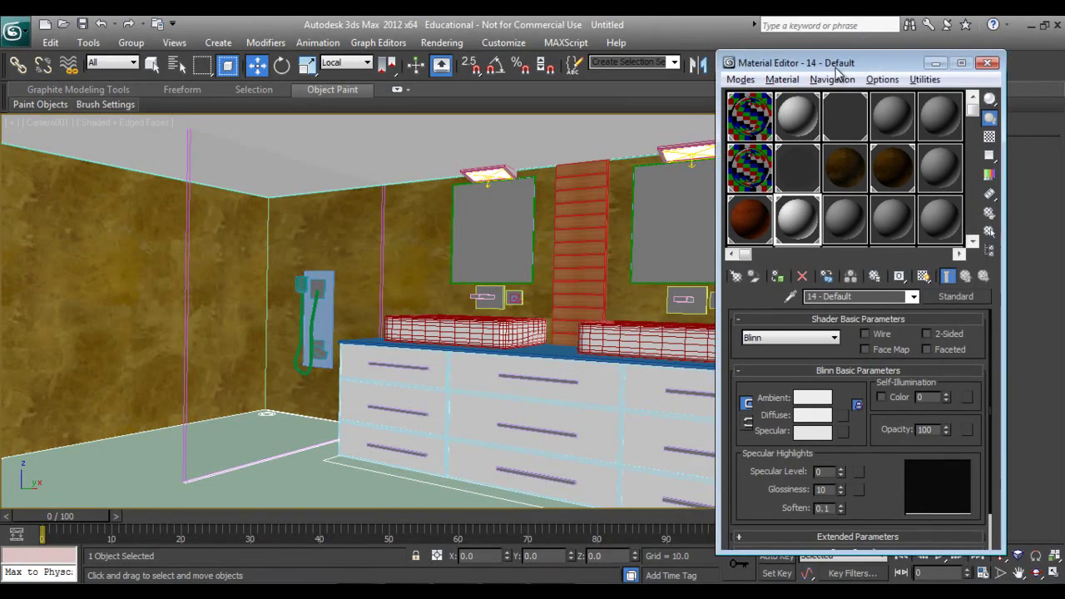
left_click(982, 526)
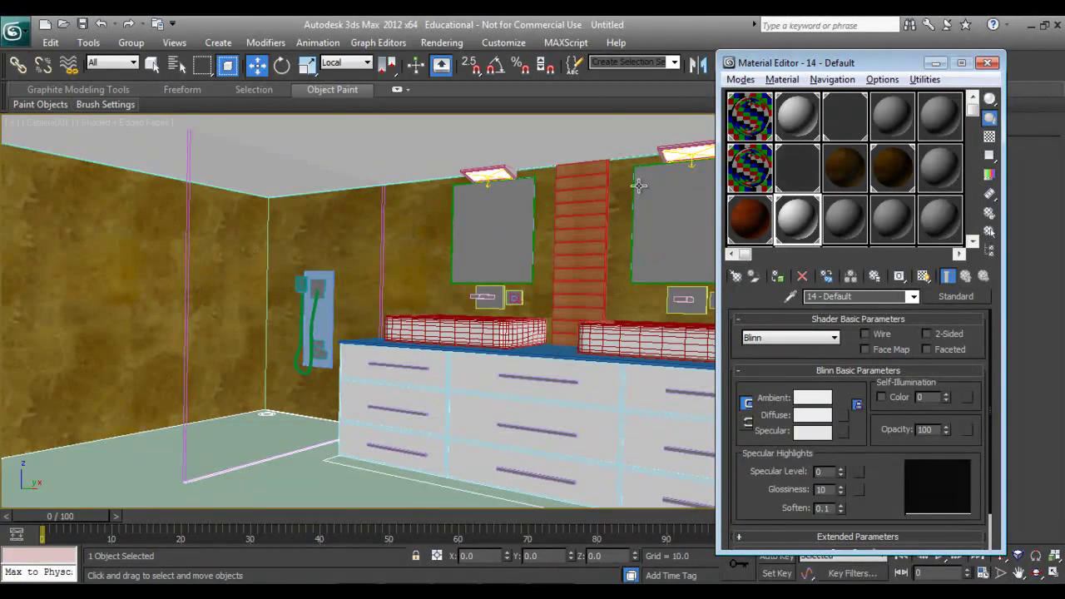
Change the type of the next unused material to VRayMtl
left_click(857, 225)
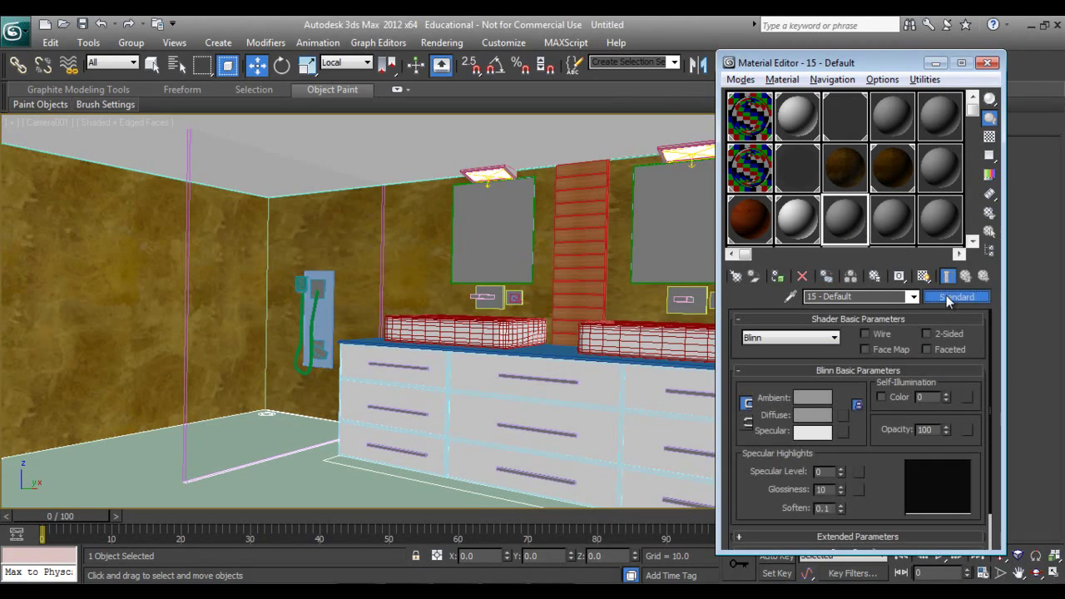
left_click(955, 296)
left_click(408, 180)
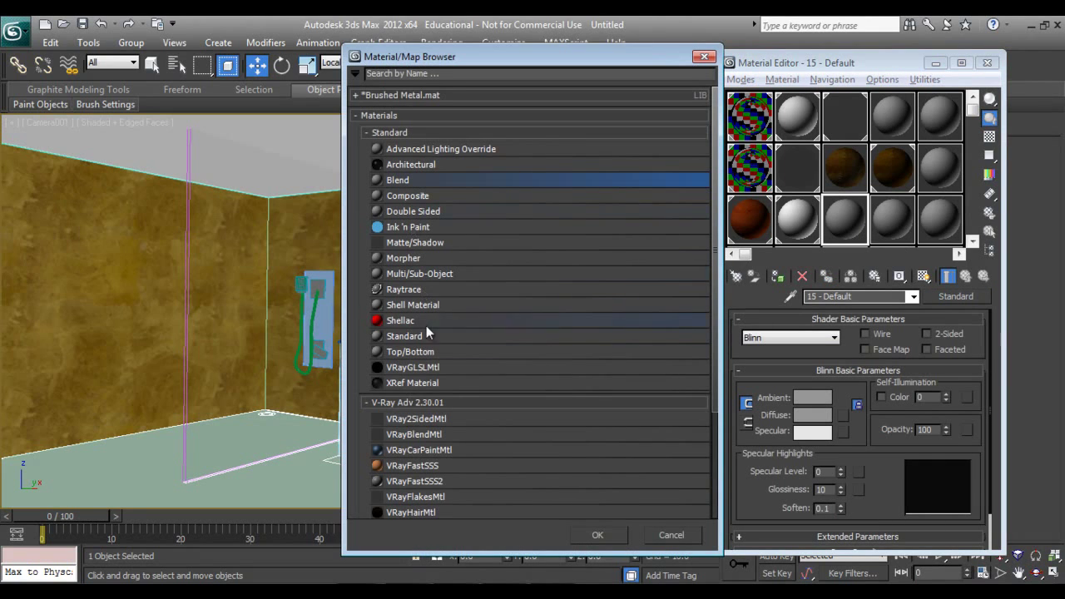
scroll(412, 403, "down", 3)
left_click(404, 403)
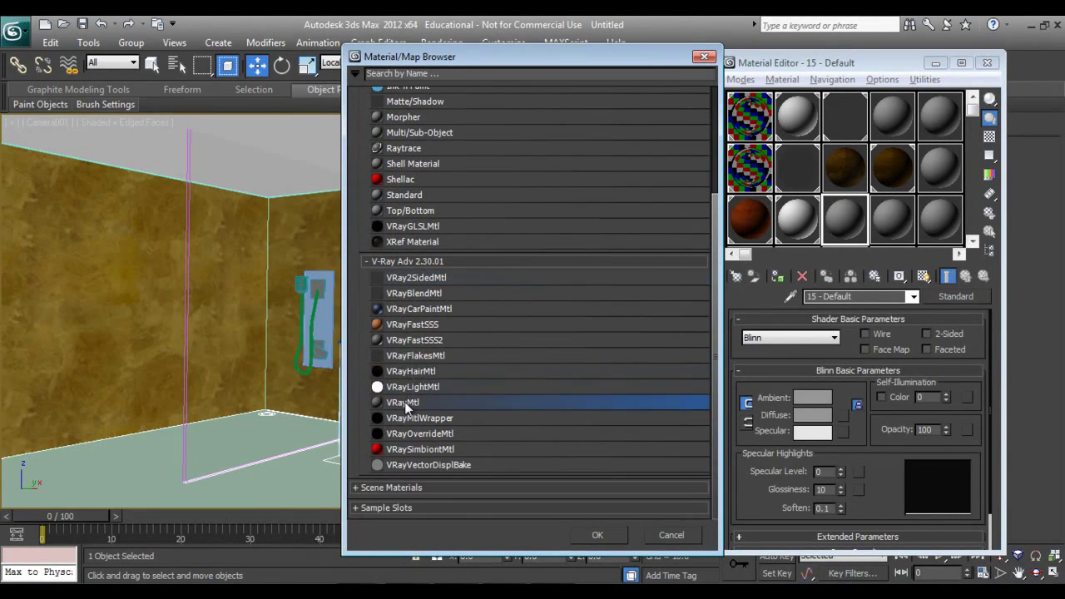
double_click(404, 402)
Load tile08.jpg from the Texture folder as a bitmap in the VRayMtl material's diffuse map
left_click(854, 400)
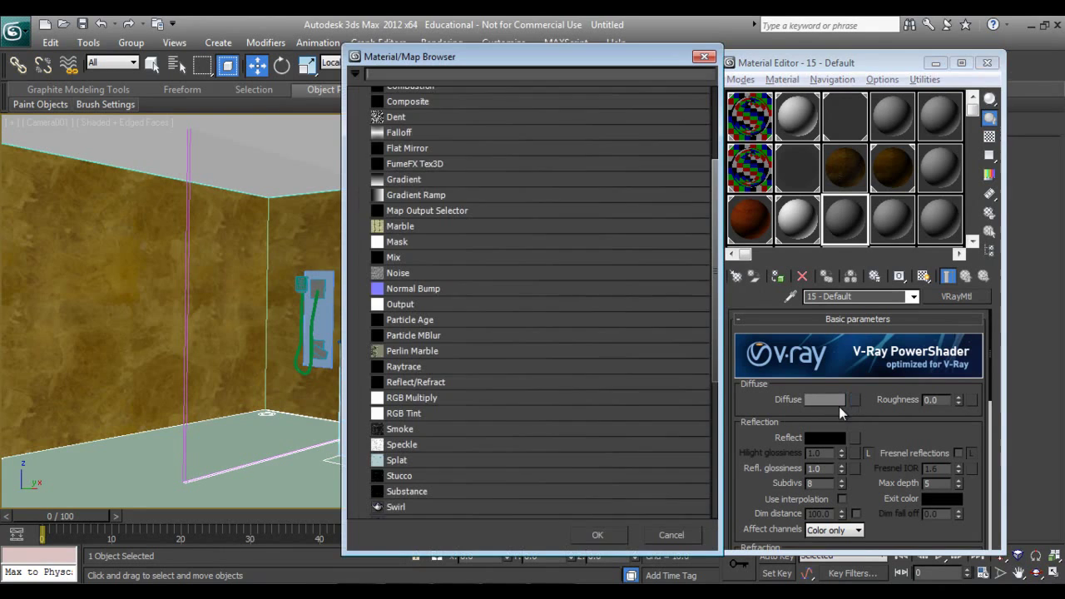
scroll(441, 153, "up", 3)
double_click(399, 149)
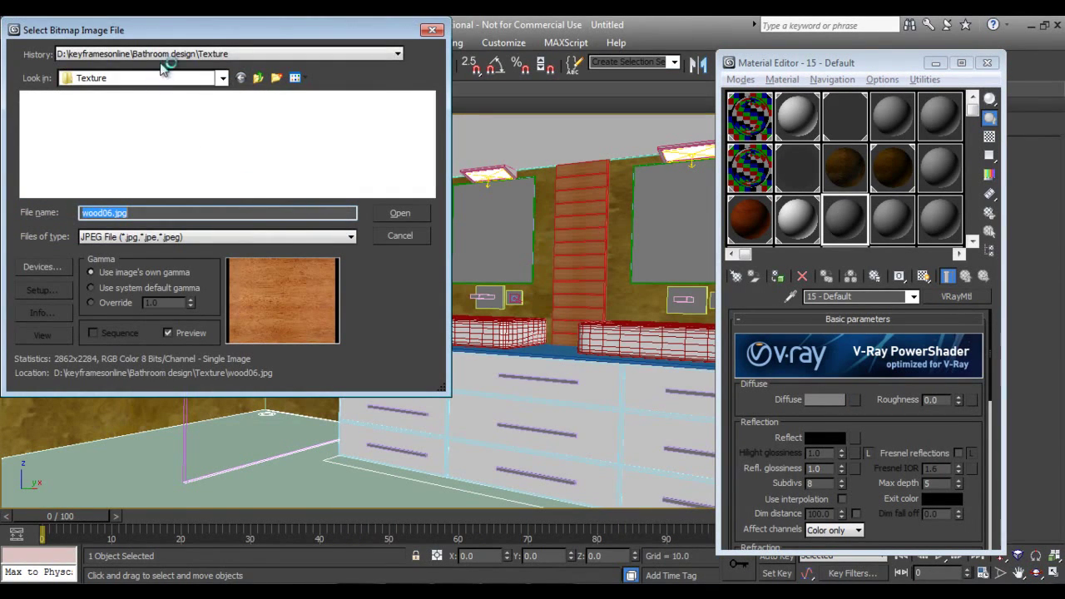
left_click(166, 54)
left_click(199, 68)
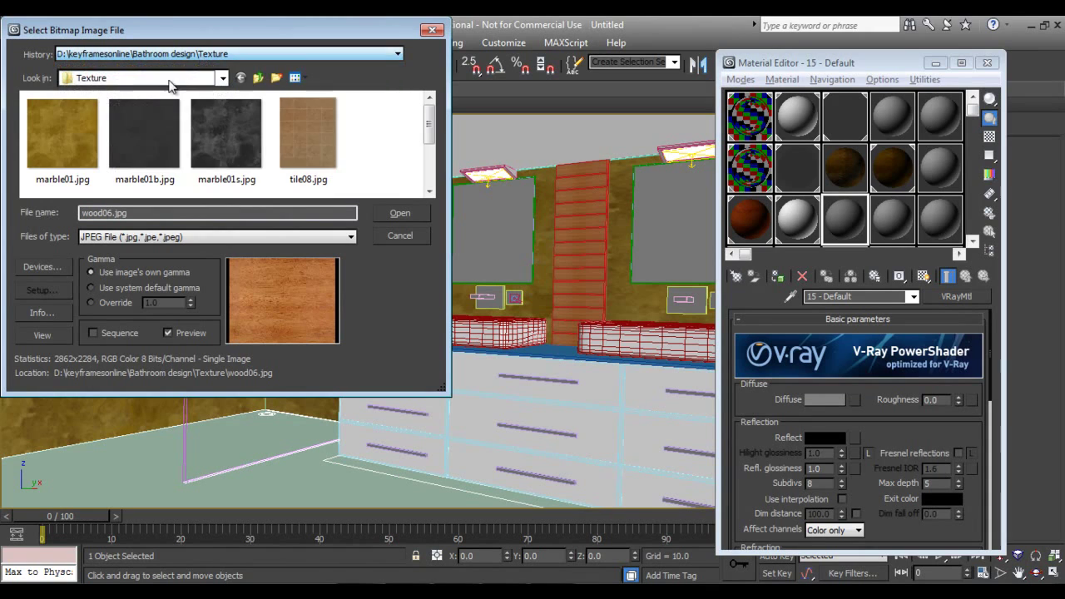
left_click(313, 155)
scroll(311, 161, "down", 2)
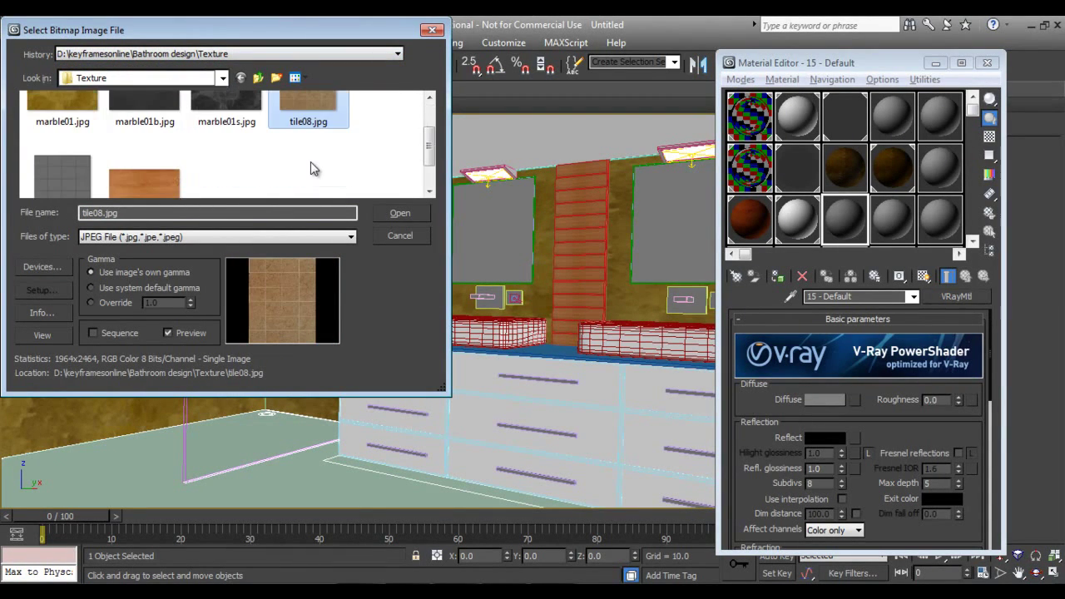
scroll(312, 165, "up", 2)
left_click(391, 210)
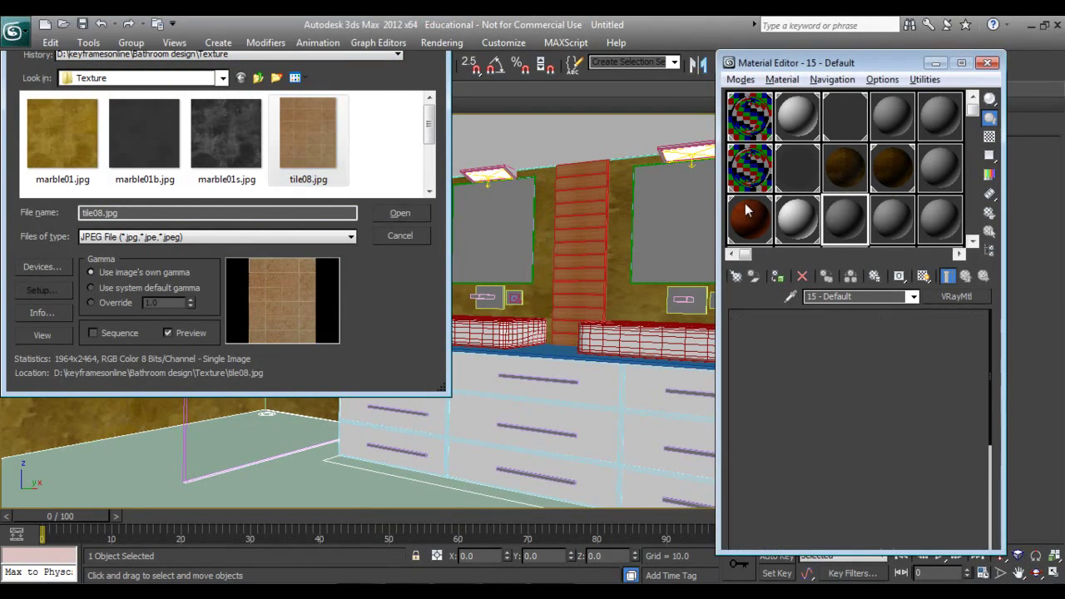
left_click(969, 277)
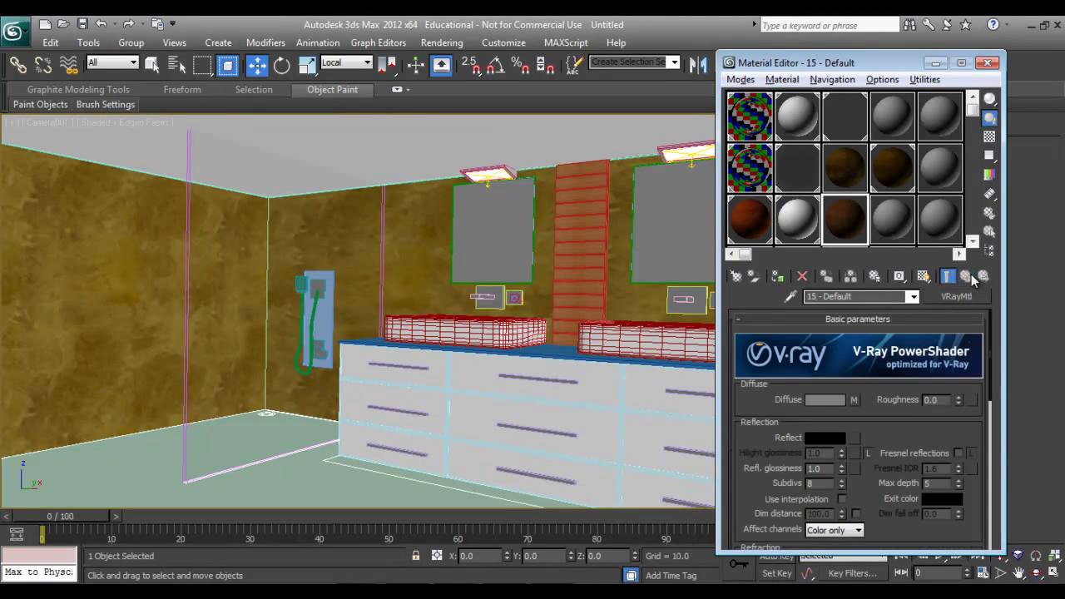
Load tile08b.jpg from the Texture folder as a bitmap in the tile material's bump map
scroll(889, 409, "down", 10)
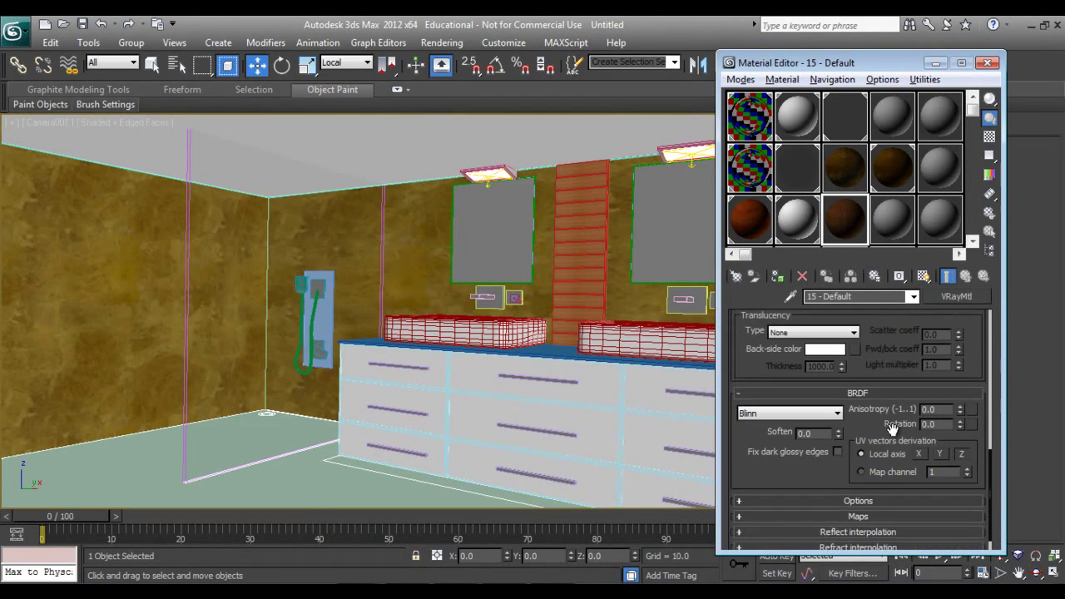
left_click(872, 497)
scroll(872, 496, "down", 3)
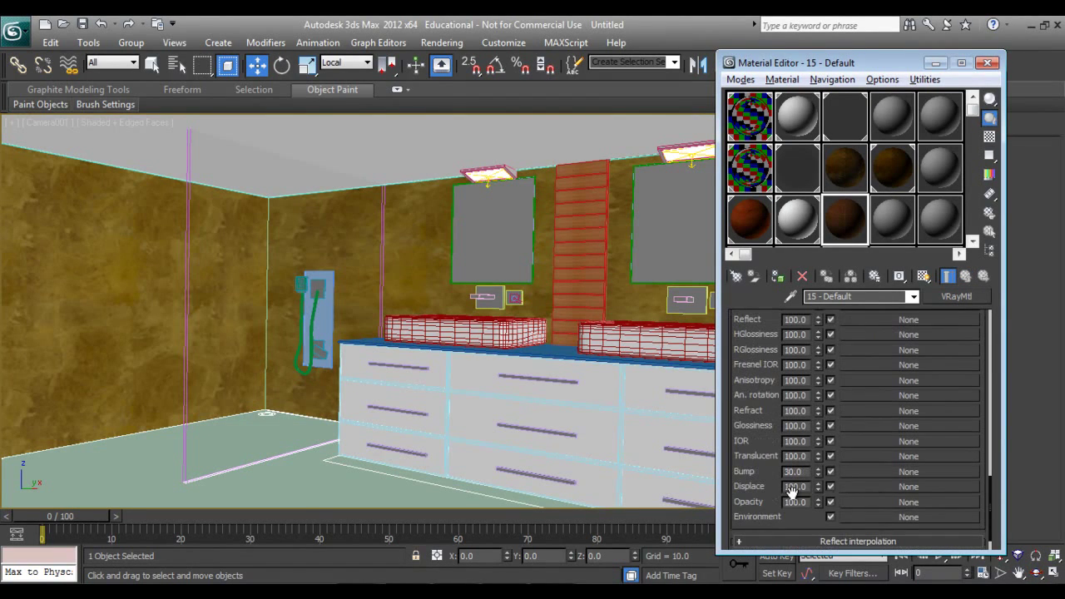
left_click(870, 471)
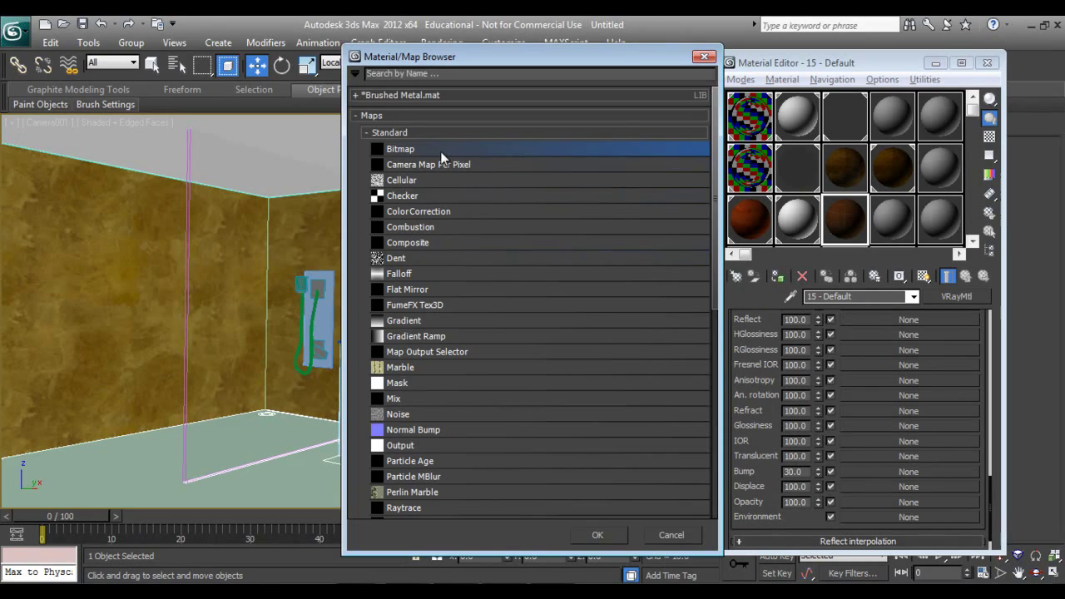
double_click(441, 150)
left_click(226, 137)
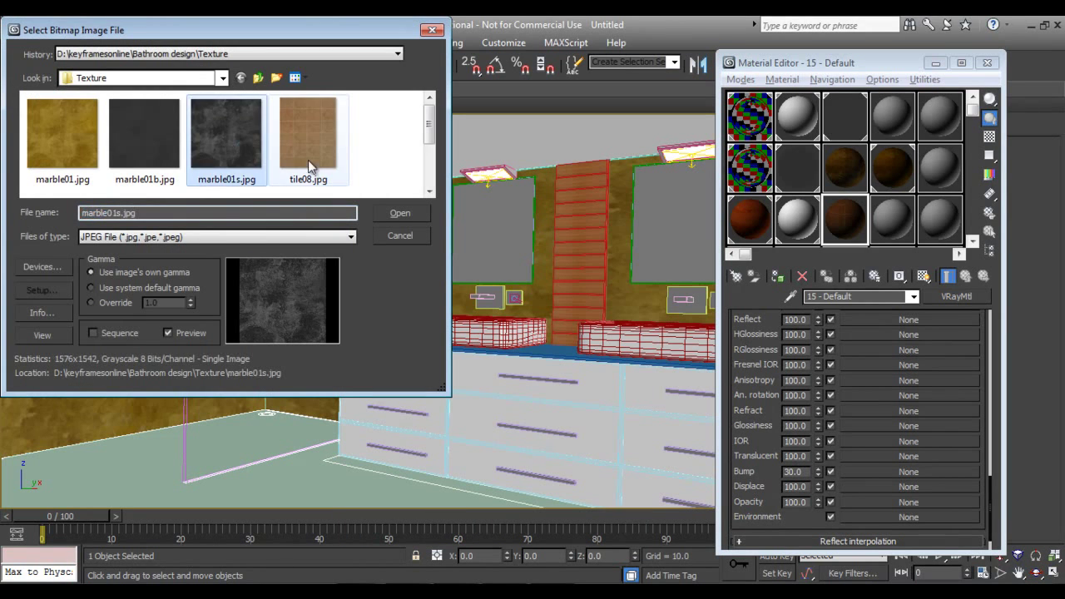
scroll(308, 167, "down", 2)
left_click(60, 141)
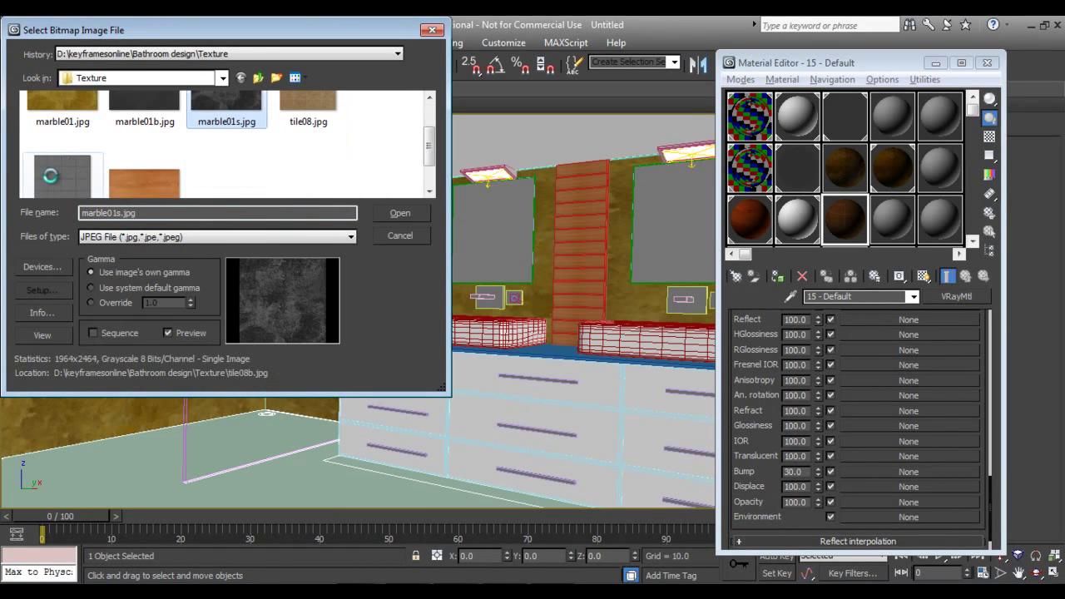
left_click(387, 211)
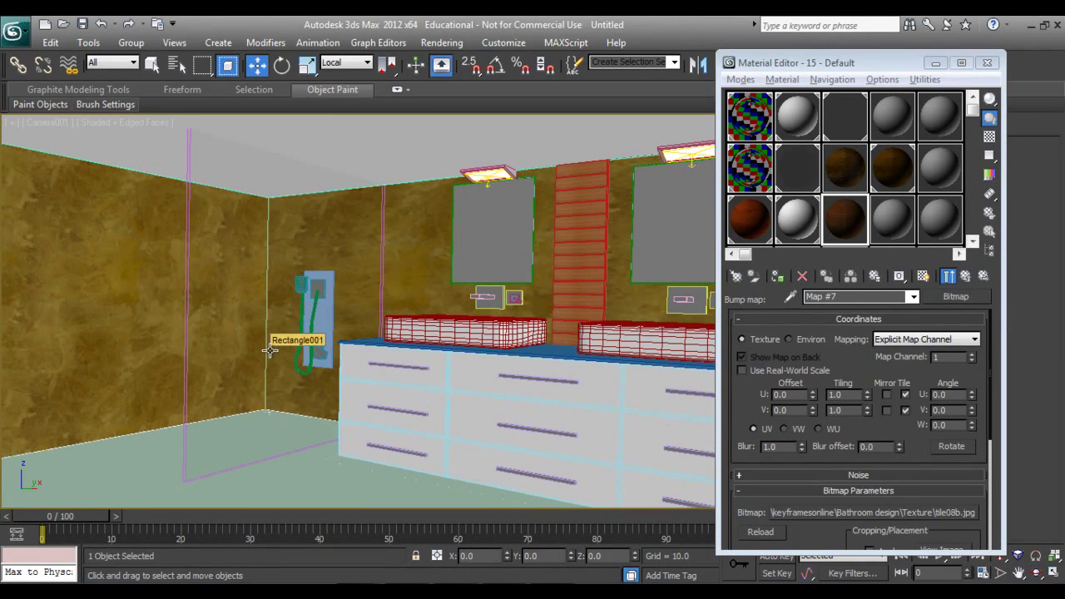
Assign the tile material to the floor and preview its tile08.jpg diffuse map in the viewport with a U tiling of 2.0
left_click(922, 276)
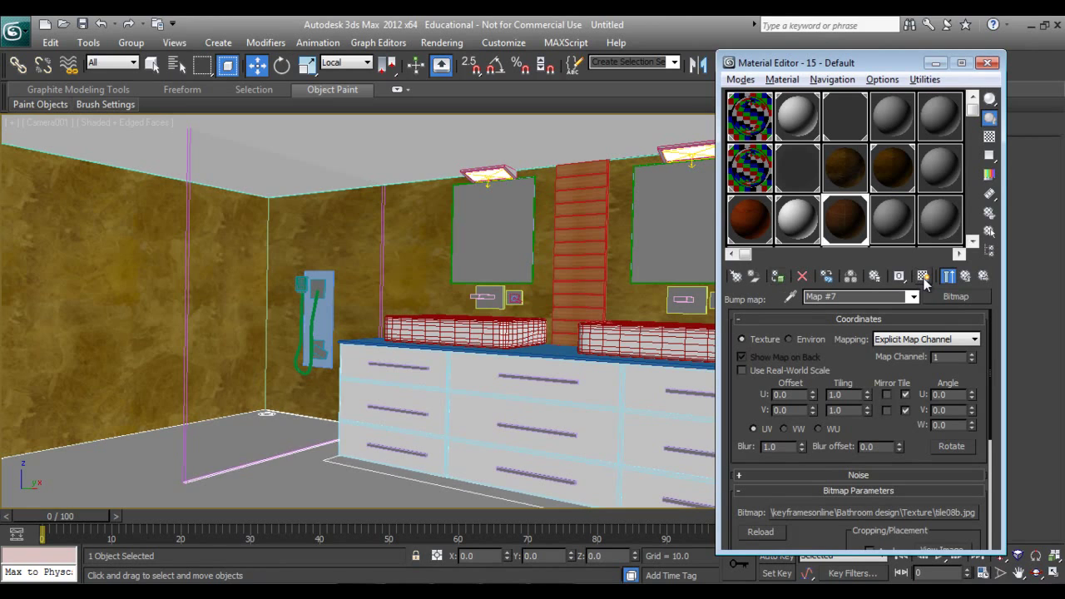
left_click(986, 62)
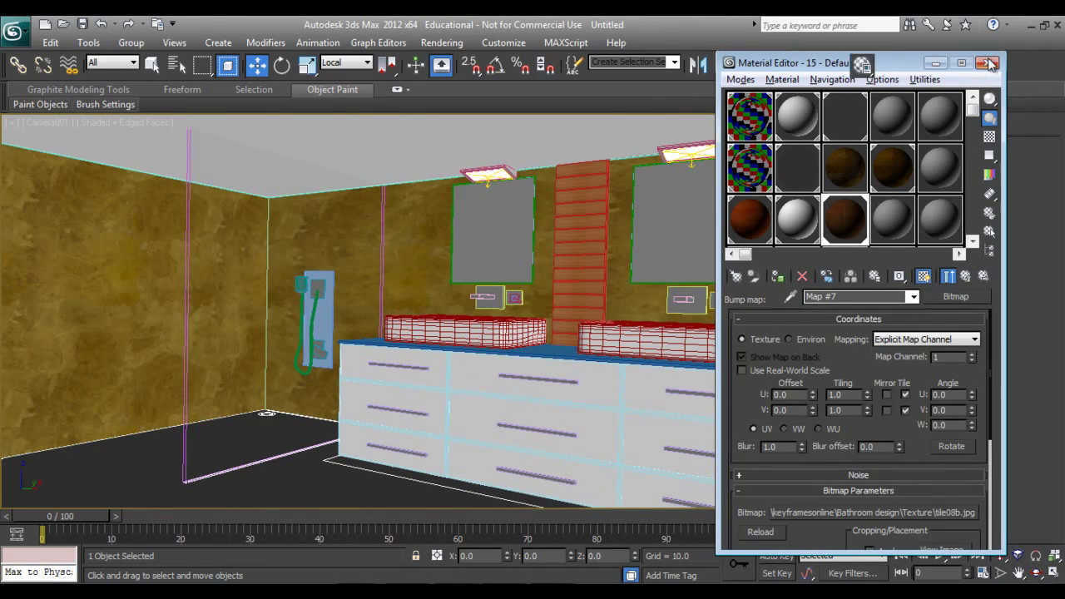
key("m")
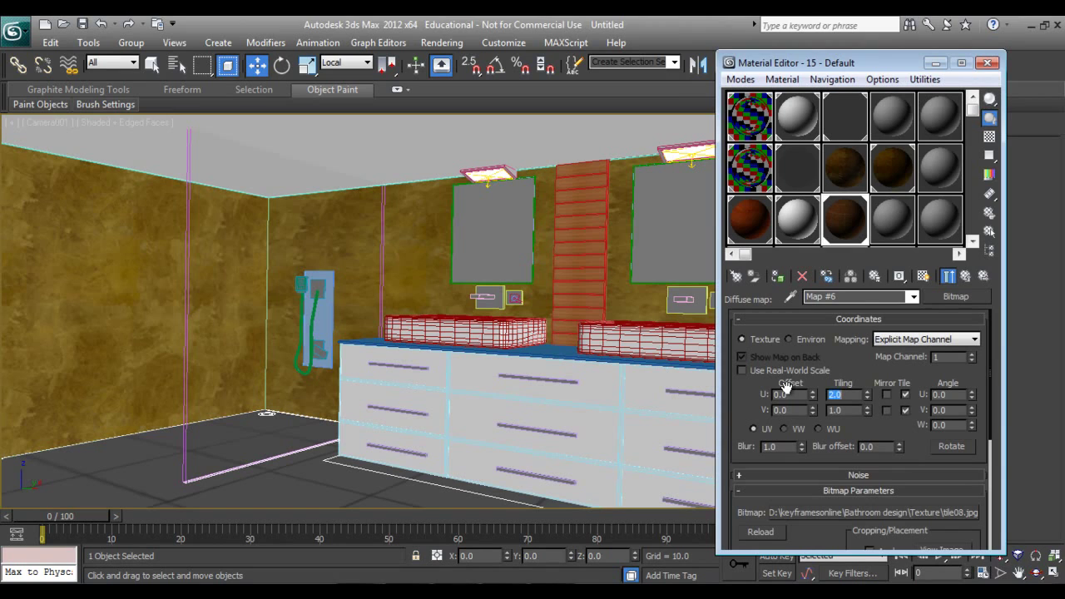
left_click(924, 277)
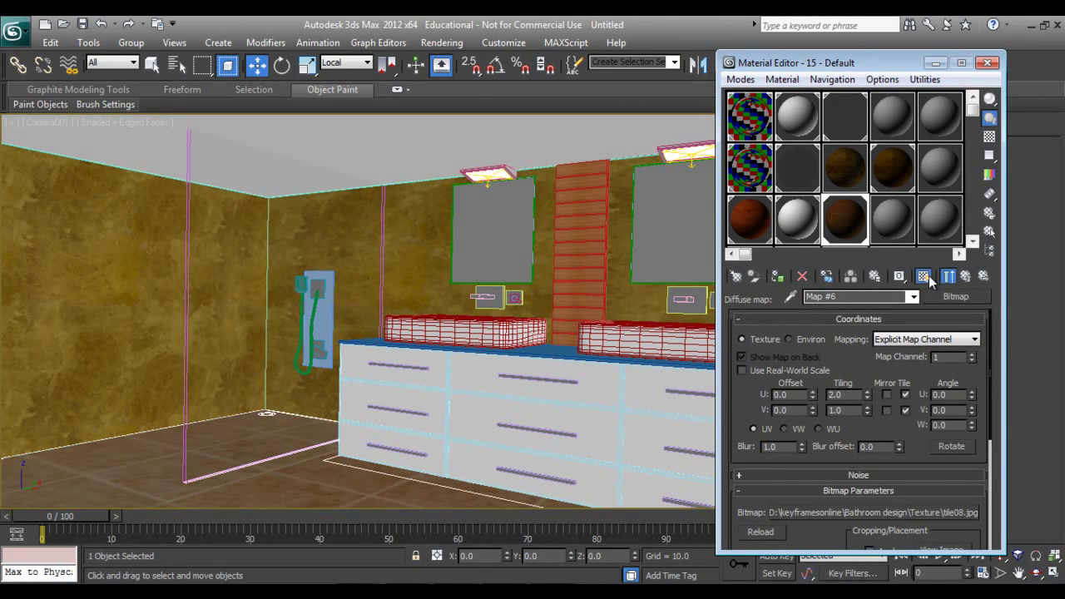
left_click(923, 277)
left_click(964, 278)
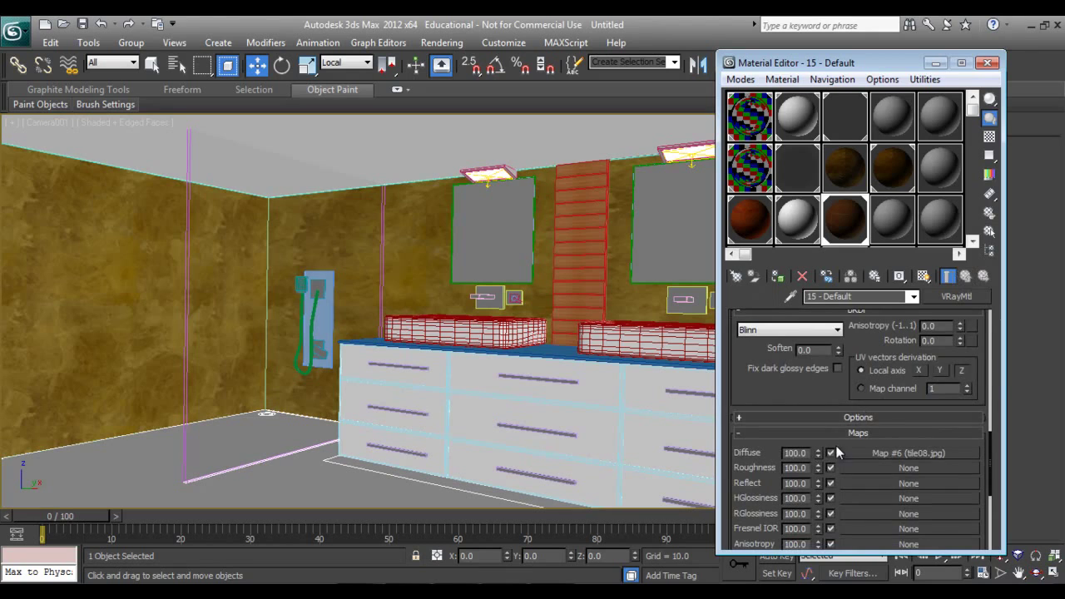
Give the floor tile material a very dark grey reflection color with a value of 23
scroll(835, 449, "up", 6)
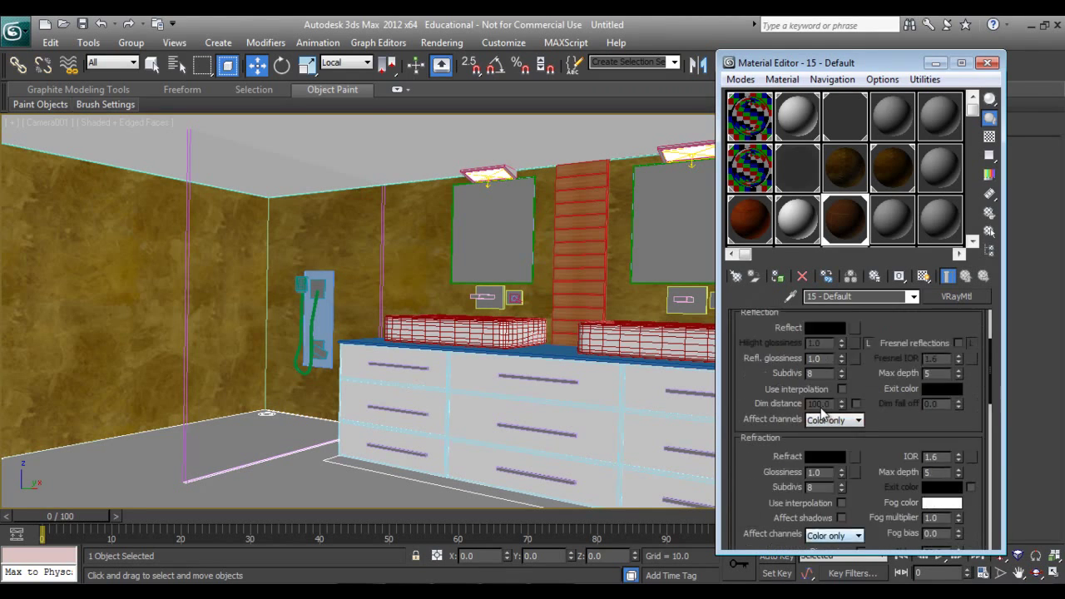
scroll(822, 407, "up", 1)
scroll(821, 354, "up", 3)
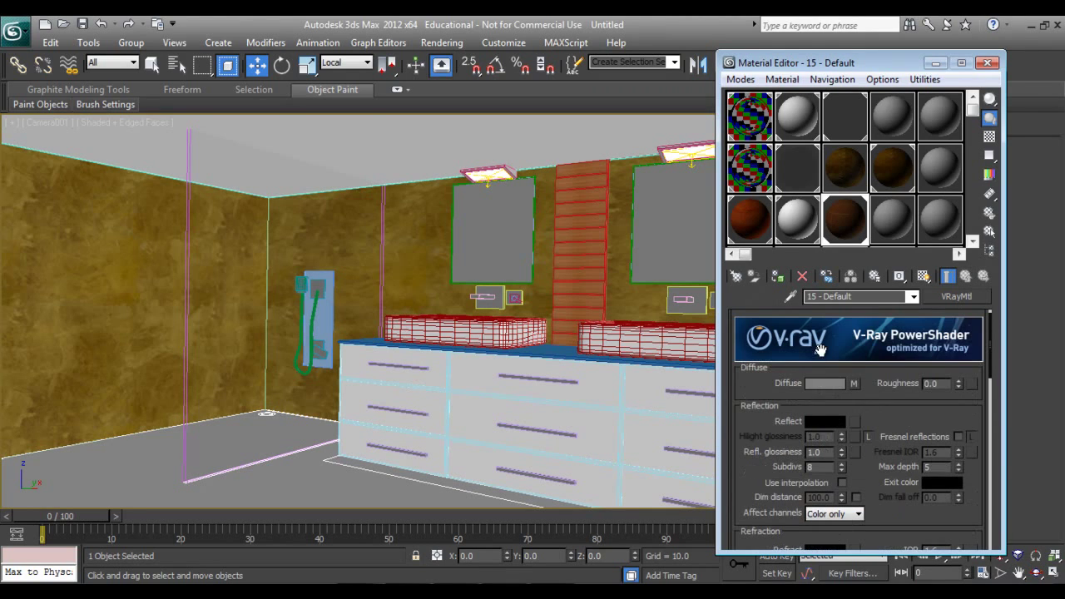
left_click(823, 421)
left_click(444, 123)
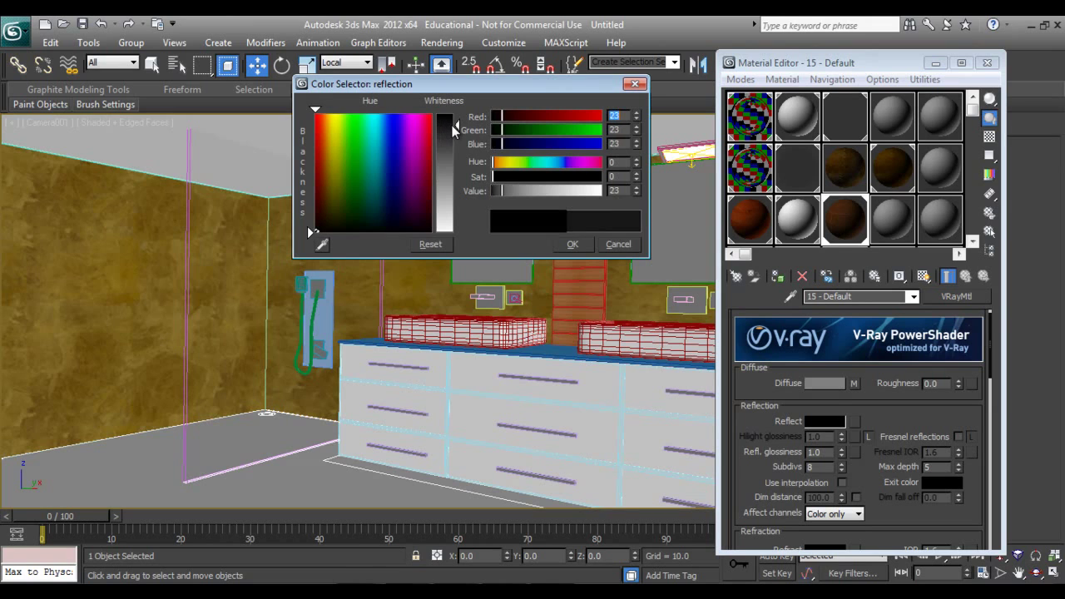
left_click(569, 243)
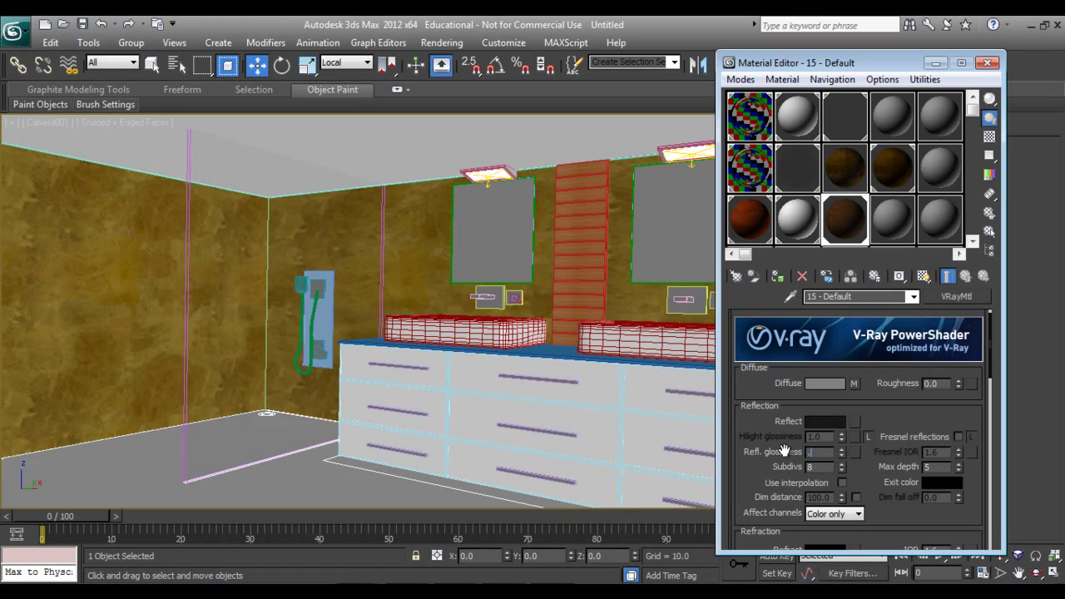
Set the tile material's reflection glossiness to 0.8 and its reflection subdivisions to 12
key("Return")
key("Tab")
type("12")
key("Return")
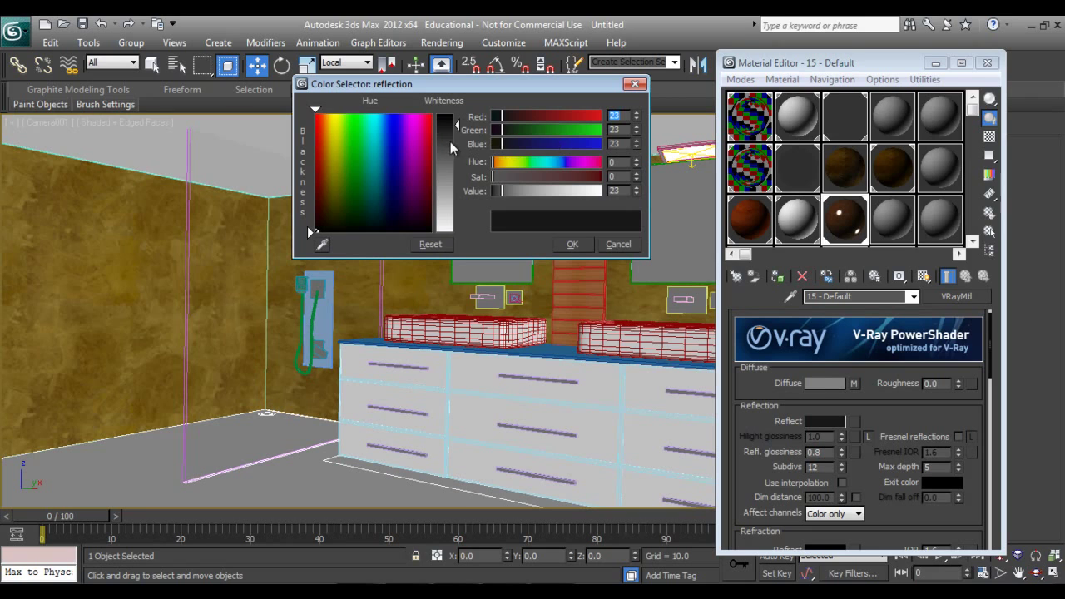
Lighten the tile material's reflection color to a grey value of 44 and close the material editor
left_click(454, 134)
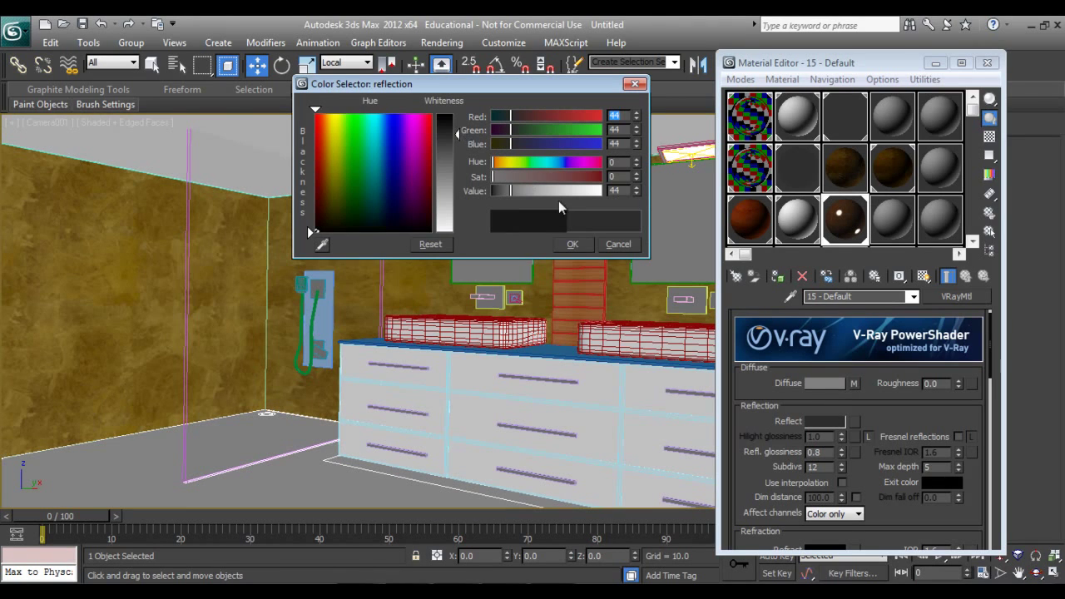
left_click(572, 245)
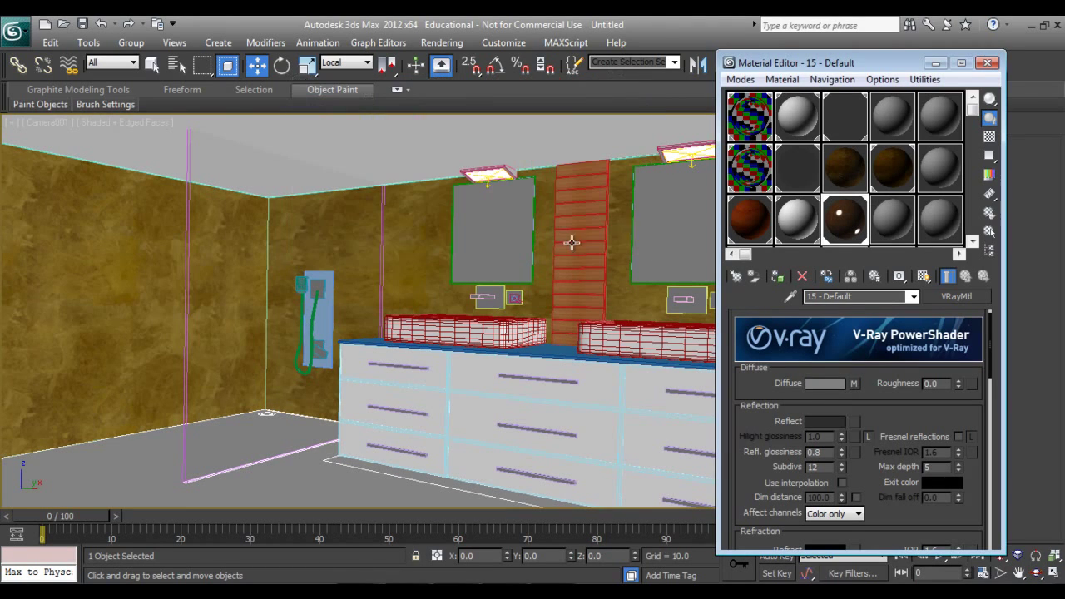
left_click(986, 62)
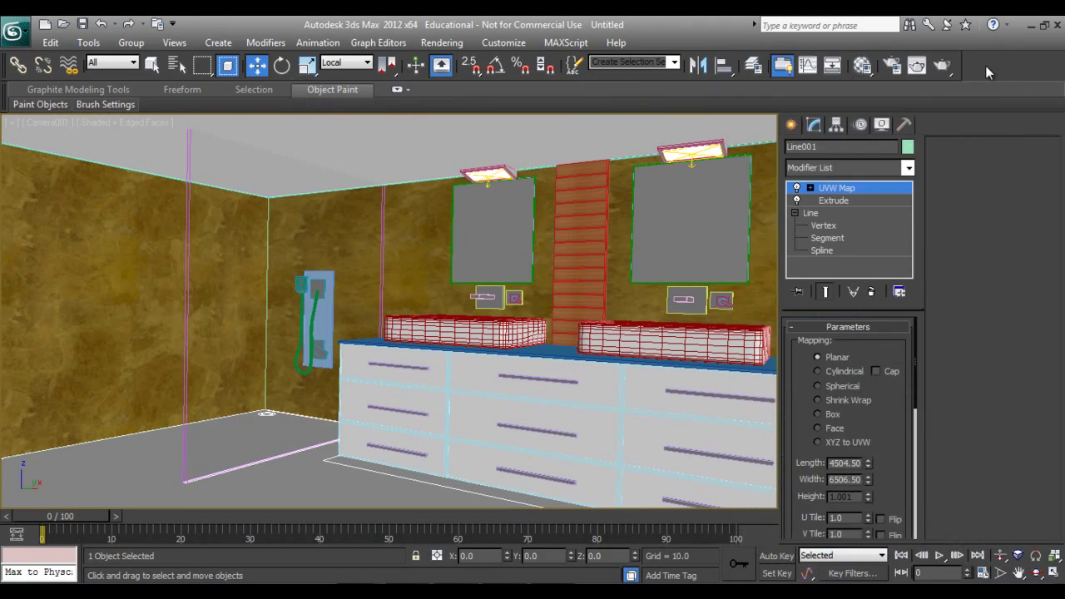
Draw a plane VRayLight across the main part of the room in top wireframe view, about 2006 half-length by 2039 half-width
left_click(790, 125)
left_click(819, 224)
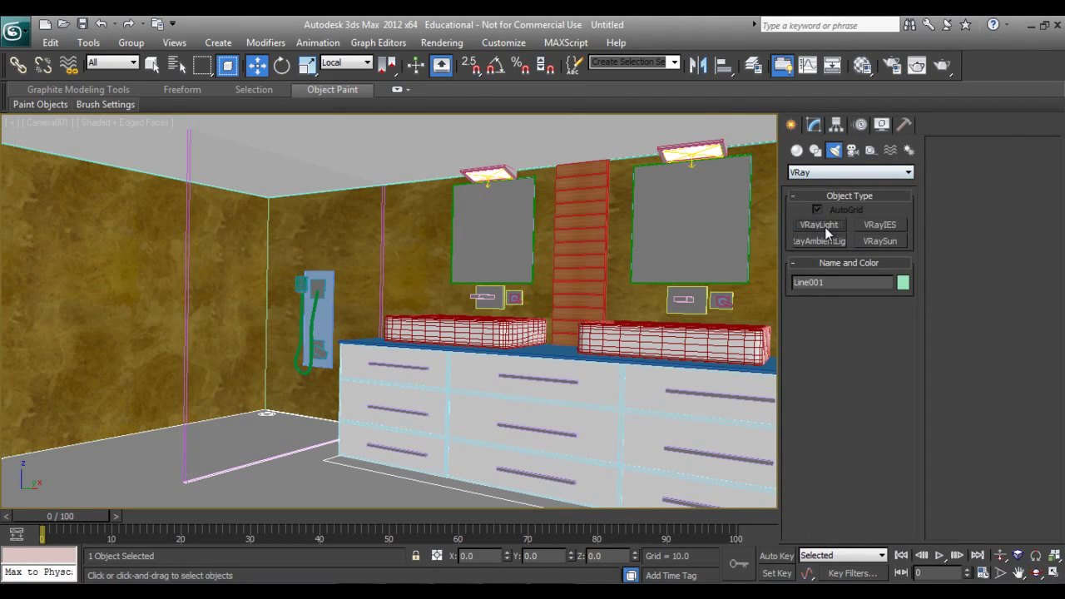
key("t")
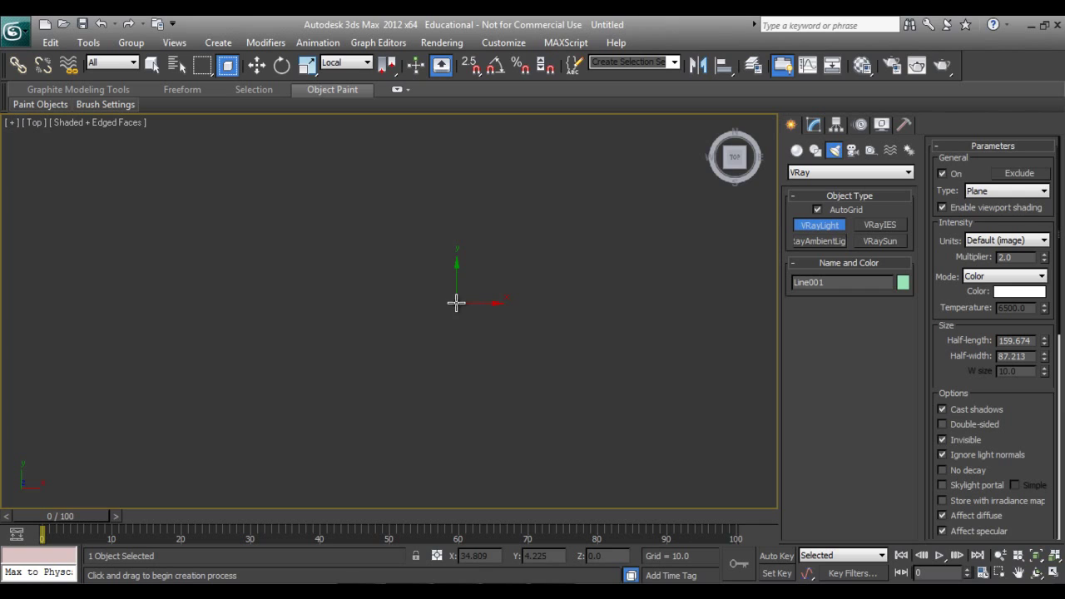
key("z")
key("F3")
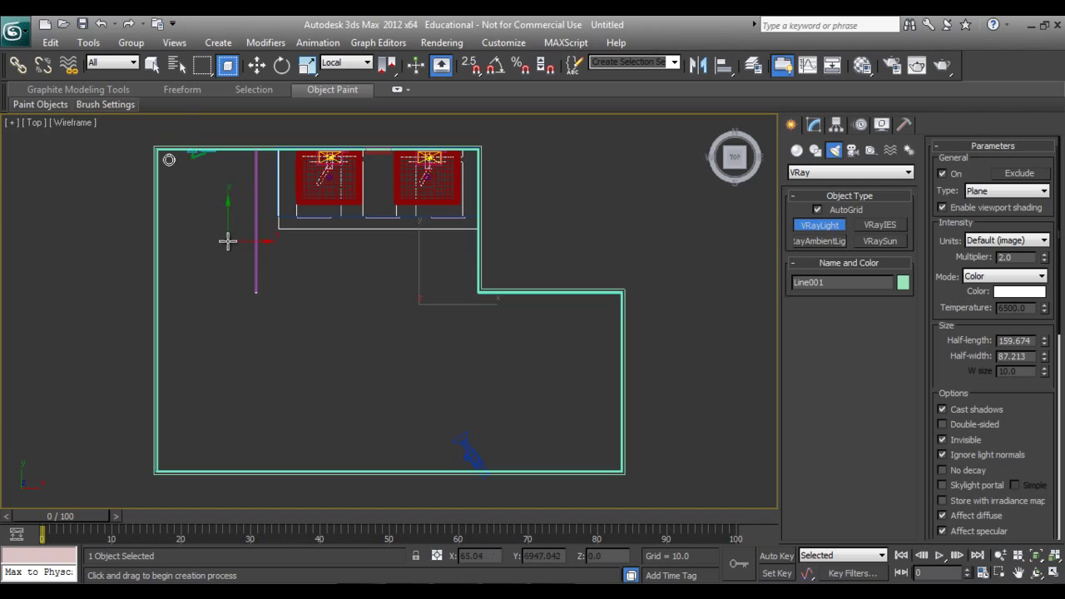
left_click_drag(182, 168, 469, 459)
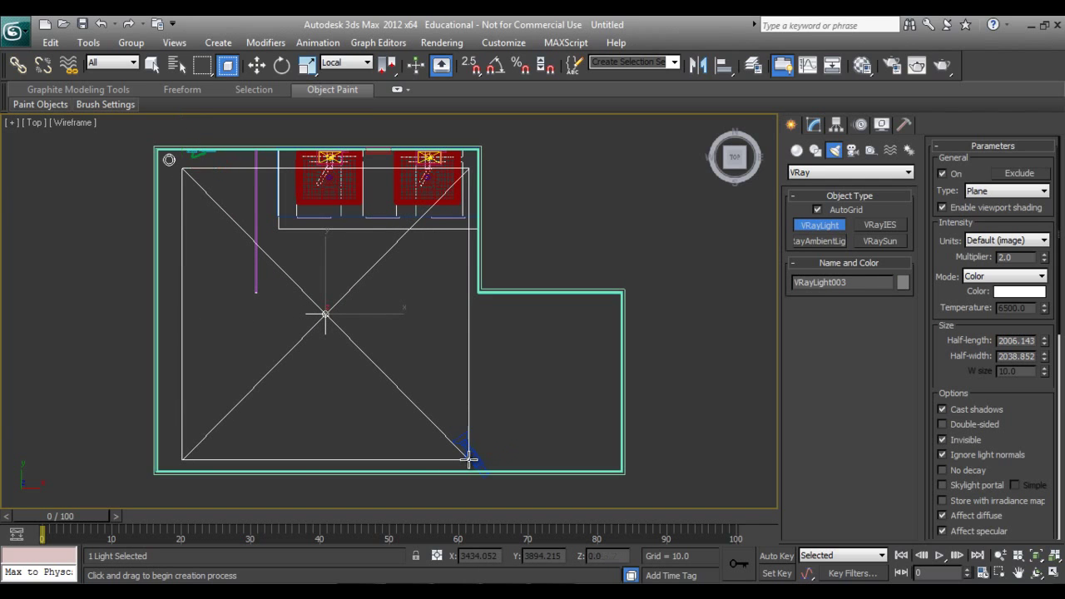
Move the large plane light down about 280 units in the left view so it sits just below the ceiling
key("w")
key("l")
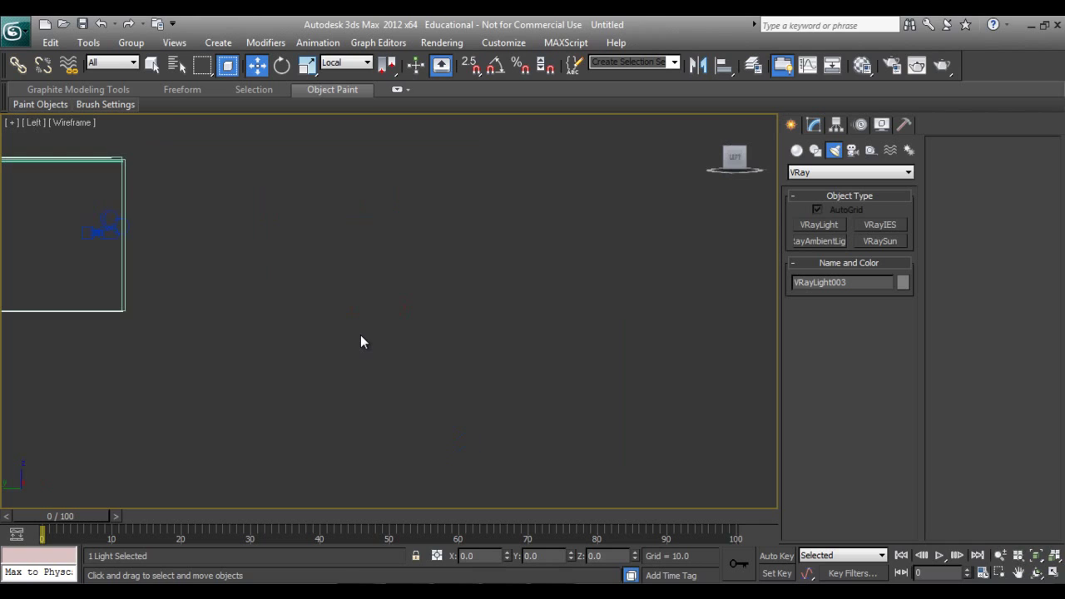
key("z")
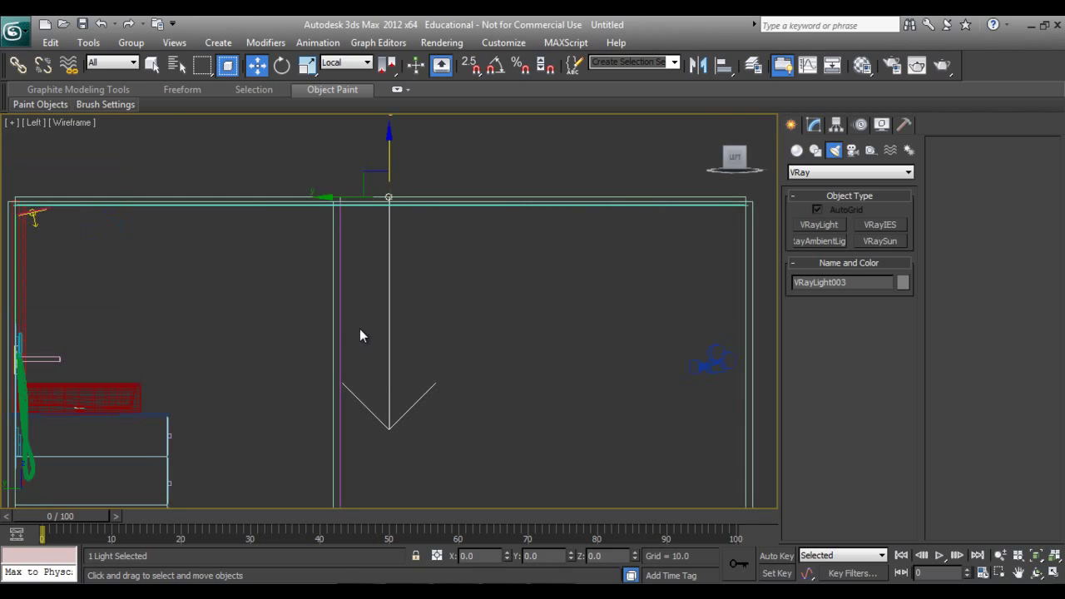
scroll(366, 324, "down", 3)
left_click_drag(388, 220, 388, 240)
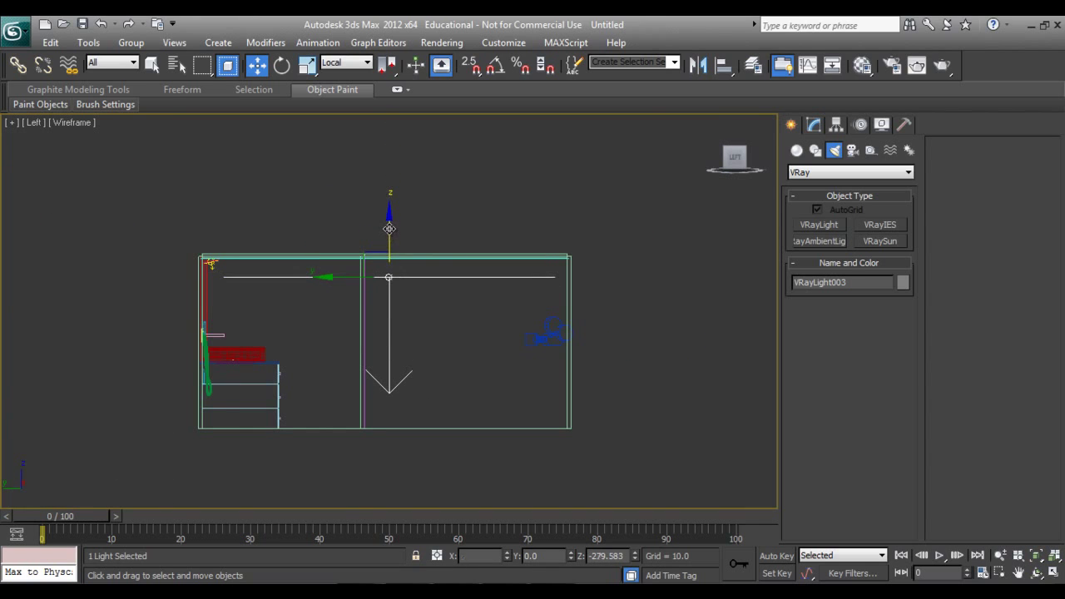
Edit the large plane light's intensity multiplier and view the room through the camera in shaded mode
left_click(814, 124)
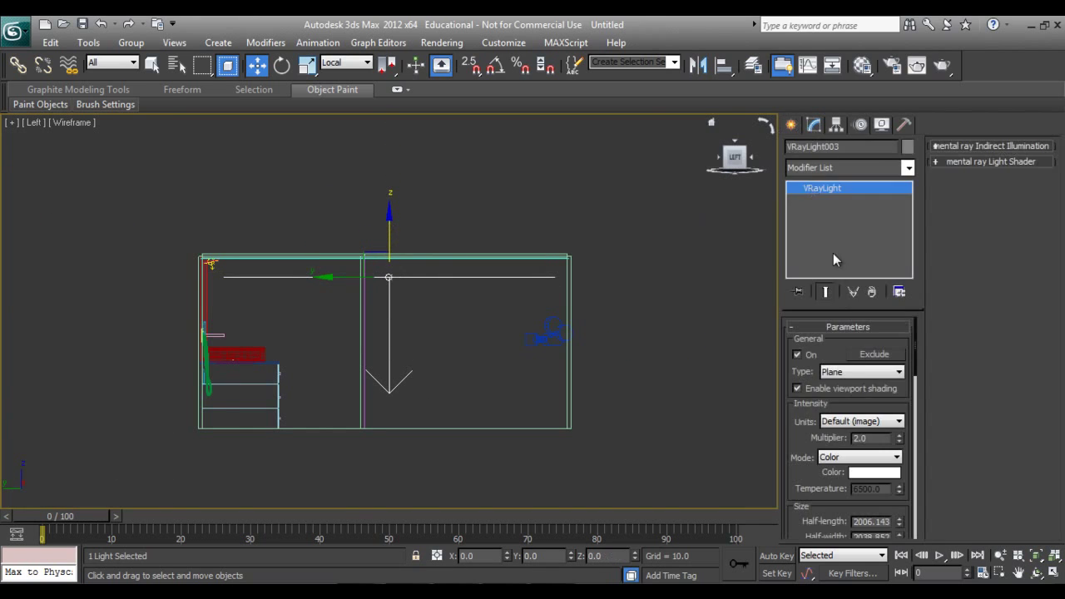
double_click(872, 441)
left_click(790, 124)
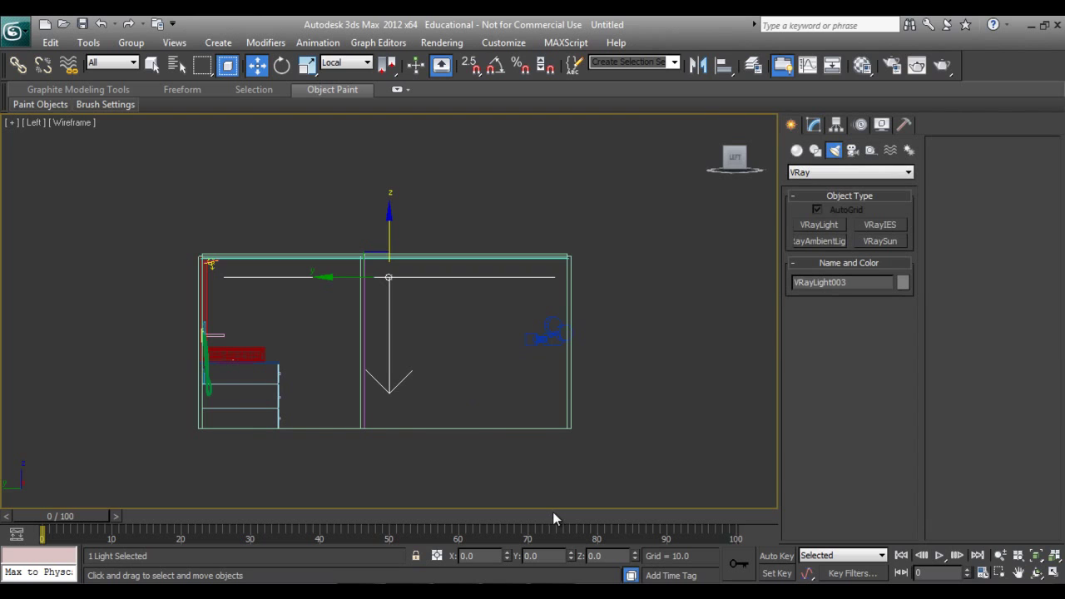
key("c")
key("F3")
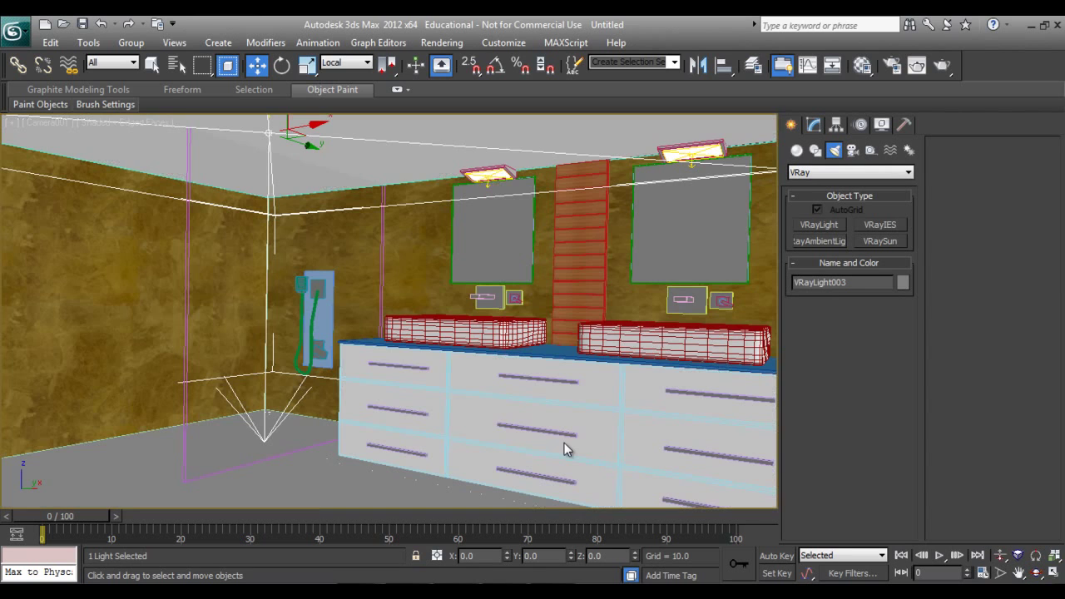
Resize the large ceiling plane light to a half-length of about 1846 and a half-width of about 1550
left_click(815, 125)
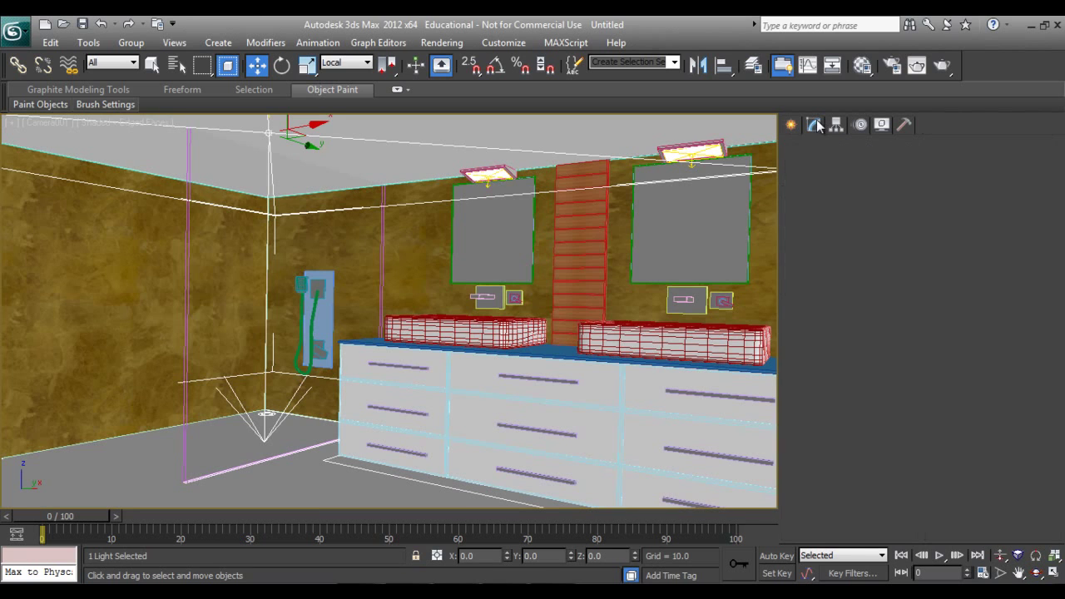
left_click_drag(812, 476, 828, 374)
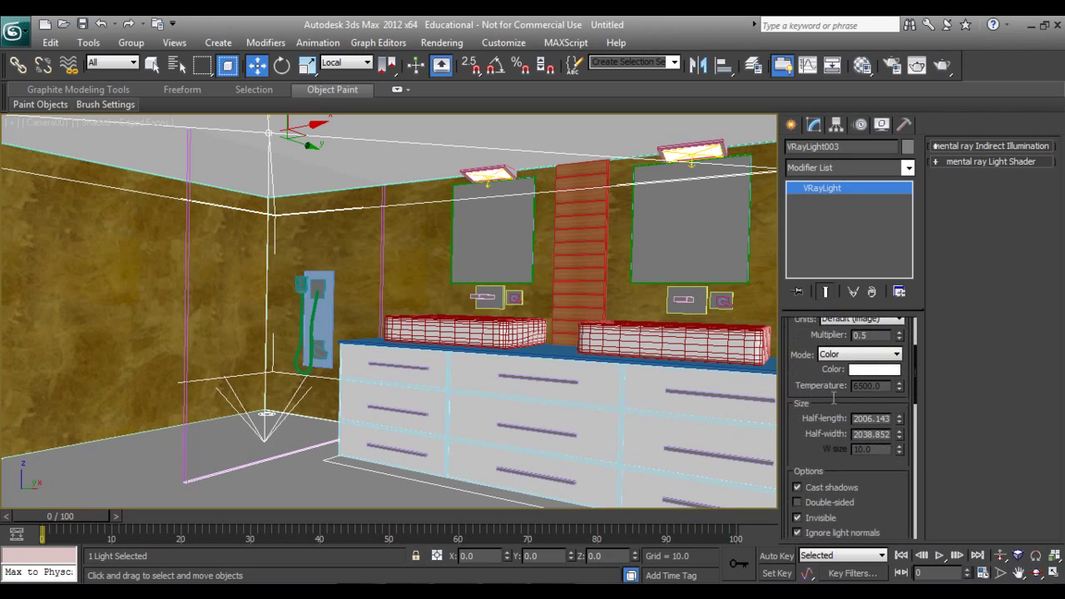
left_click_drag(899, 419, 899, 454)
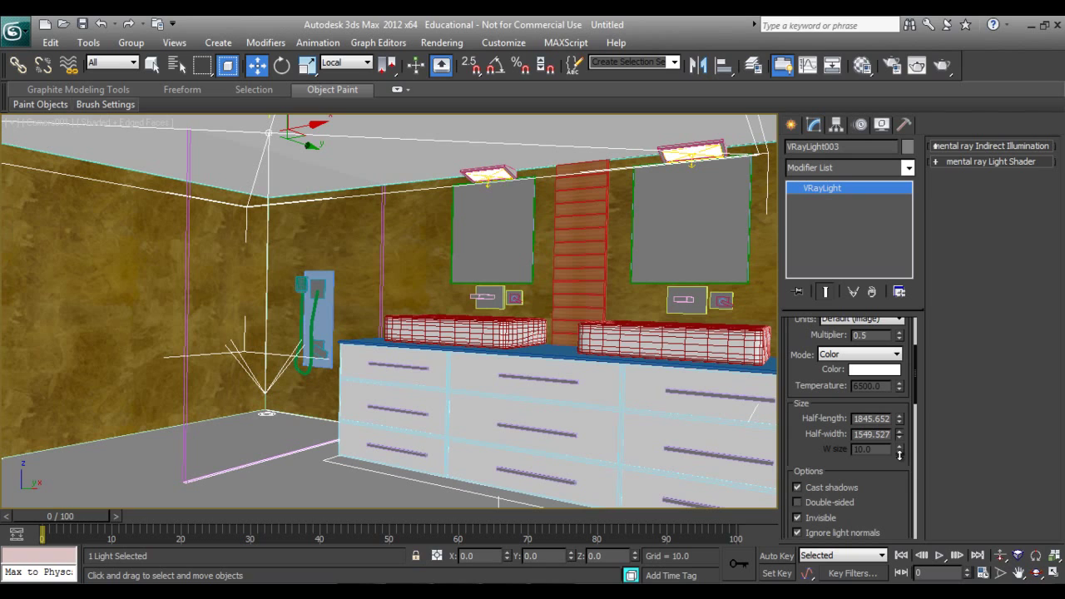
left_click(796, 123)
right_click(592, 316)
key("Escape")
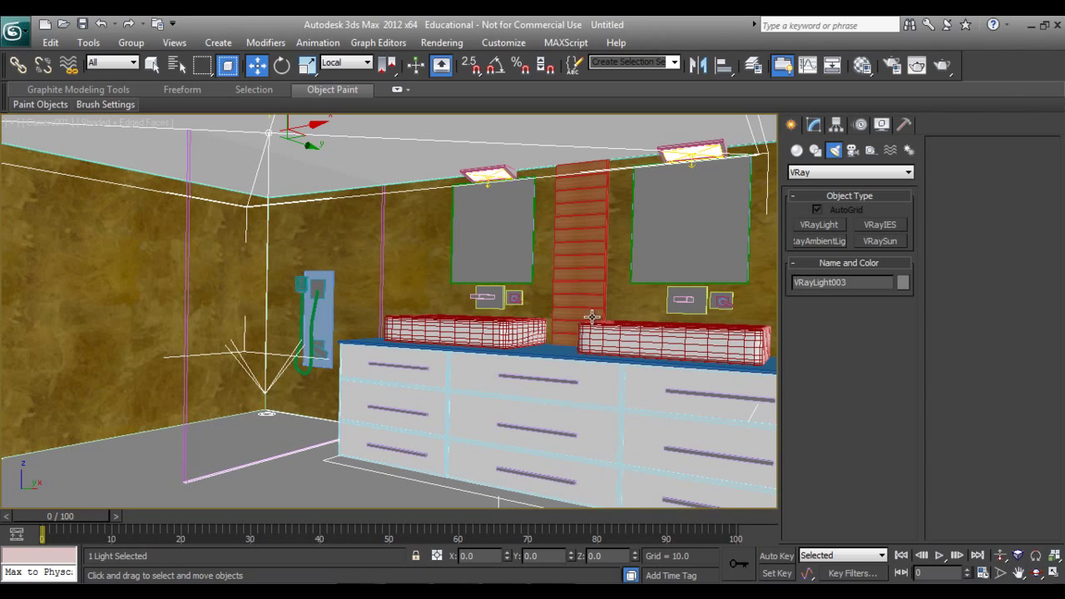
right_click(591, 316)
key("Escape")
Turn off the antialiasing filter in the V-Ray render settings and expand the Adaptive DMC sampler, environment and global switches settings
key("F10")
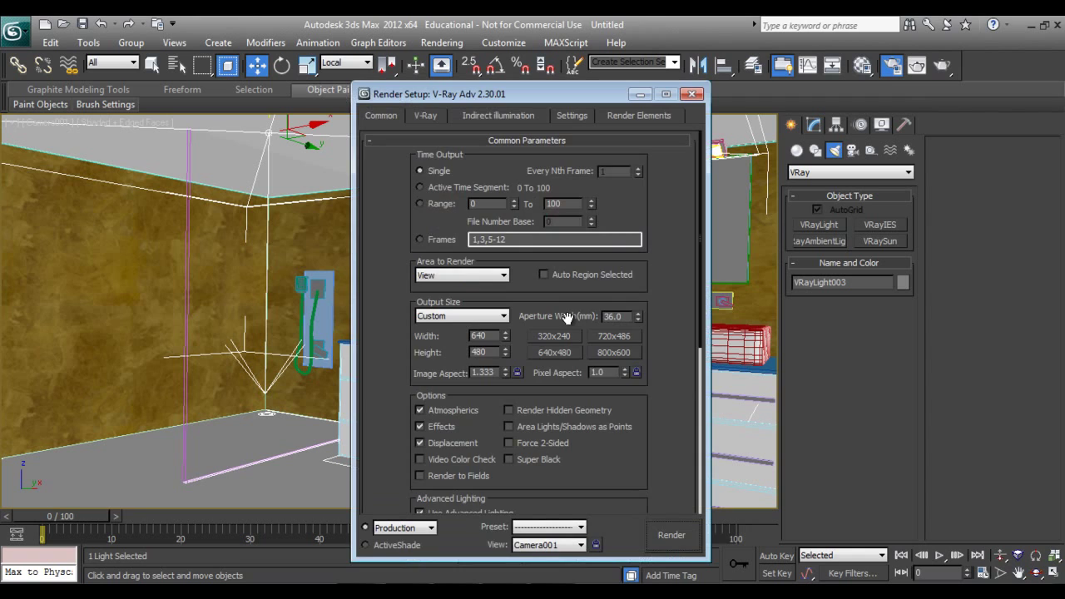
right_click(590, 446)
left_click(626, 413)
left_click(429, 114)
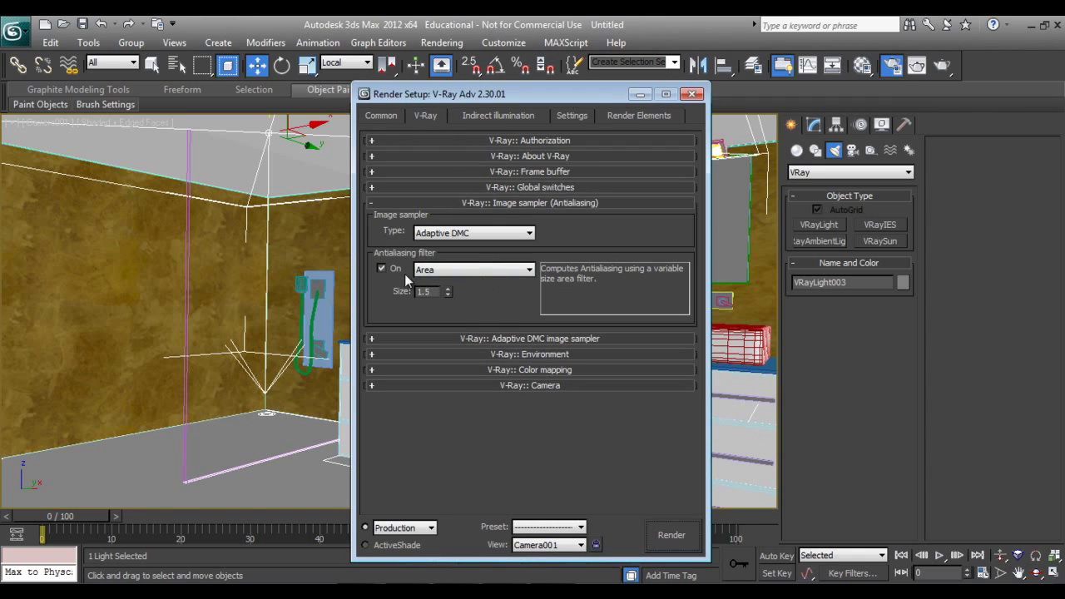
left_click(382, 269)
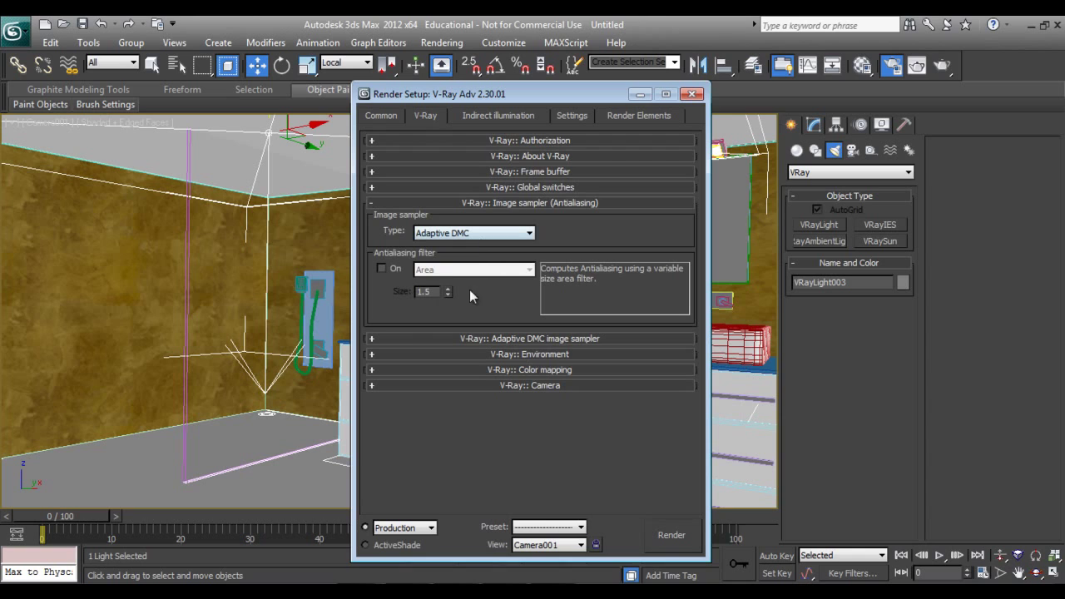
left_click(490, 339)
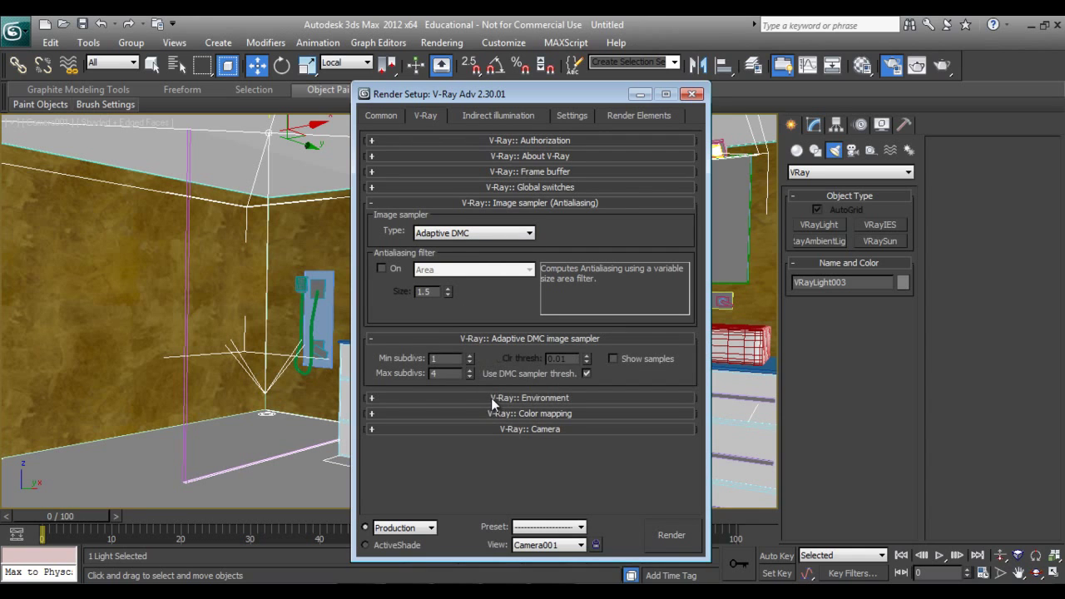
left_click(490, 398)
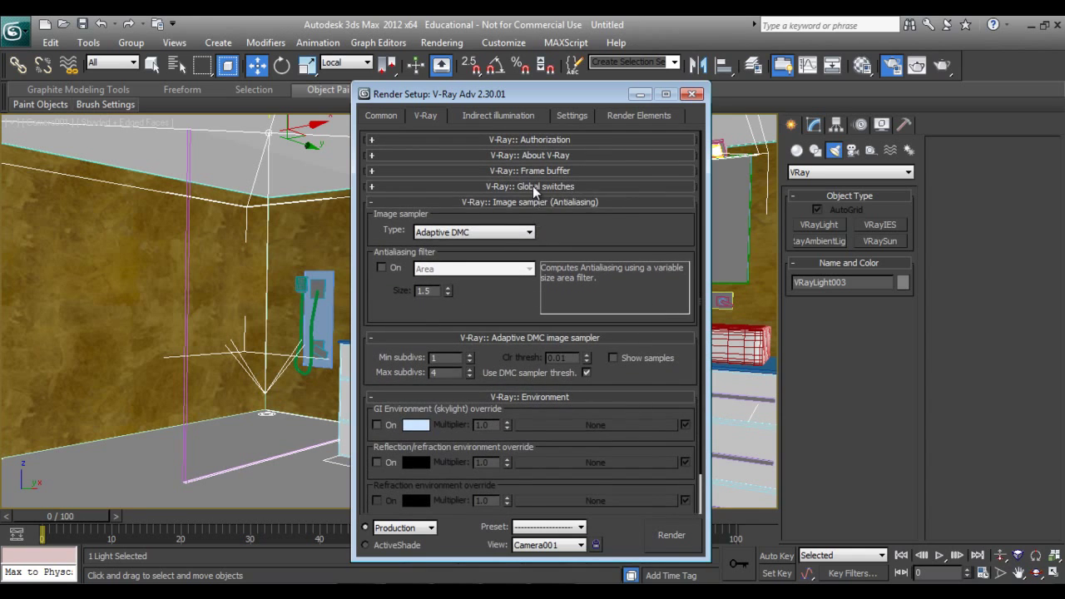
left_click(532, 186)
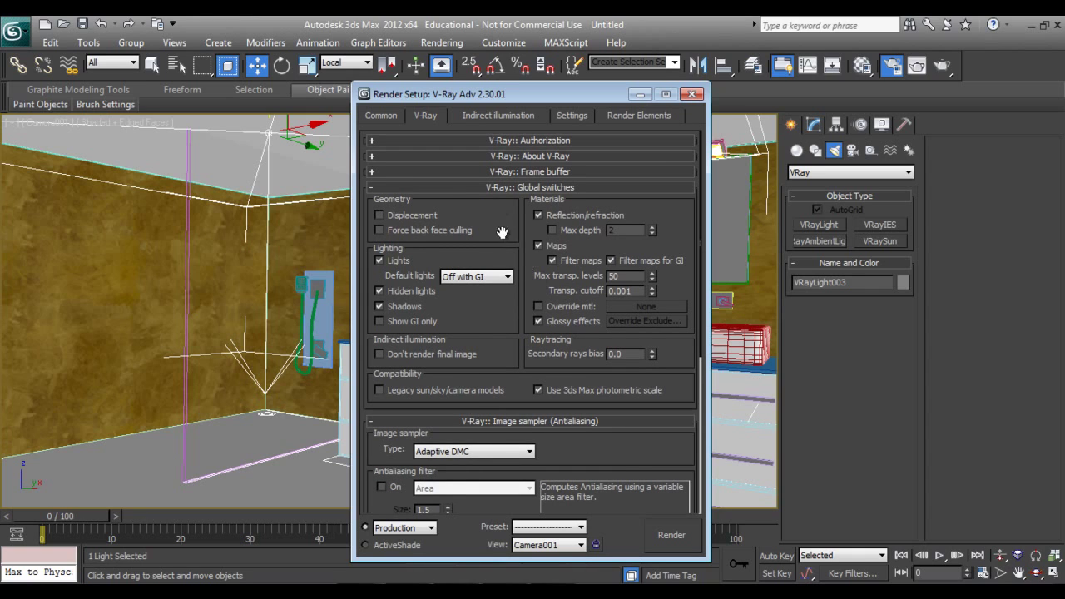
Enable indirect illumination with Light cache as the secondary bounce engine and the Low preset for the irradiance map
left_click(511, 117)
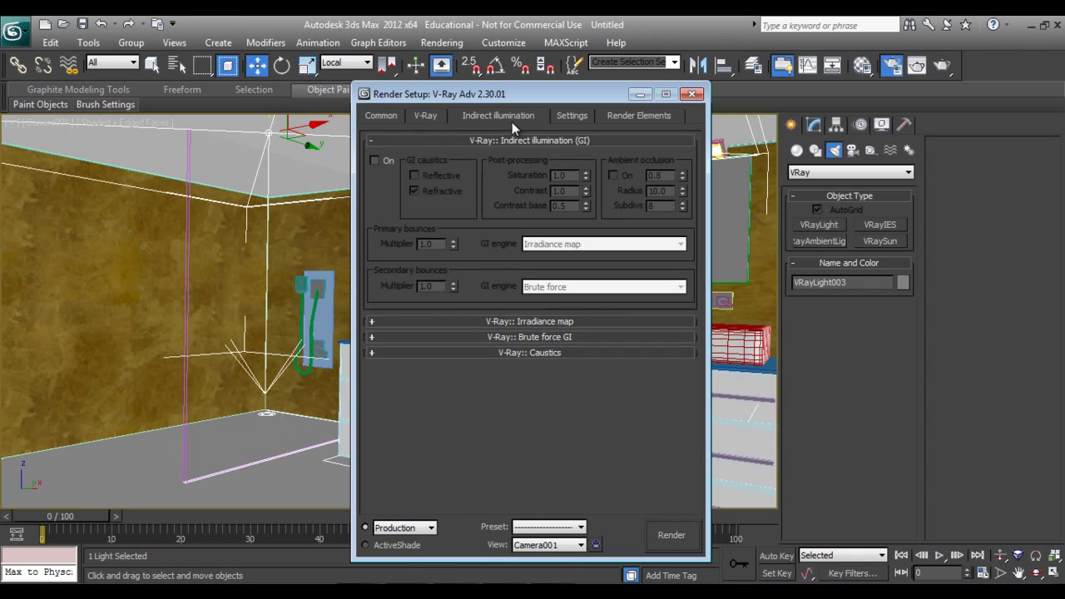
left_click(387, 161)
left_click(571, 286)
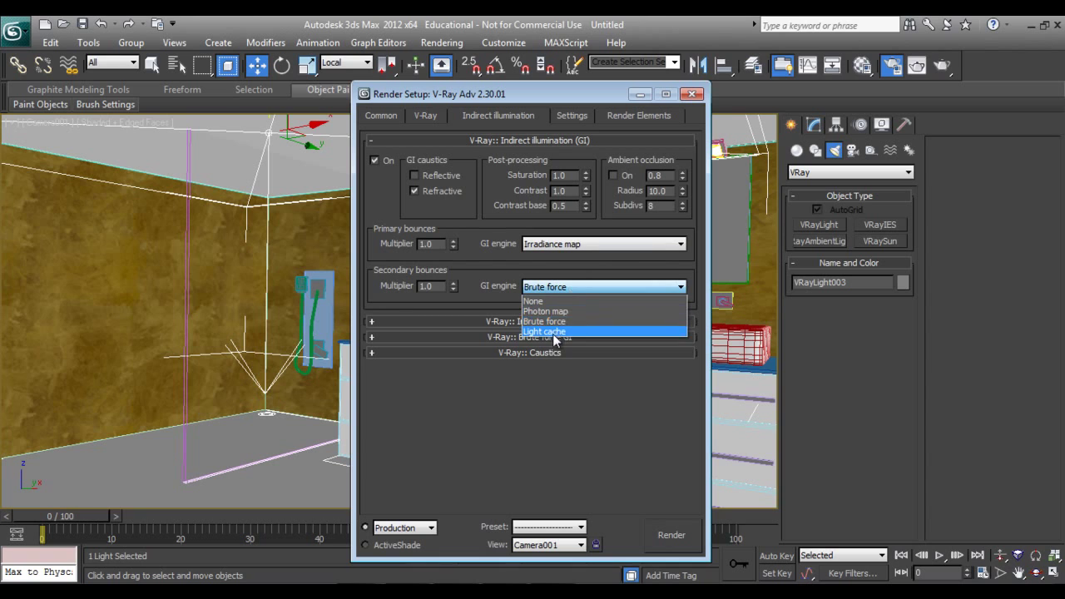
left_click(554, 333)
left_click(557, 321)
left_click(553, 169)
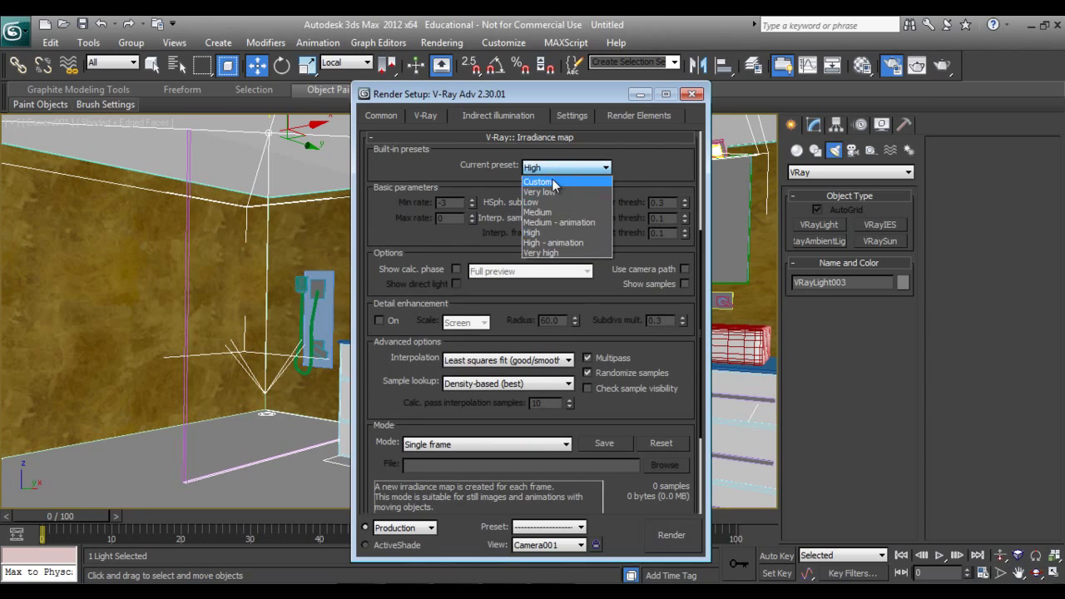
left_click(533, 201)
left_click_drag(514, 303, 531, 171)
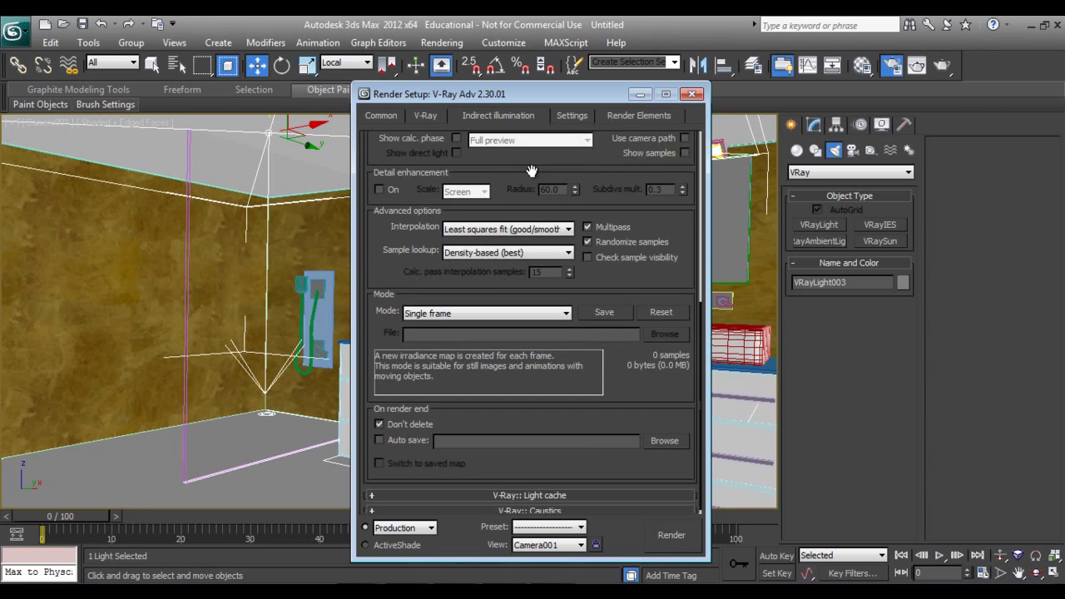
Set the light cache subdivisions to 500 and enable Show calc. phase for both the light cache and the irradiance map
left_click(487, 494)
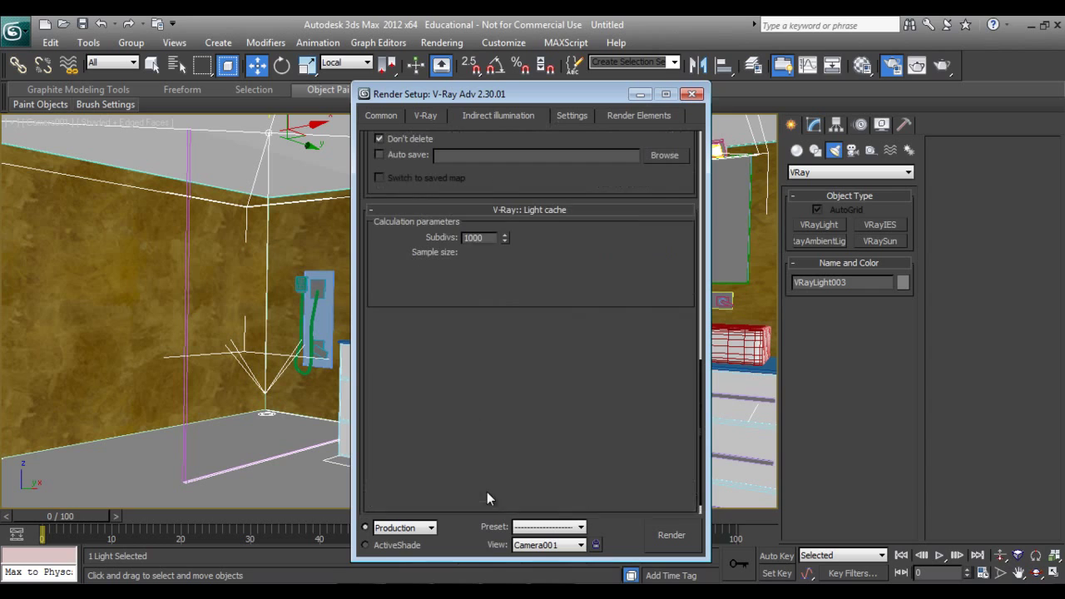
left_click_drag(491, 237, 402, 238)
type("5")
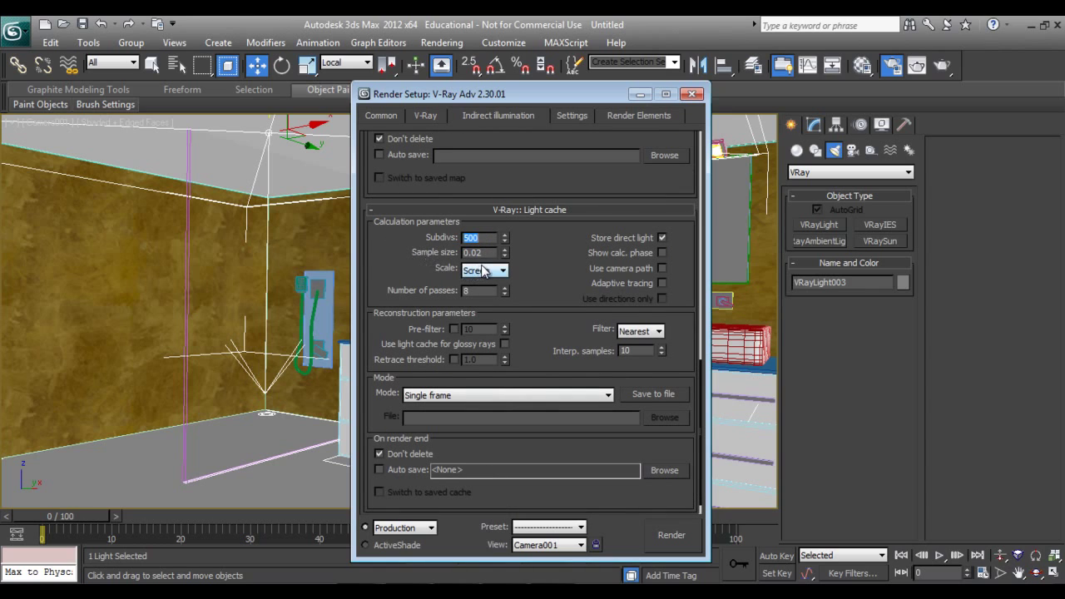
left_click_drag(489, 253, 443, 240)
scroll(661, 253, "up", 10)
scroll(660, 308, "up", 5)
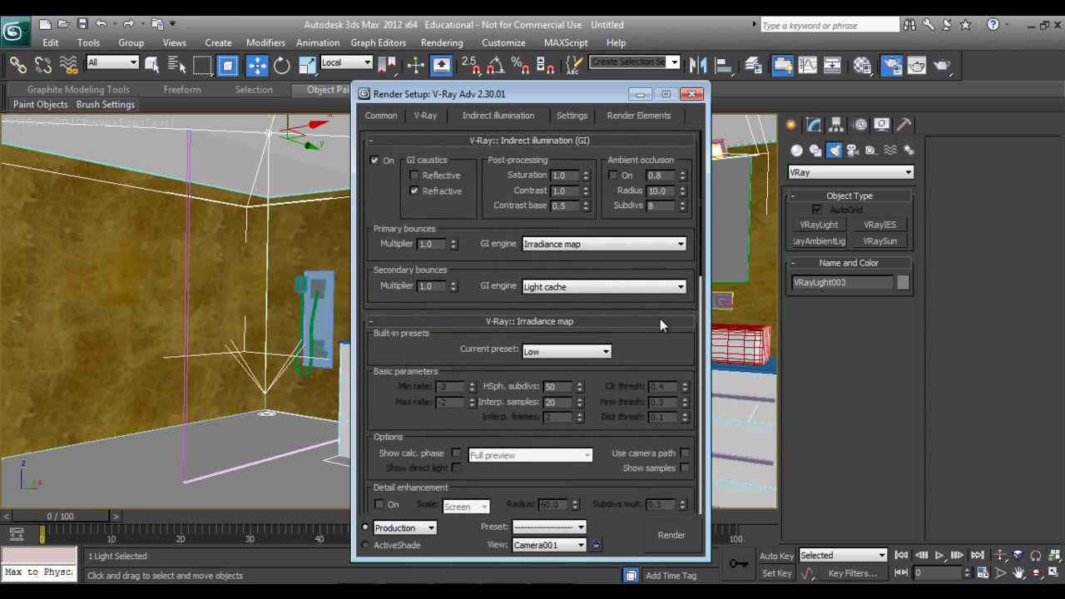
scroll(624, 250, "down", 5)
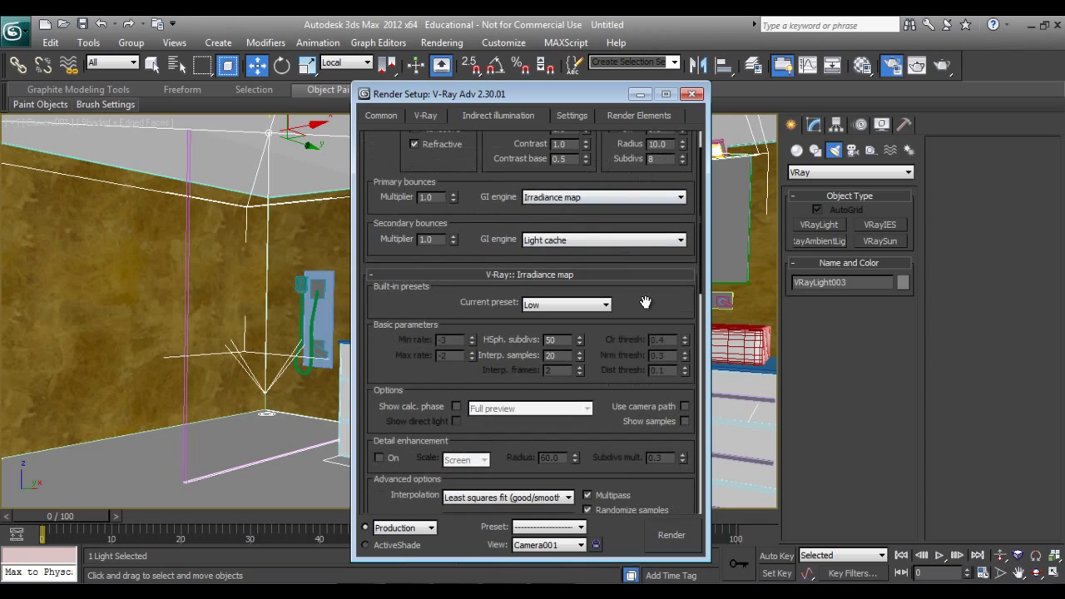
scroll(616, 362, "up", 5)
scroll(508, 283, "down", 5)
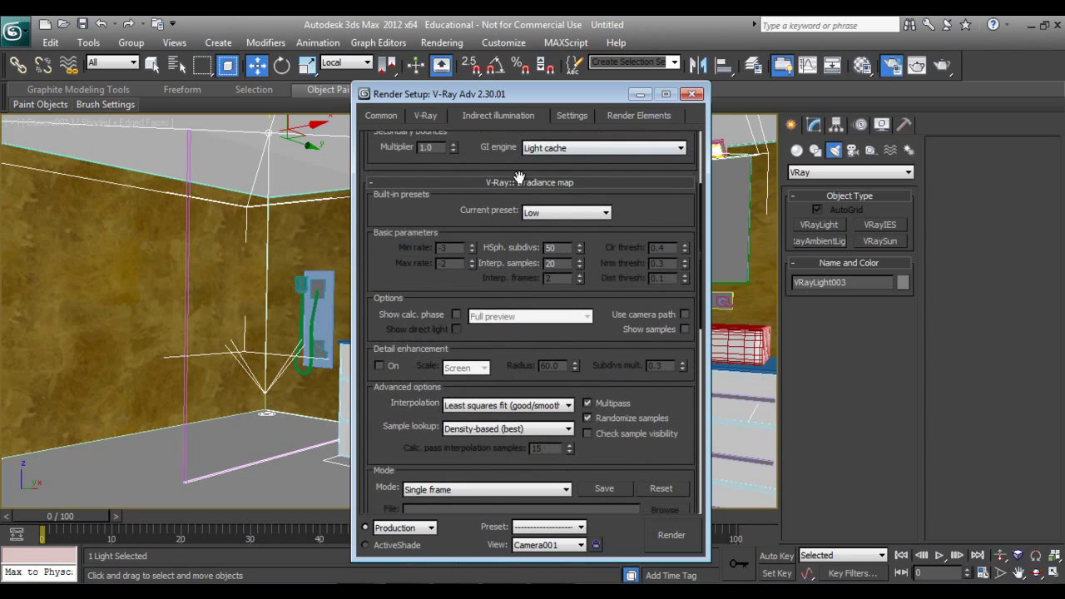
left_click(456, 314)
scroll(560, 326, "down", 10)
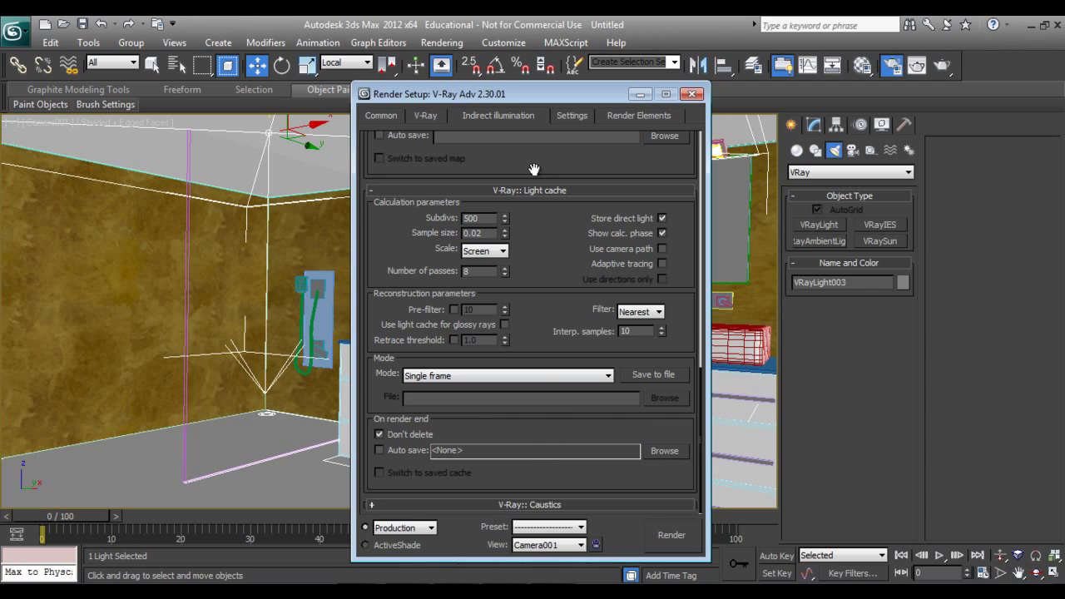
Edit the DMC sampler's noise threshold and the X size of the render region division
left_click(571, 116)
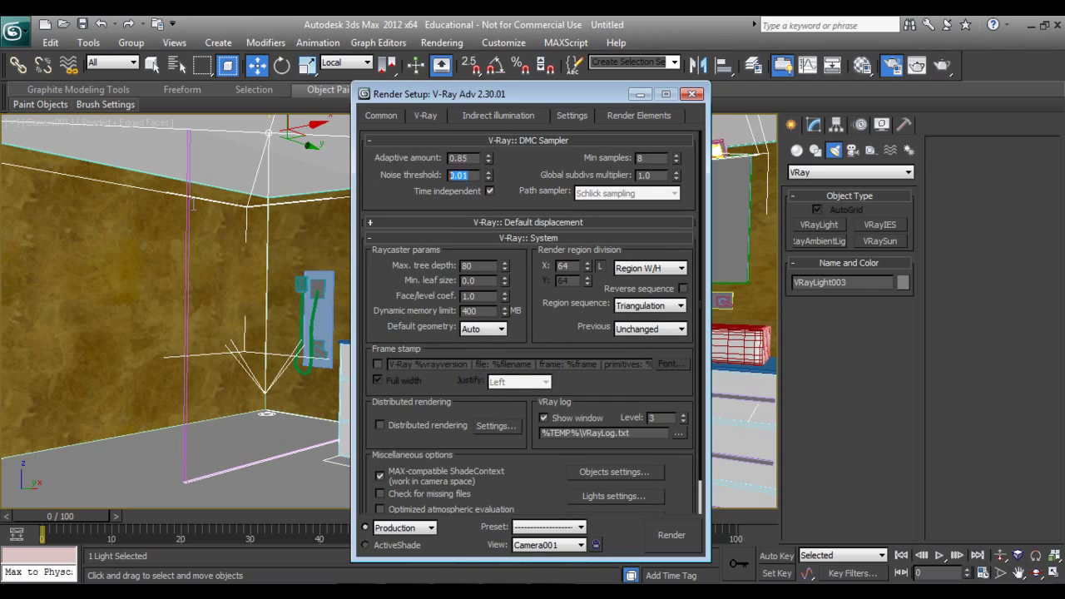
key("BackSpace")
key("Tab")
left_click_drag(573, 267, 544, 267)
Close the render setup, run a test render of the Camera001 view and cancel it
left_click(691, 94)
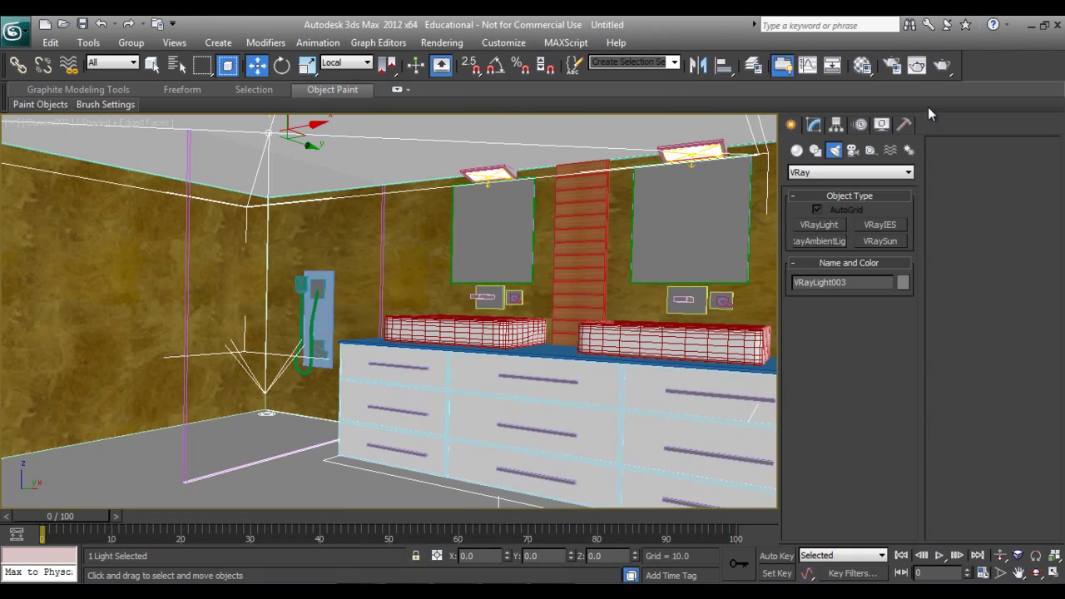
left_click(941, 64)
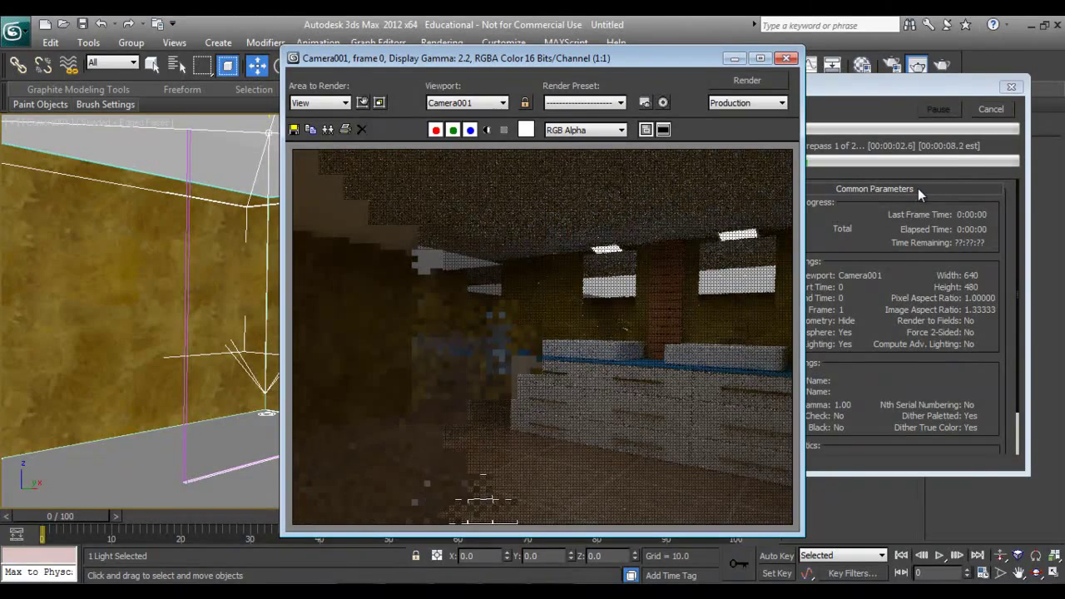
key("Escape")
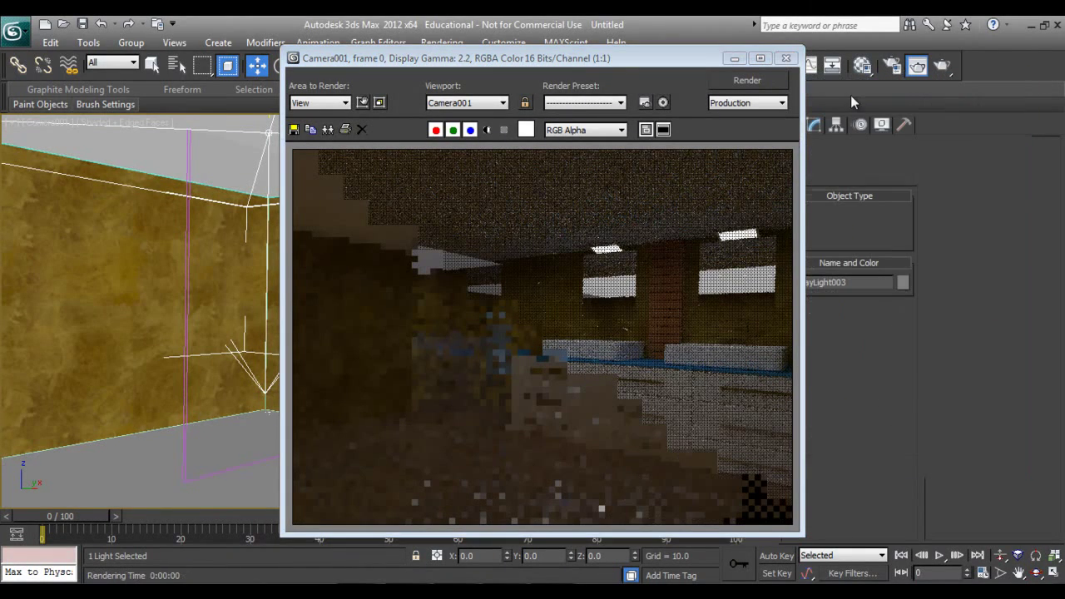
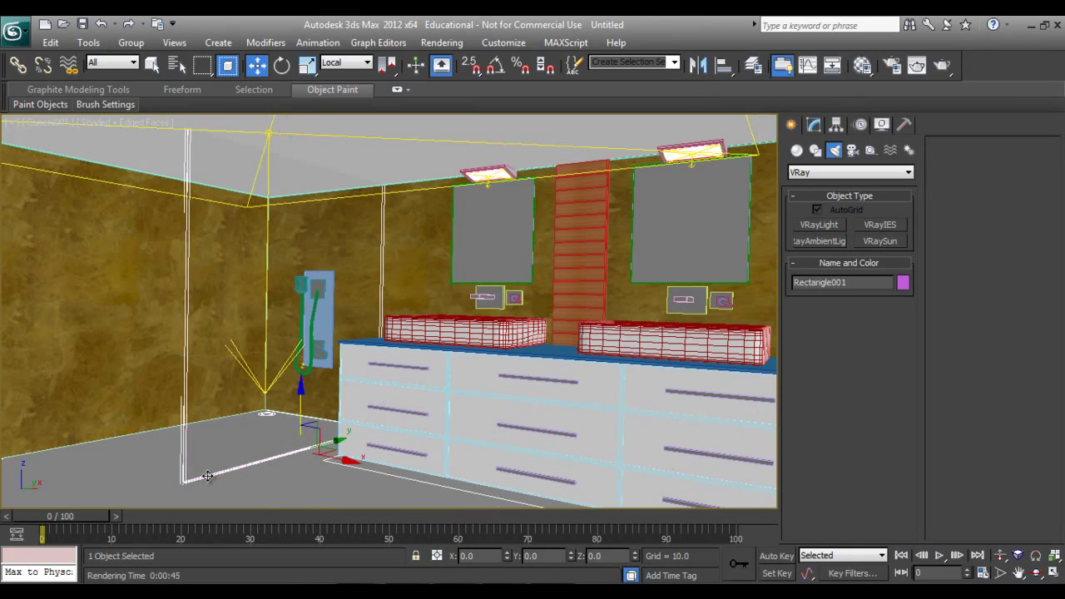
Isolate the extruded rectangular shower panel and try to add an Extrude modifier to it
left_click(796, 150)
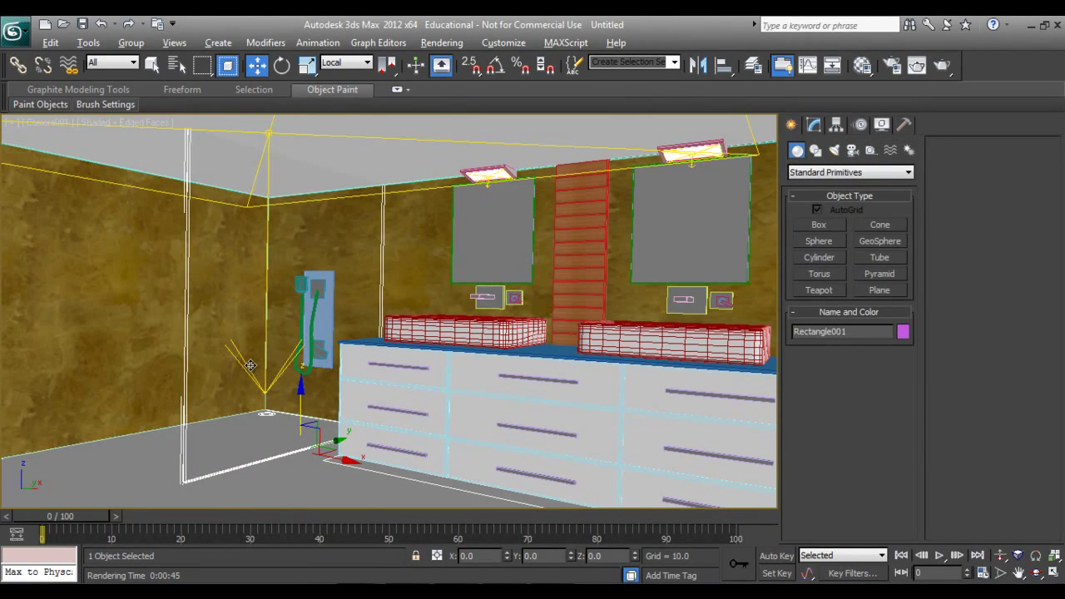
key("alt+q")
left_click(811, 126)
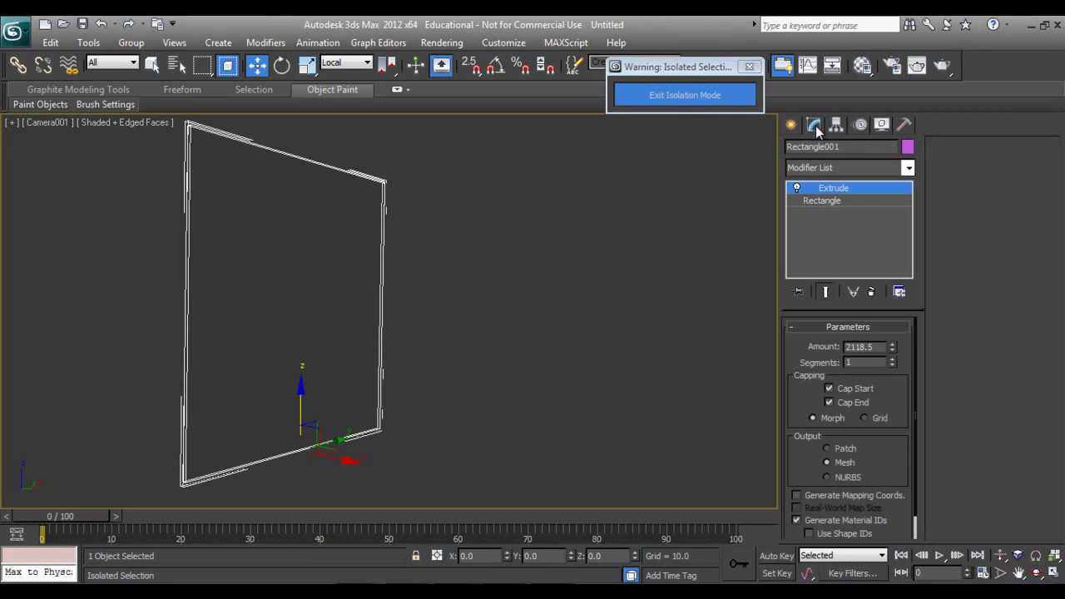
left_click(830, 166)
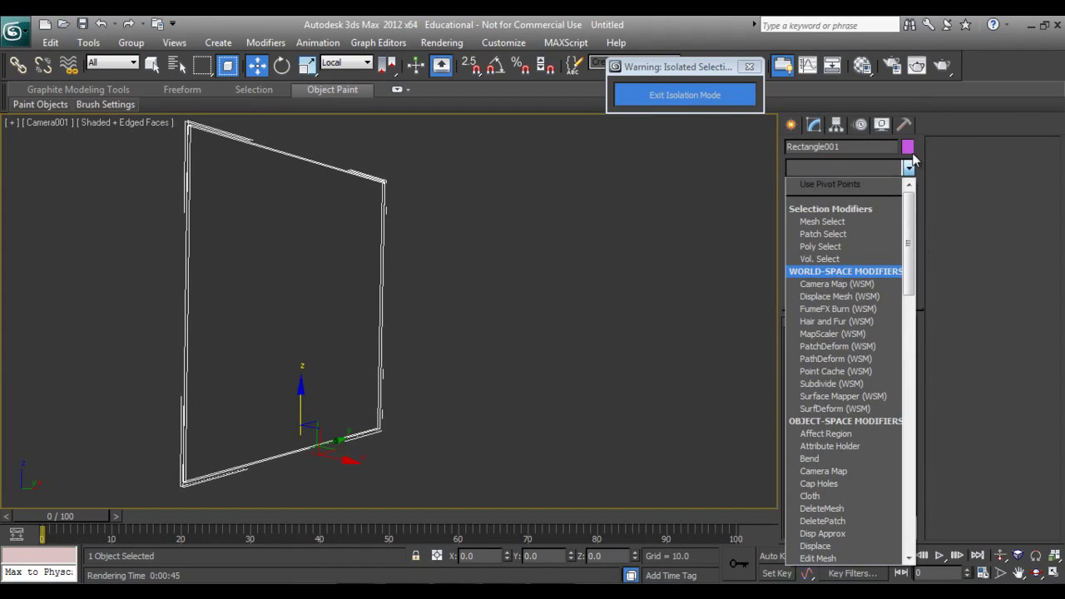
type("ex")
key("Return")
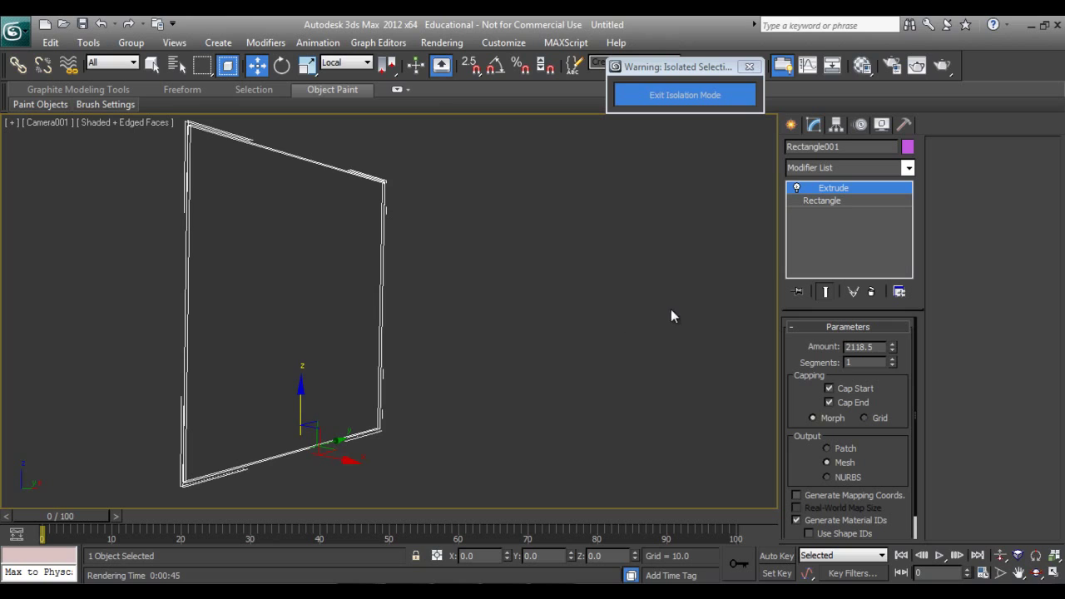
Draw a box along the panel's bottom edge in the top view, about 1992 long, 39 wide and 24 high
key("t")
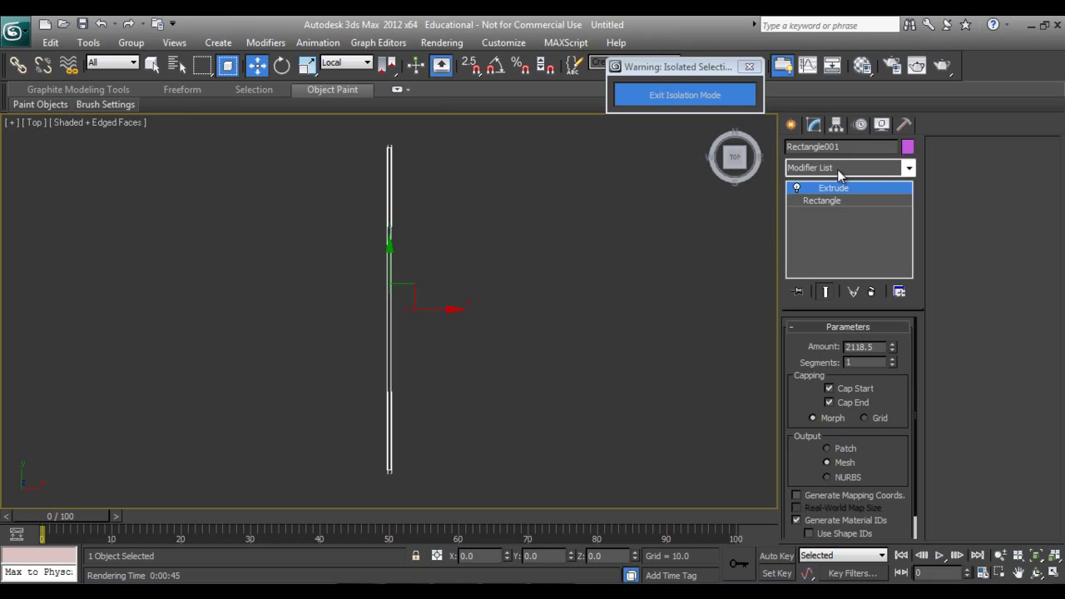
left_click(791, 124)
left_click(818, 225)
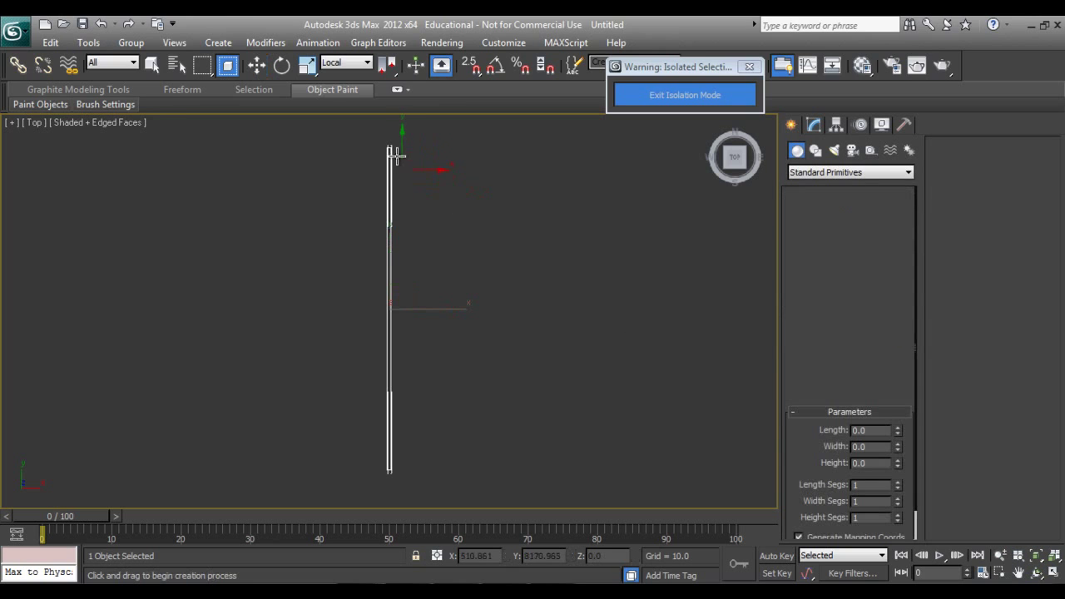
left_click_drag(385, 146, 391, 467)
key("p")
middle_click_drag(403, 470, 541, 313, "alt")
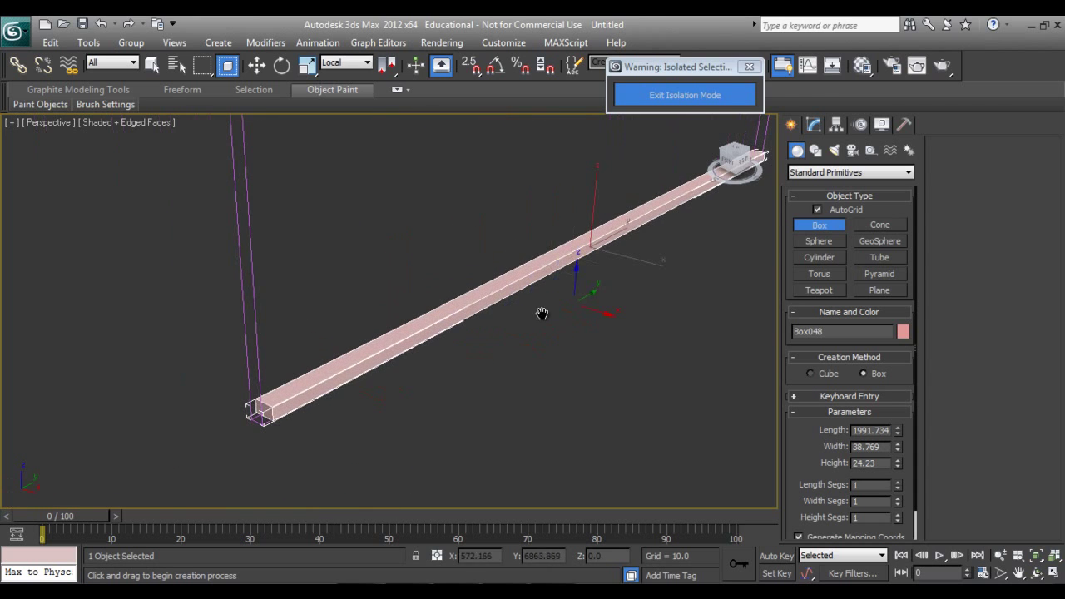
Reduce the width of the box along the shower panel's bottom edge to about 21.7
left_click(814, 124)
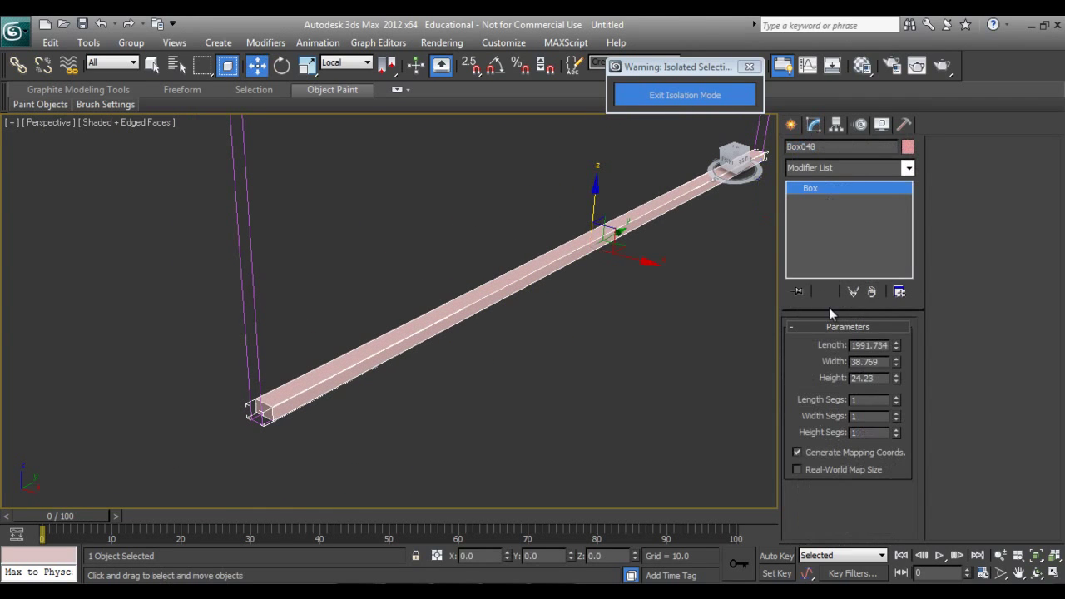
left_click_drag(899, 364, 898, 395)
middle_click_drag(439, 378, 375, 357, "alt")
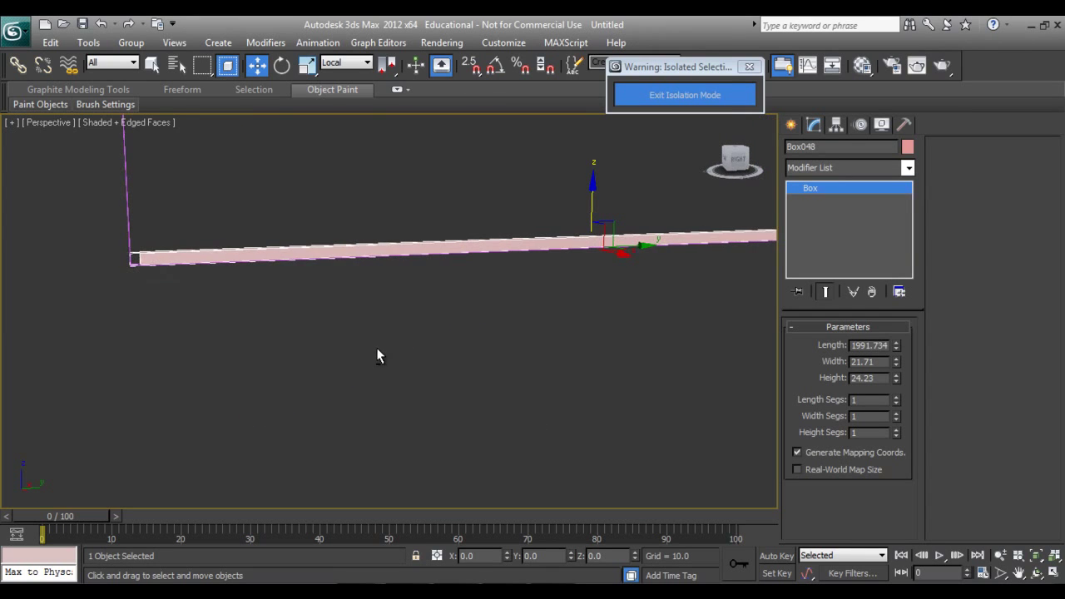
Add an Edit Poly modifier to the bottom bar and move its near end vertices about 23 outward along Y, past the panel's corner
left_click(835, 166)
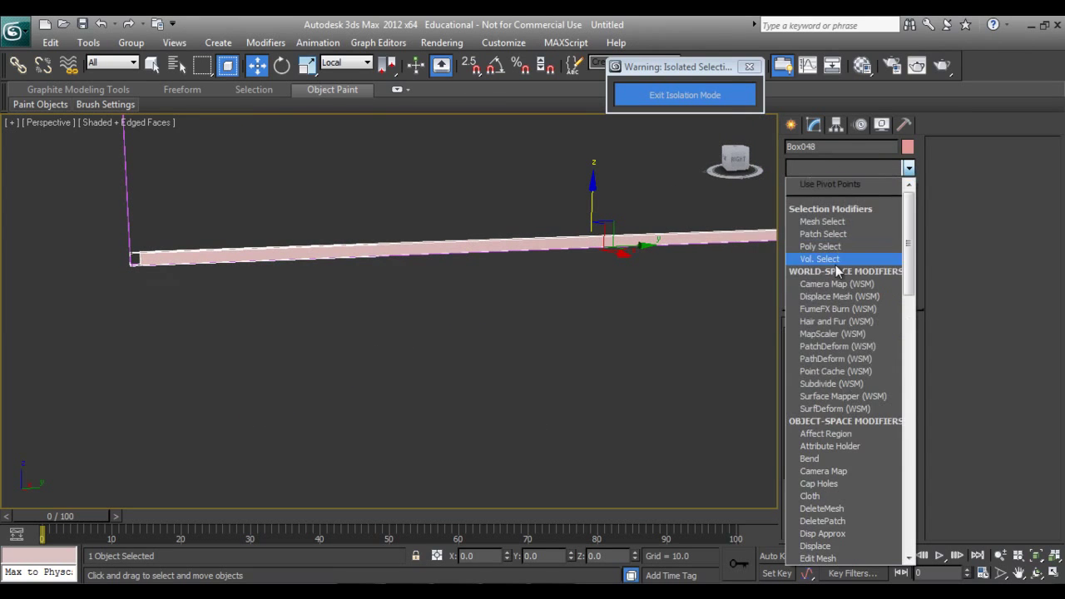
key("e")
key("e")
key("e")
key("e")
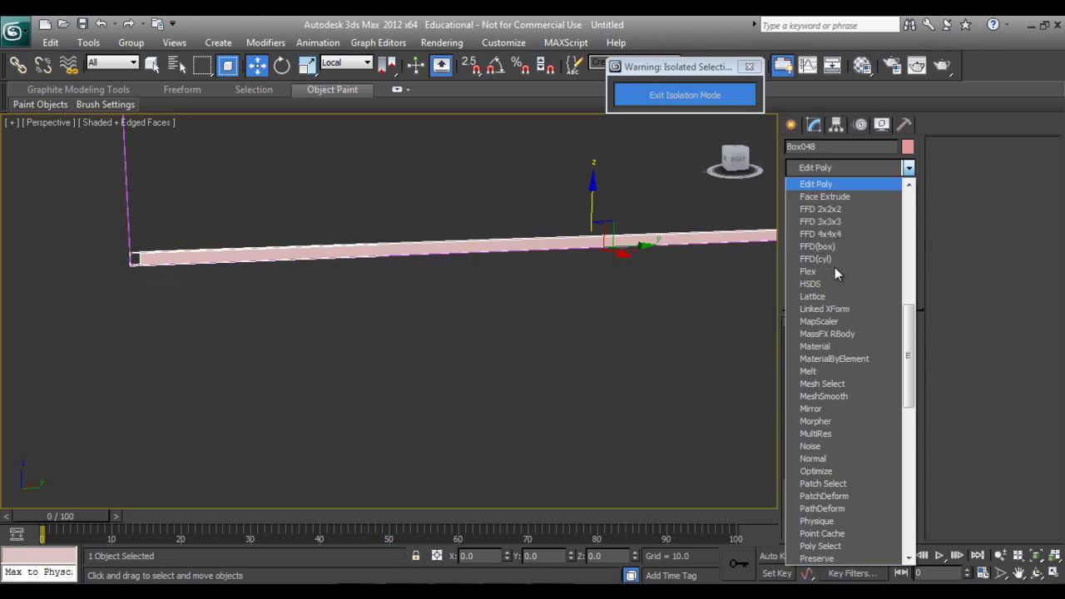
key("Return")
left_click(951, 164)
left_click_drag(100, 209, 176, 260)
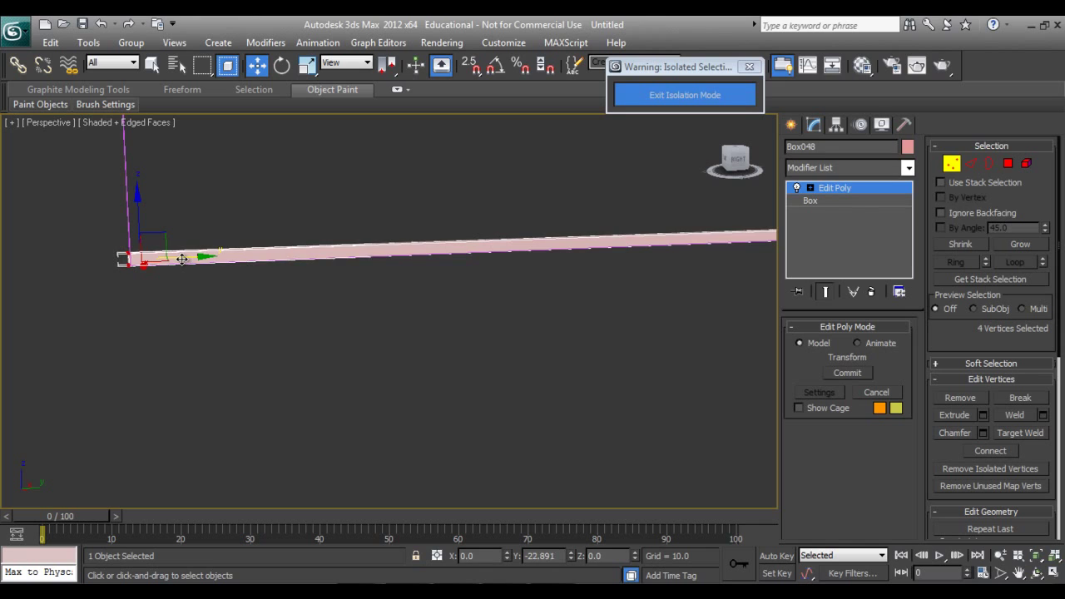
Clone the bottom bar upward onto the panel's top edge as one instance
left_click(790, 124)
scroll(433, 266, "down", 5)
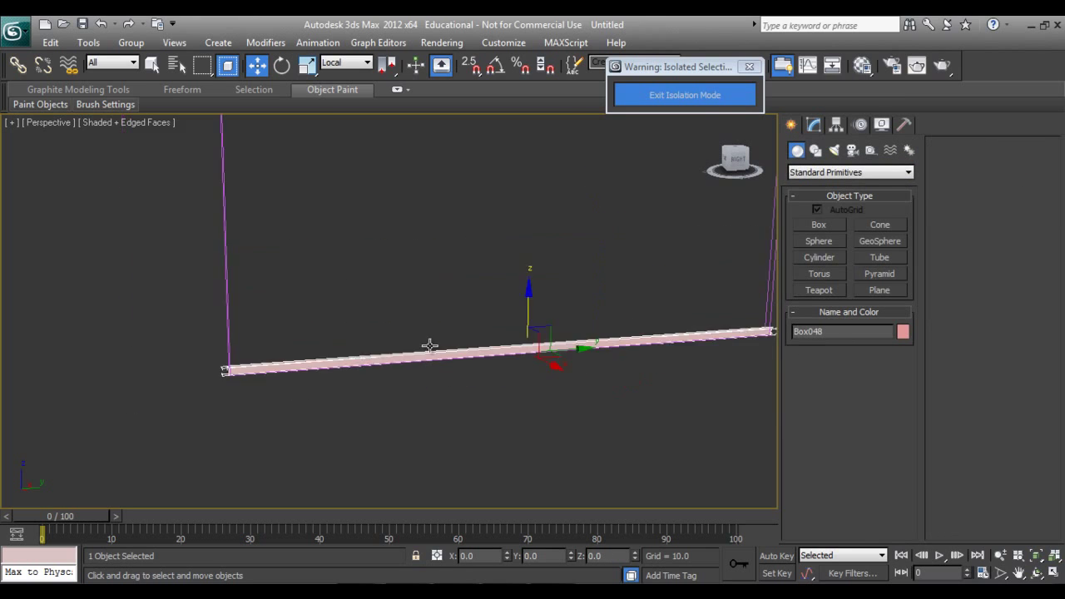
middle_click_drag(483, 291, 485, 349)
scroll(485, 349, "up", 4)
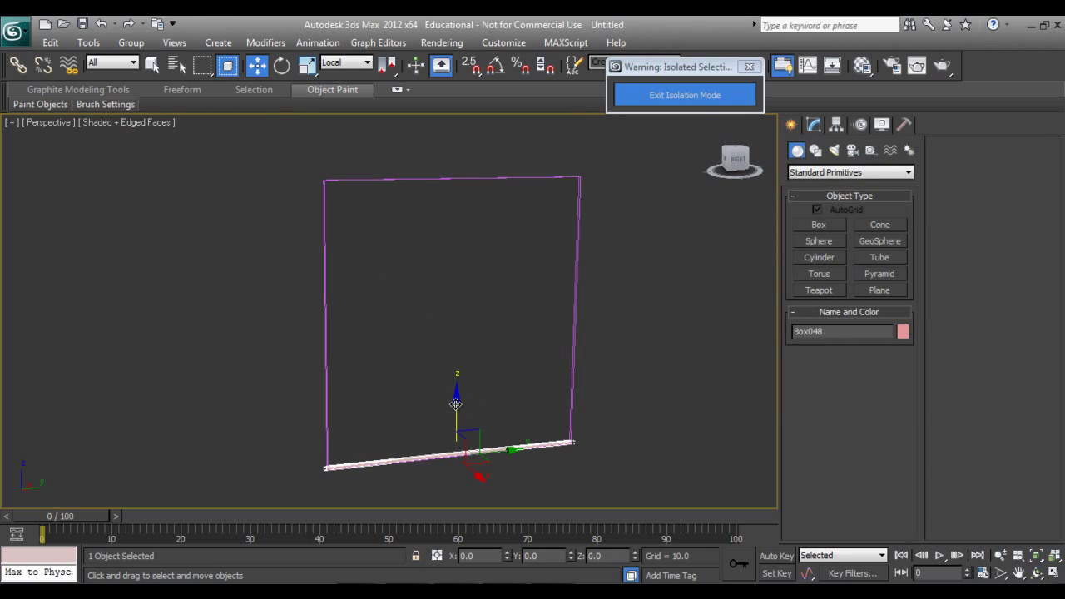
left_click_drag(454, 403, 426, 130, "shift")
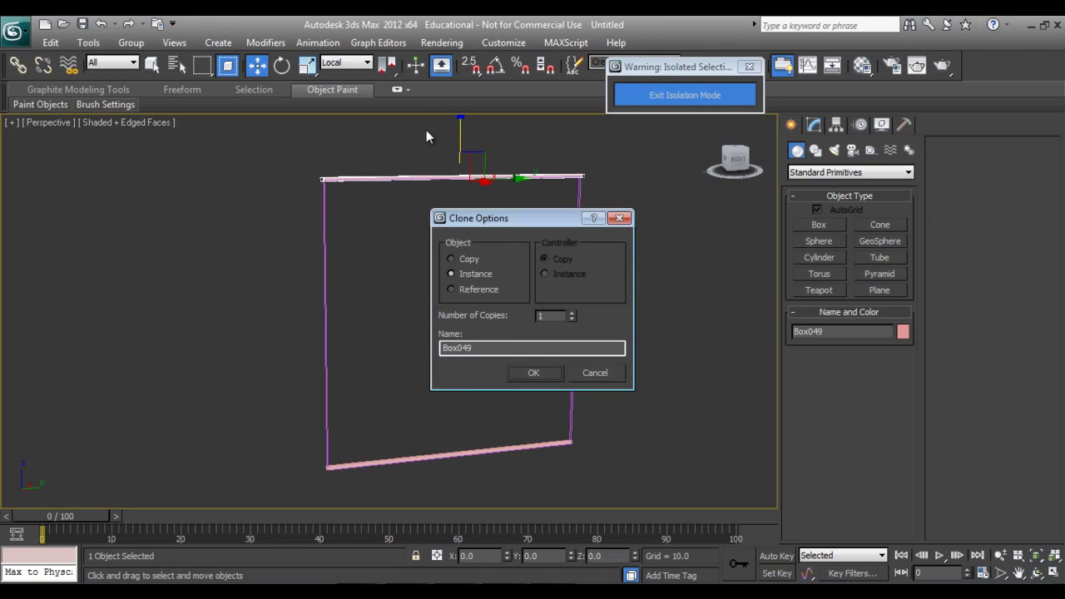
left_click(536, 373)
Find the Steel material among the existing materials and assign it to the panel's top bar
key("m")
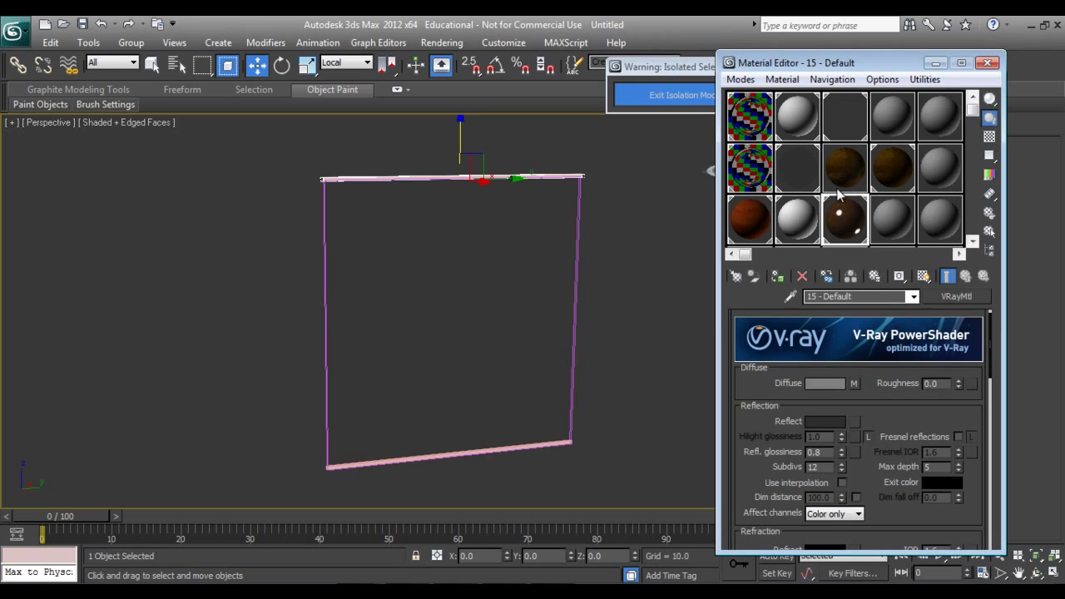
left_click(753, 177)
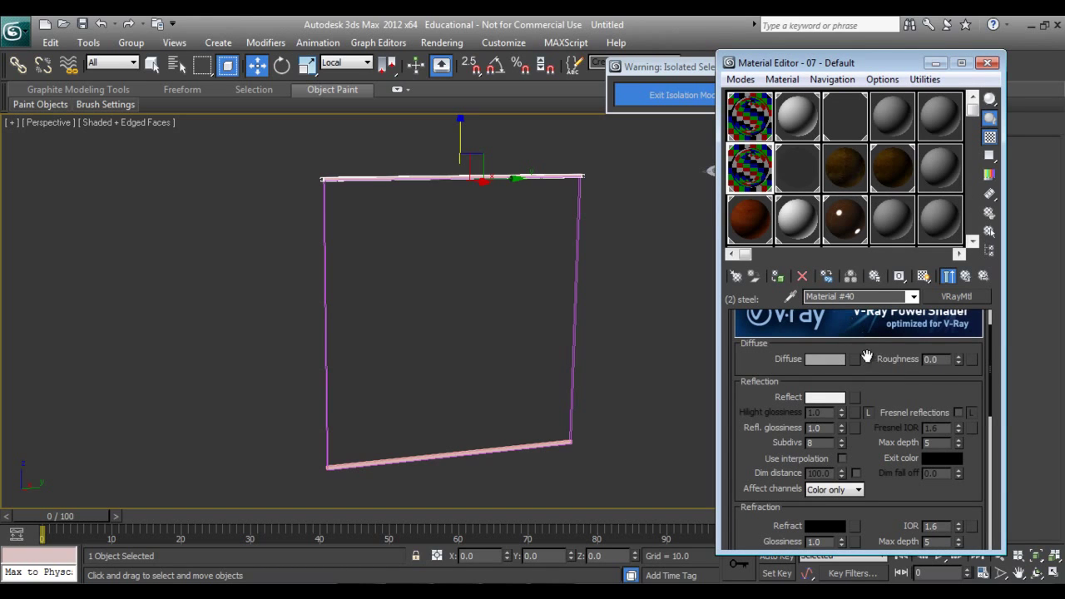
left_click(751, 130)
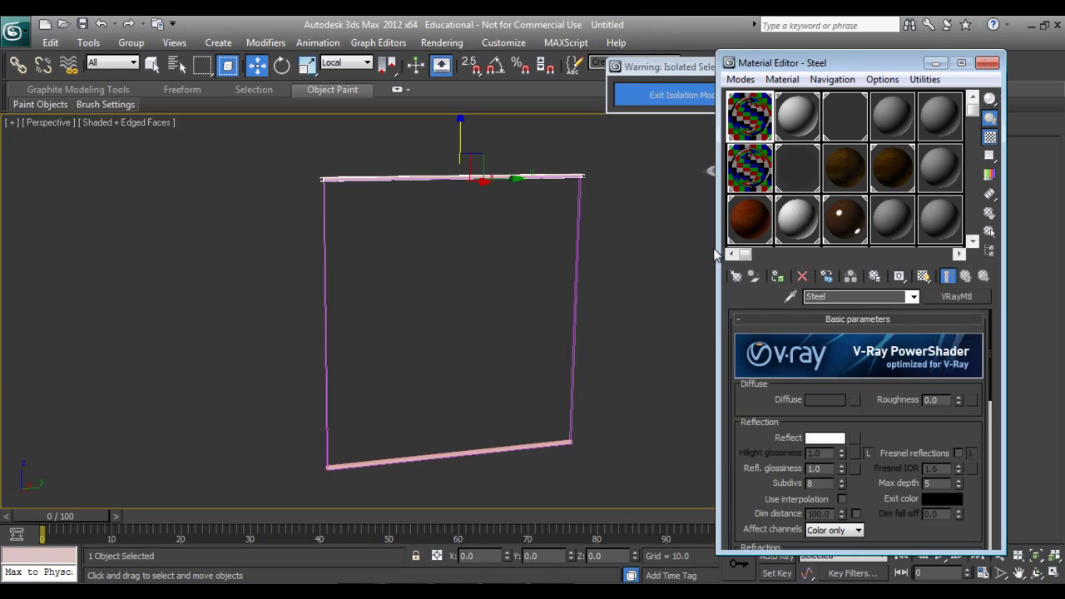
left_click(777, 275)
Assign the Steel material to the panel's bottom bar as well and clear the selection
left_click(550, 443)
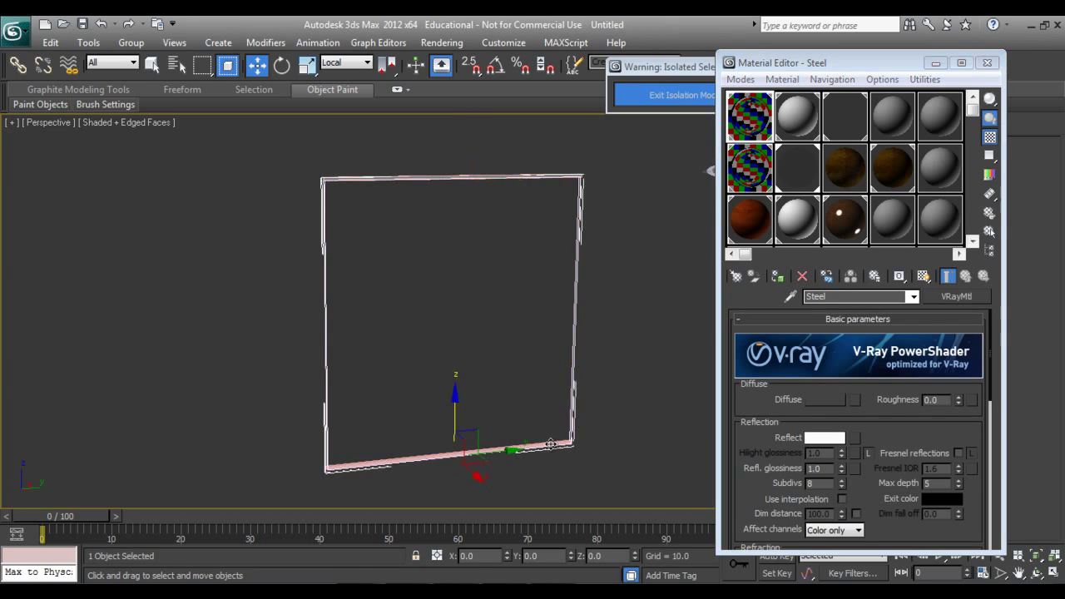
left_click(552, 453)
left_click(549, 444)
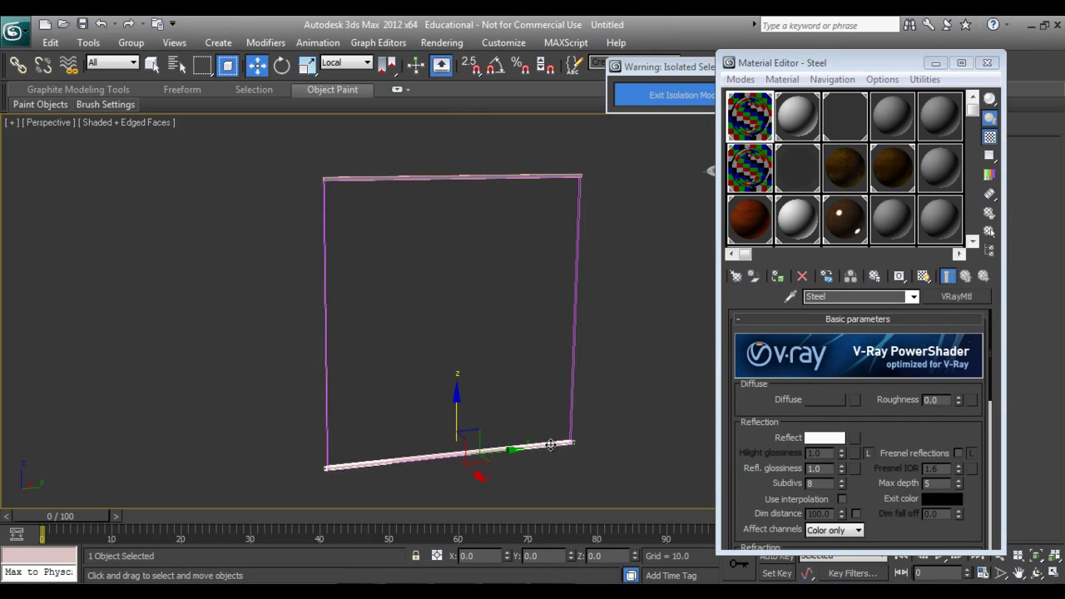
left_click(777, 275)
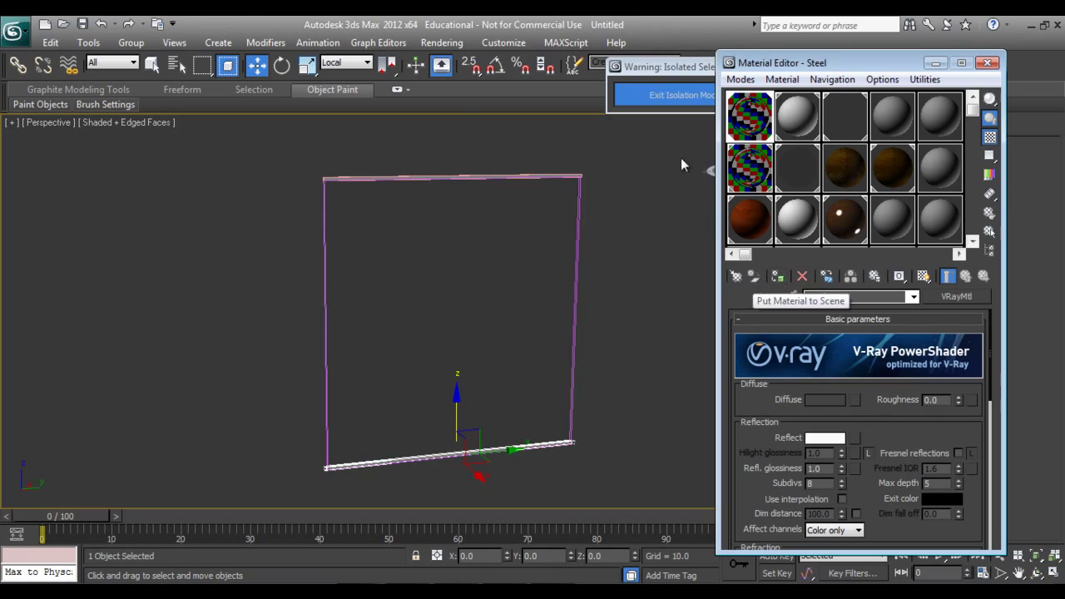
left_click(637, 291)
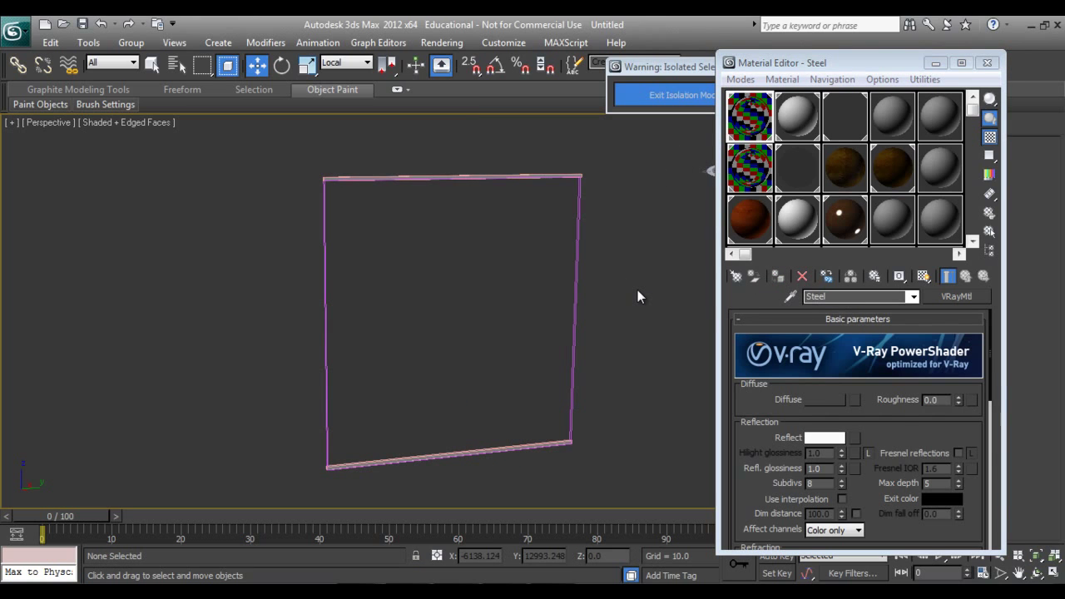
Exit isolation mode and select the vanity countertop, moving the material editor out of the way
left_click(638, 93)
left_click(551, 353)
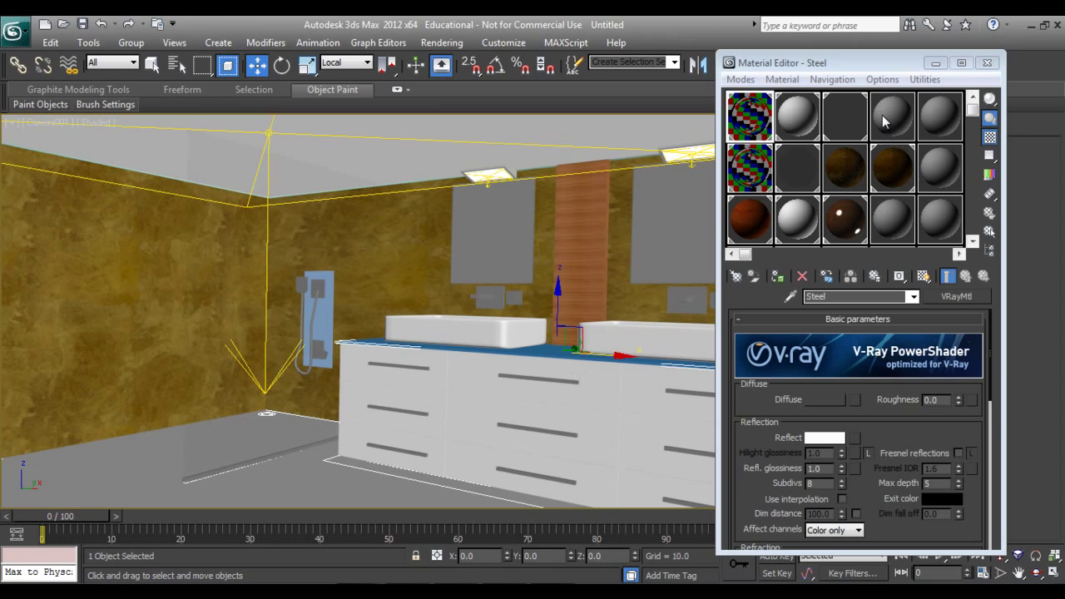
left_click_drag(861, 71, 890, 142)
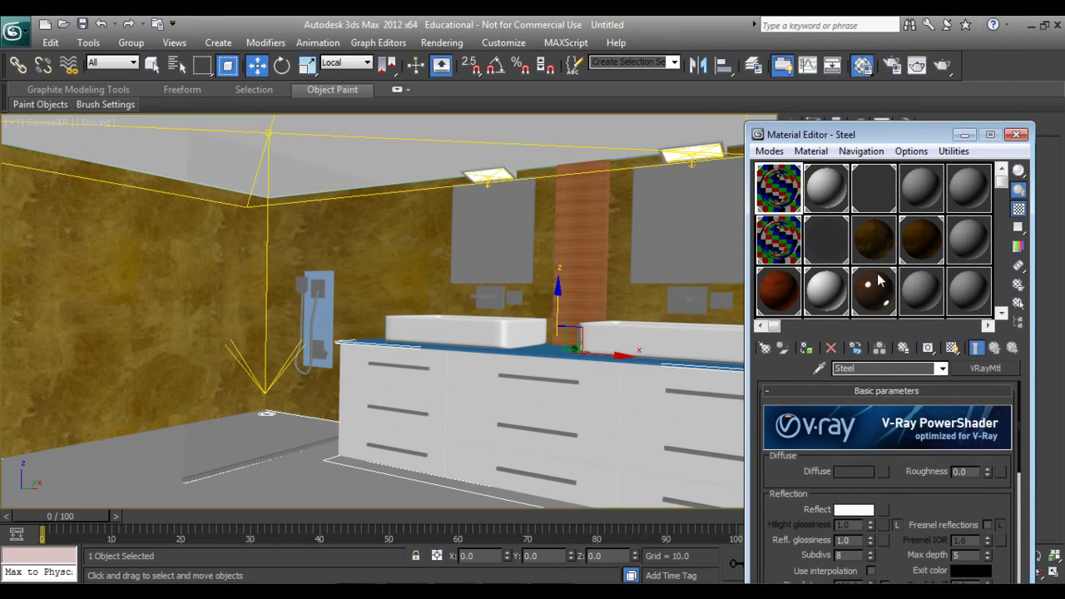
Compare the two brown marble materials and assign 10 - Default to the vanity countertop
left_click(871, 246)
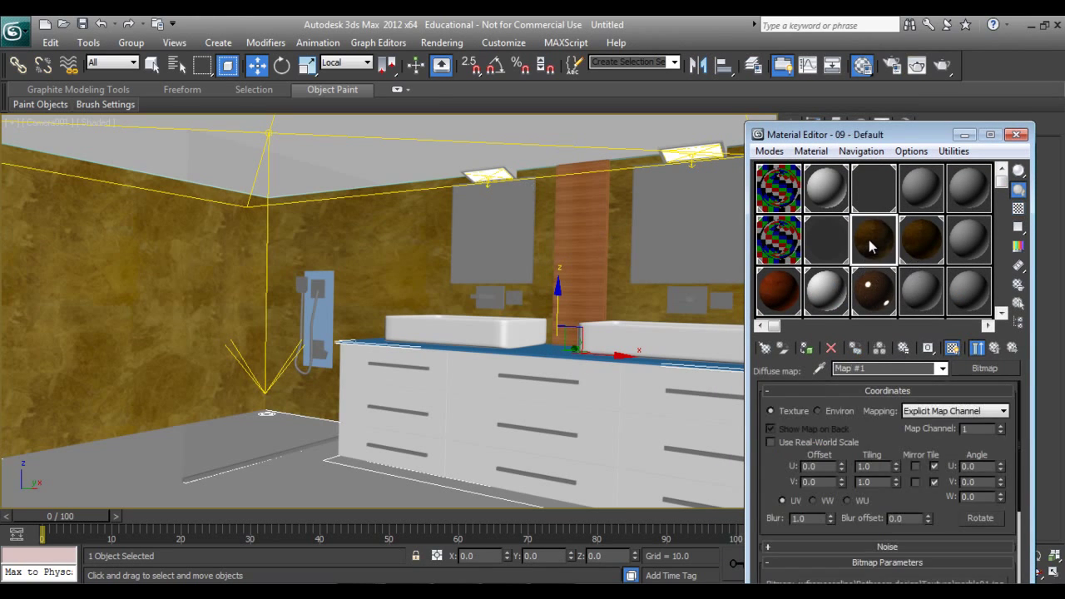
left_click(994, 349)
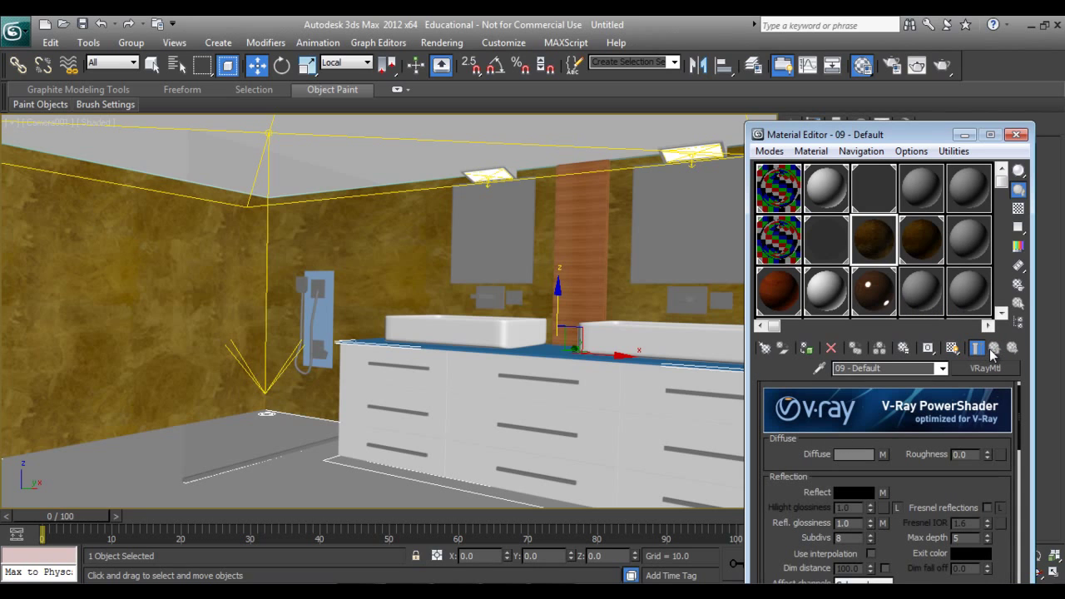
double_click(929, 247)
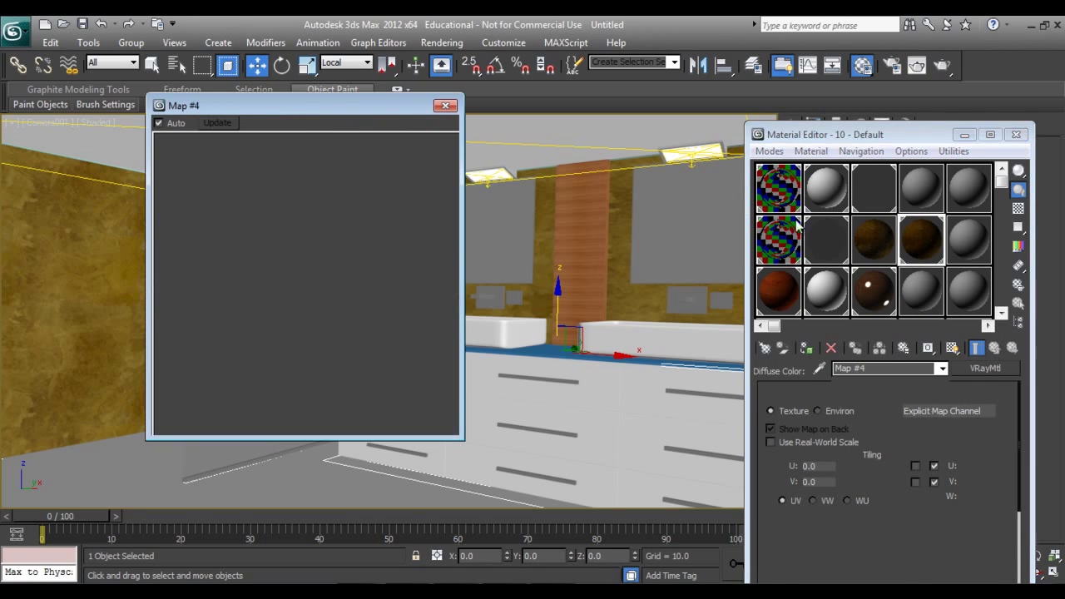
left_click(442, 109)
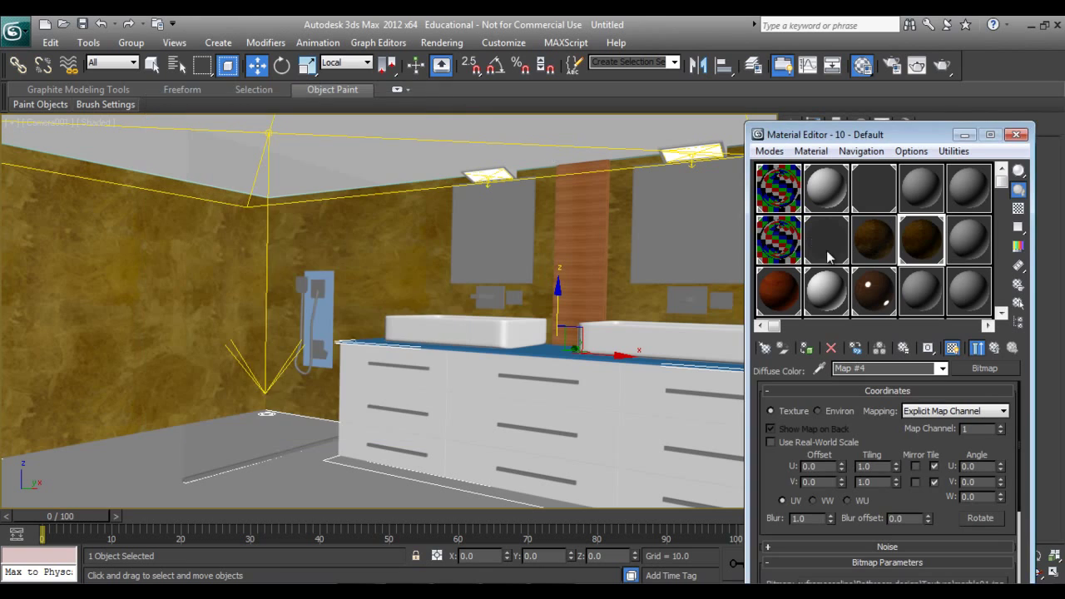
double_click(865, 248)
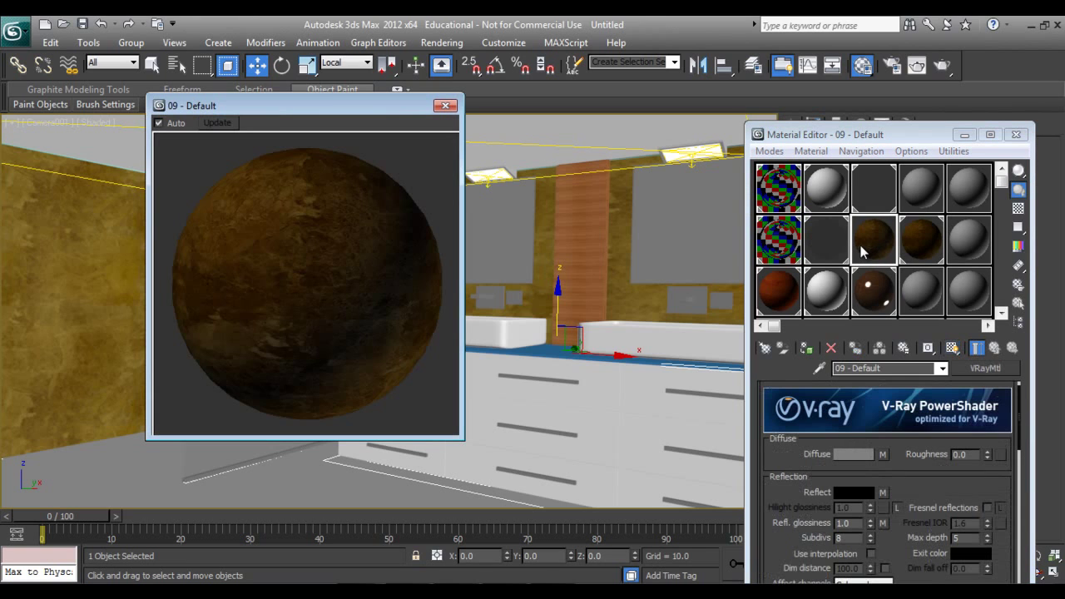
left_click(445, 106)
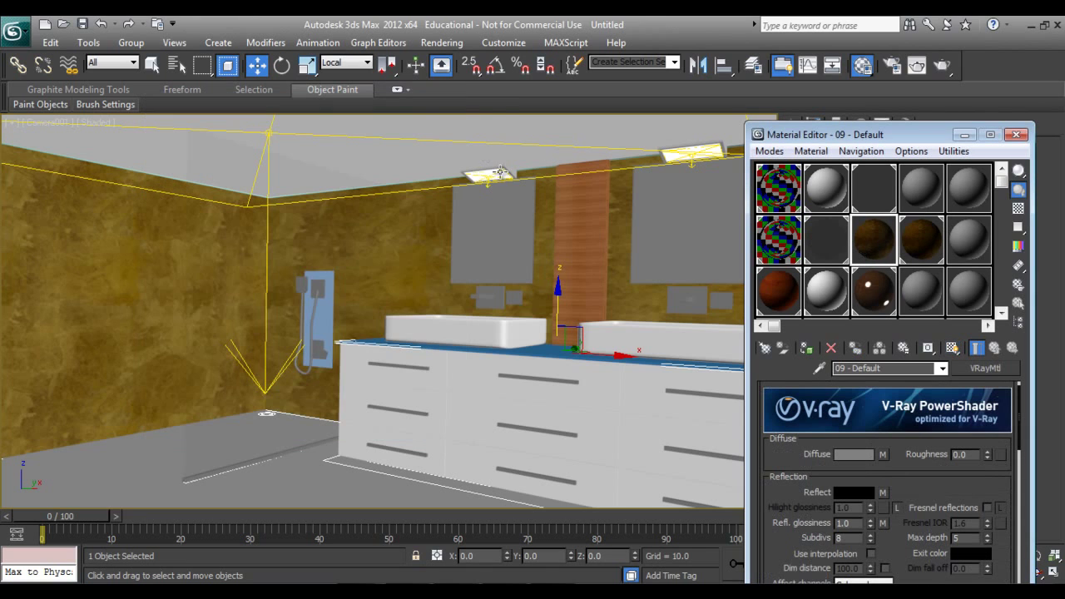
left_click(915, 247)
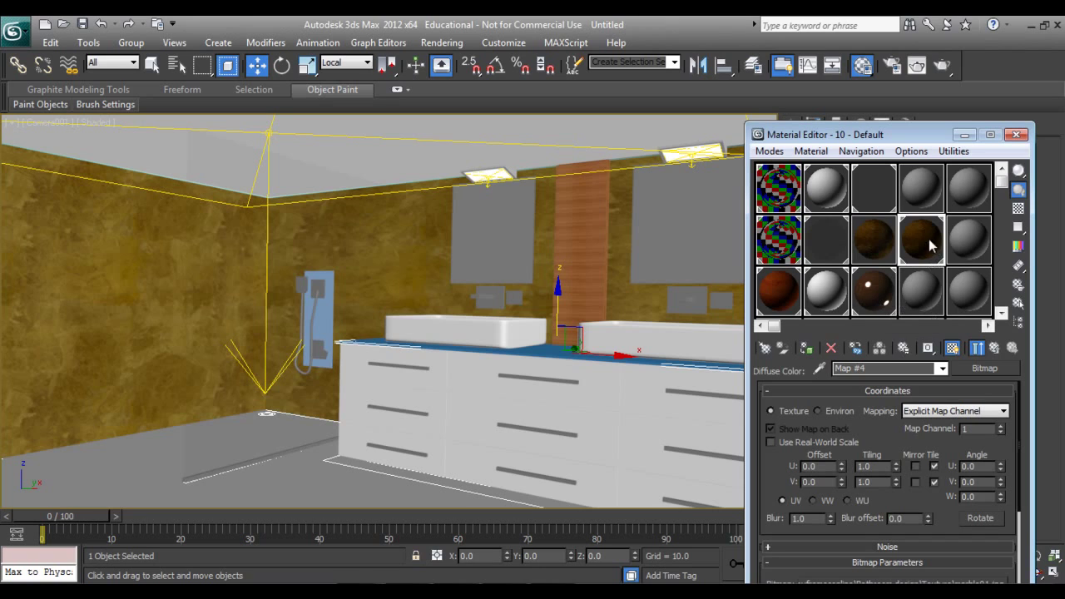
left_click(806, 347)
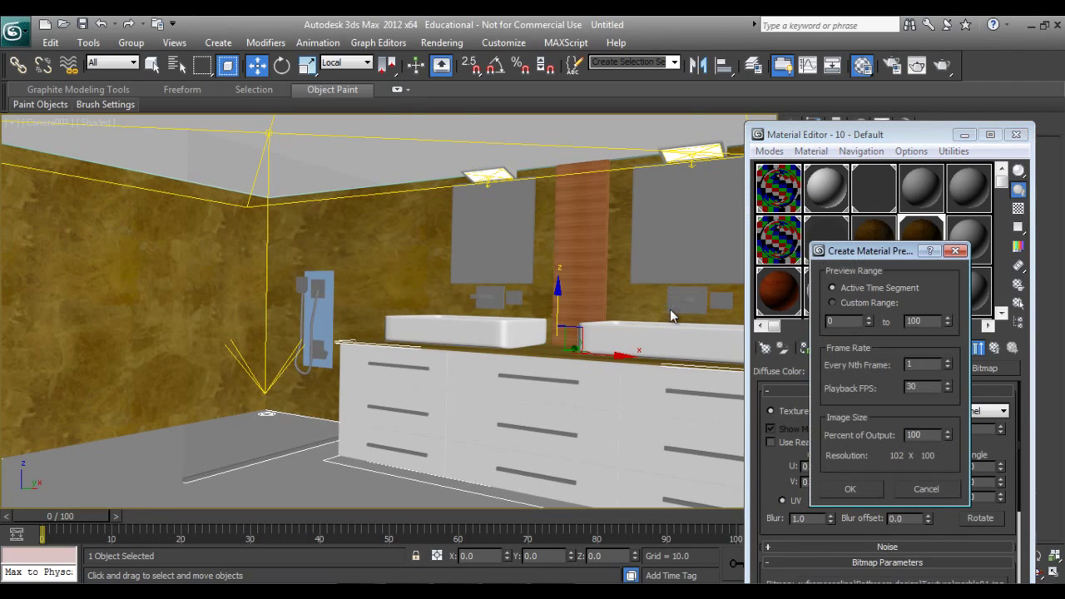
left_click(955, 251)
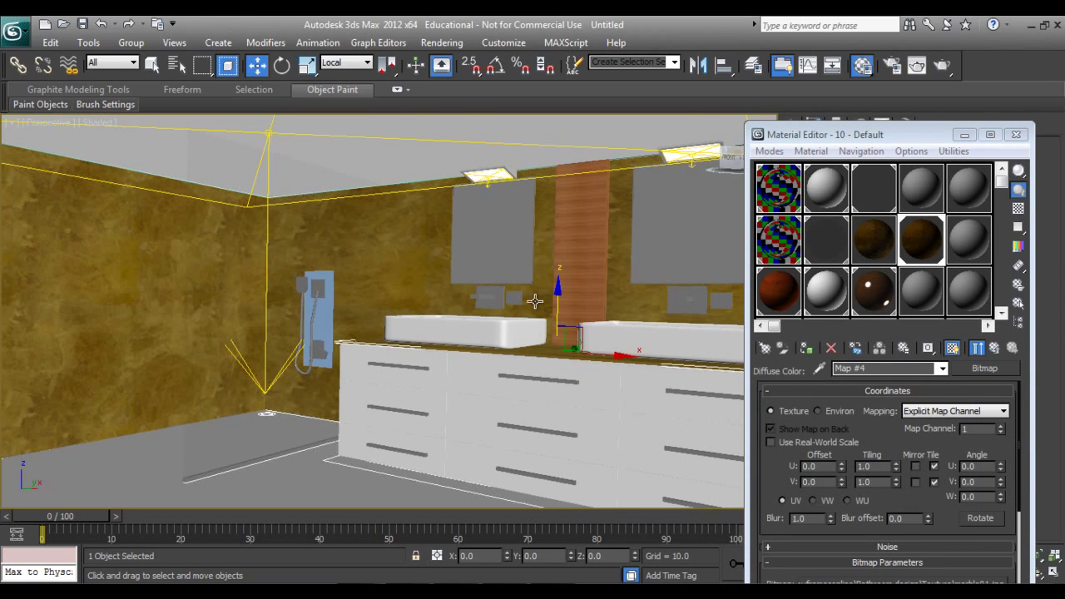
Close the material editor and add a UVW Map modifier to the countertop, working in the perspective view
key("p")
scroll(438, 359, "up", 10)
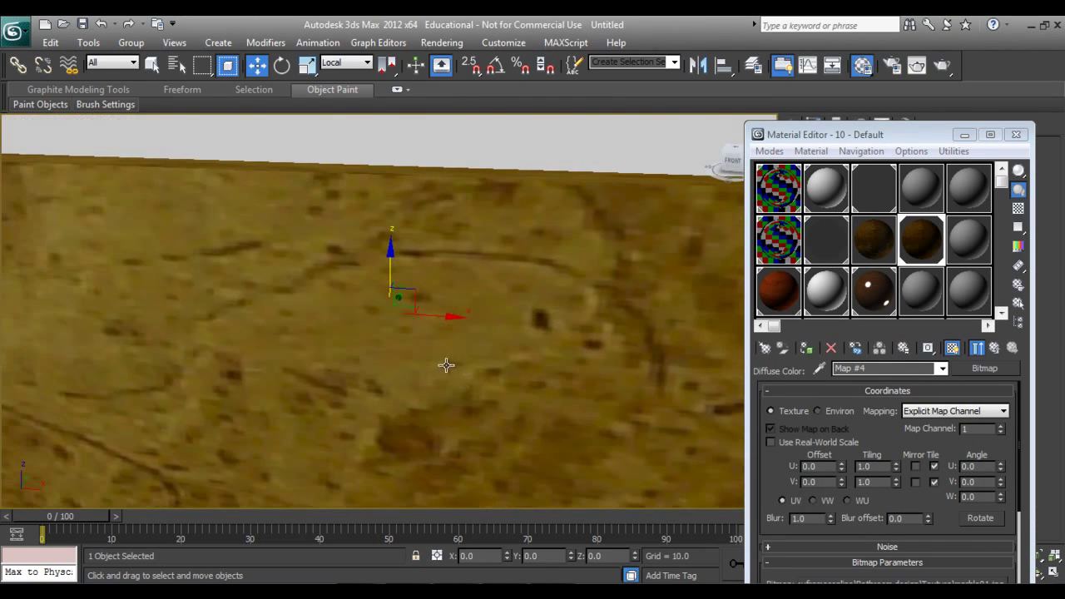
scroll(442, 344, "down", 10)
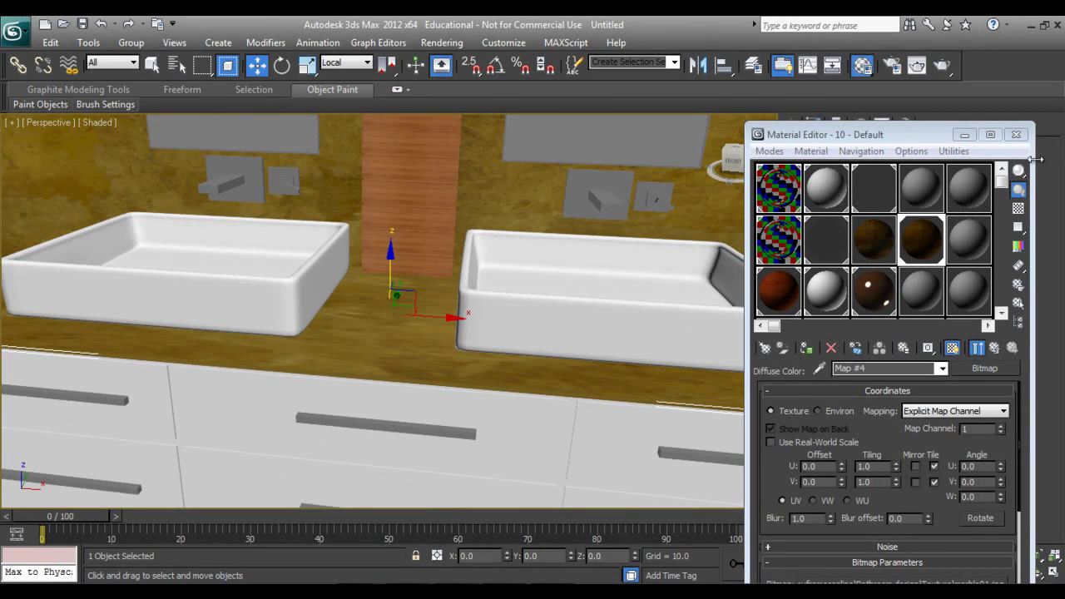
left_click(1016, 134)
left_click(815, 124)
left_click(832, 166)
key("u")
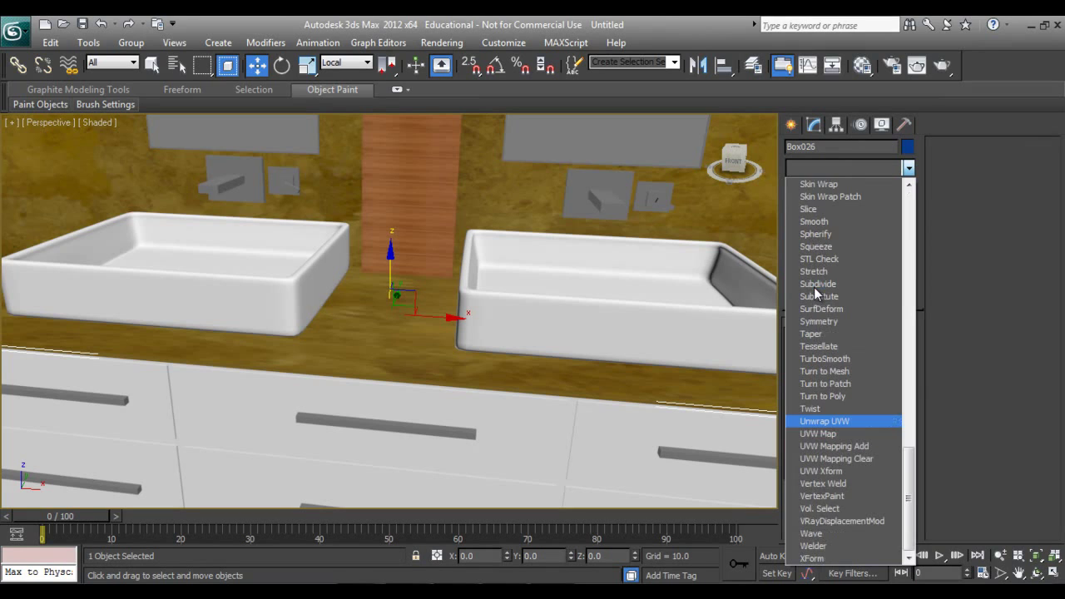
key("u")
key("Return")
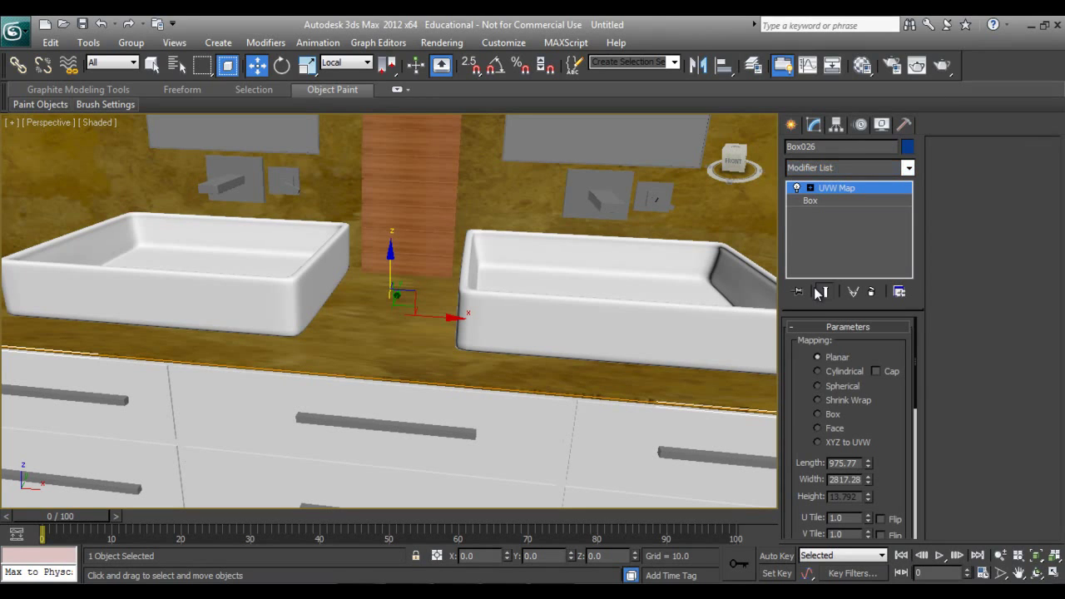
Set the countertop's UVW mapping to Box and reduce the mapping width to about 620
left_click(831, 414)
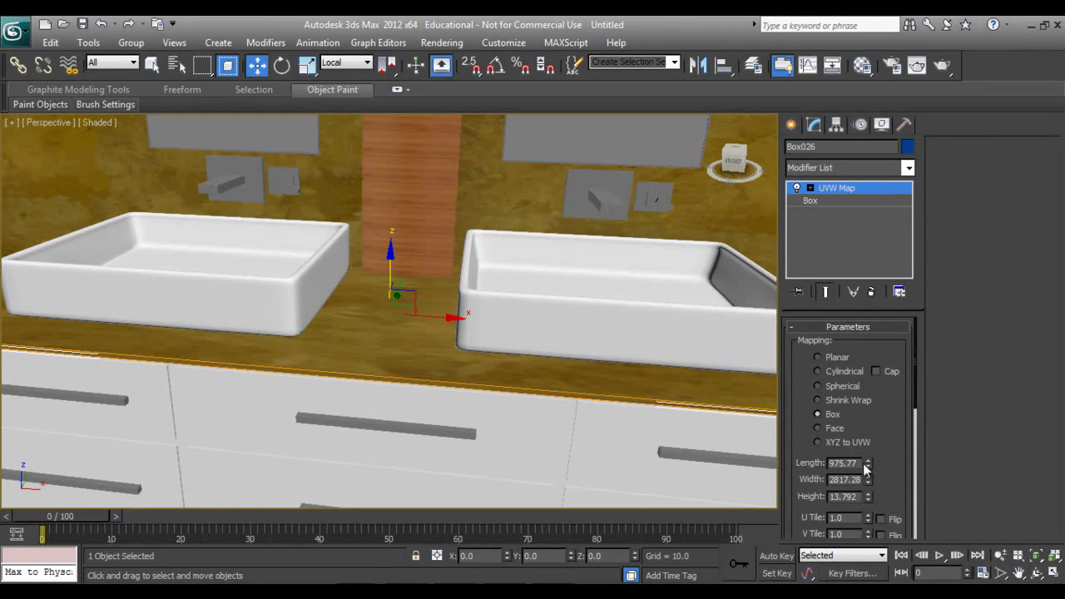
left_click_drag(869, 486, 870, 524)
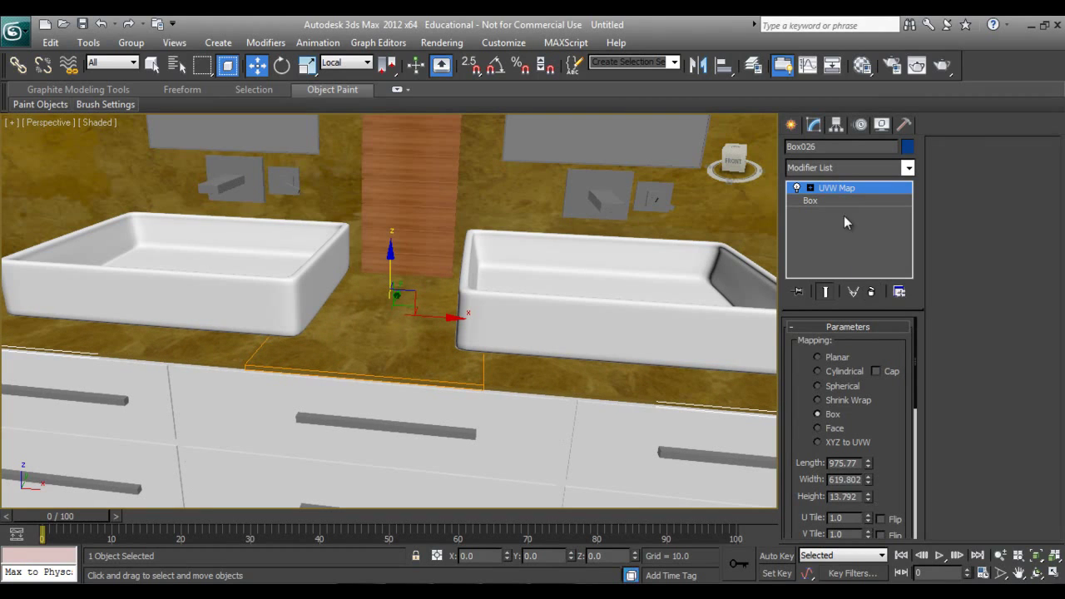
left_click(792, 125)
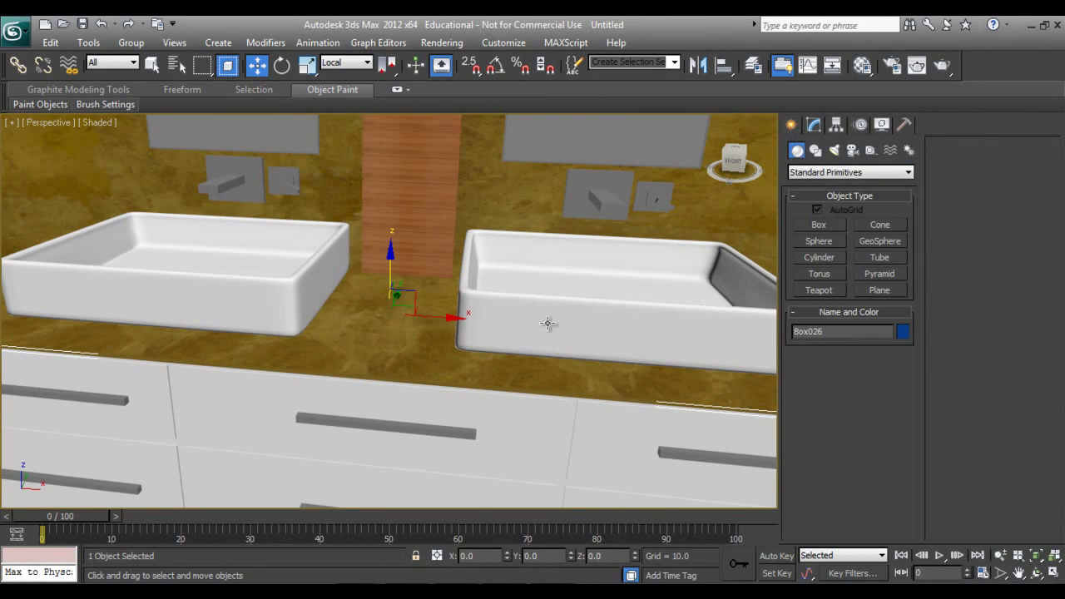
Run a test render of the Camera001 view and select the rectangular shower panel
key("c")
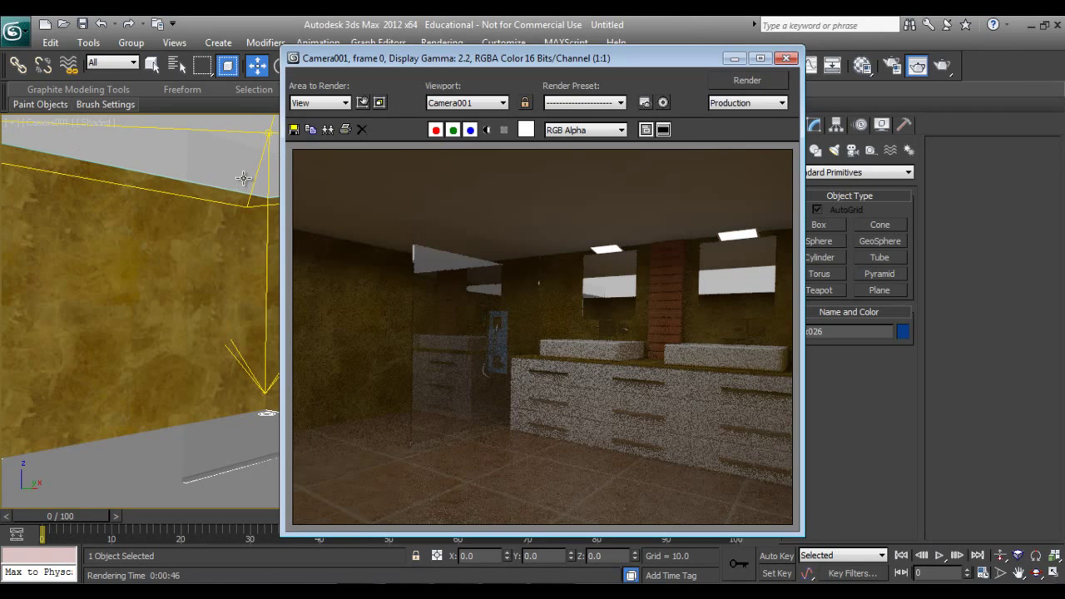
right_click(243, 179)
left_click(249, 190)
left_click(250, 189)
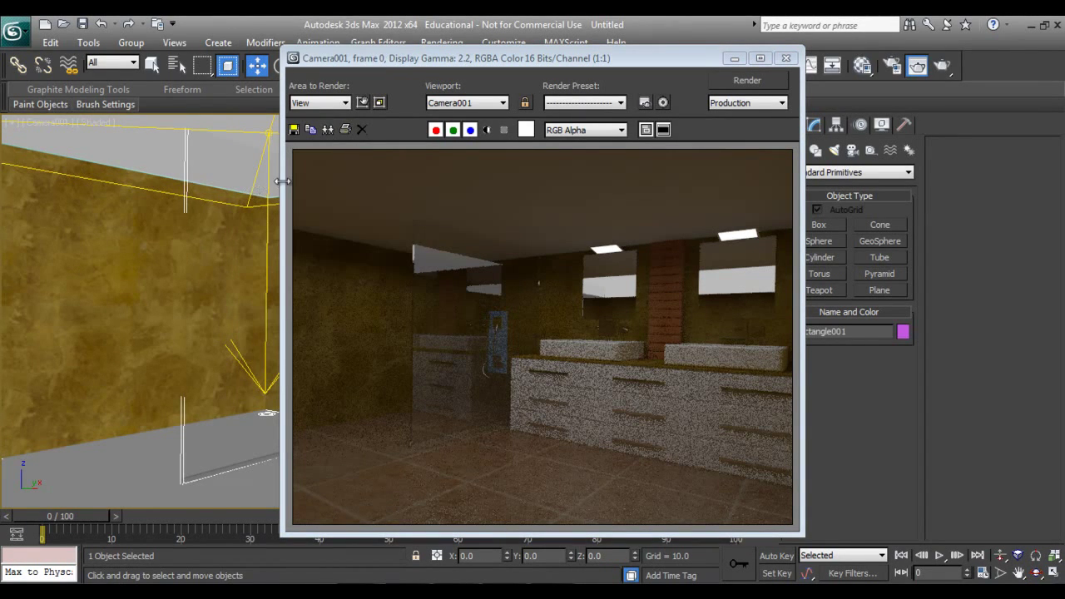
Show the camera view in wireframe, restrict selection to lights, and open the large ceiling light's parameters
key("F3")
left_click(113, 62)
left_click(108, 112)
left_click(257, 172)
left_click(816, 125)
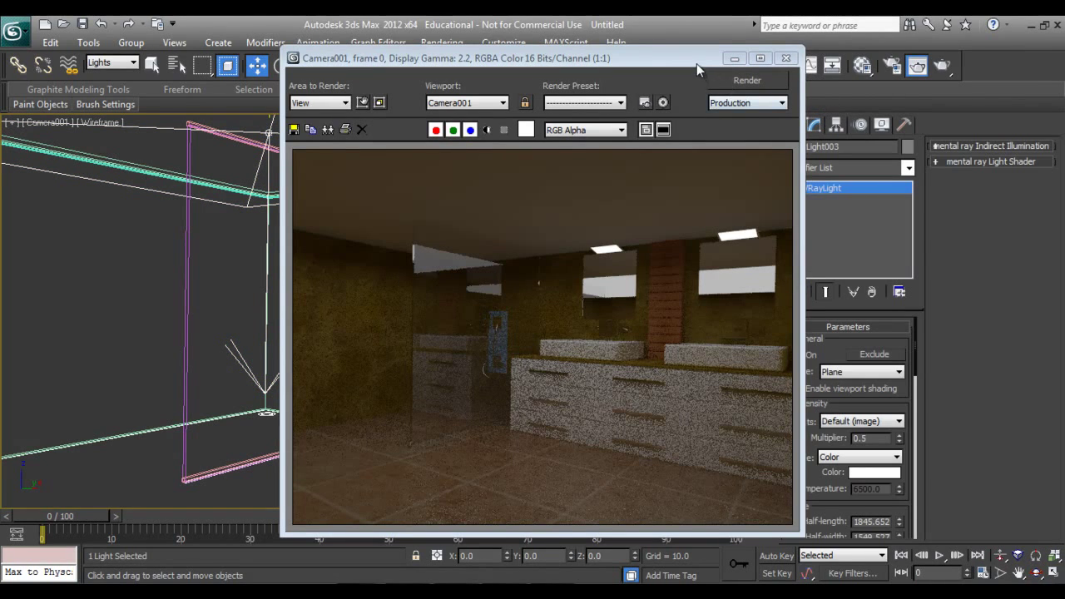
Turn off Affect reflections for the large ceiling light, leaving Affect specular enabled
left_click_drag(698, 65, 516, 171)
scroll(840, 406, "down", 6)
scroll(842, 412, "down", 3)
left_click(827, 419)
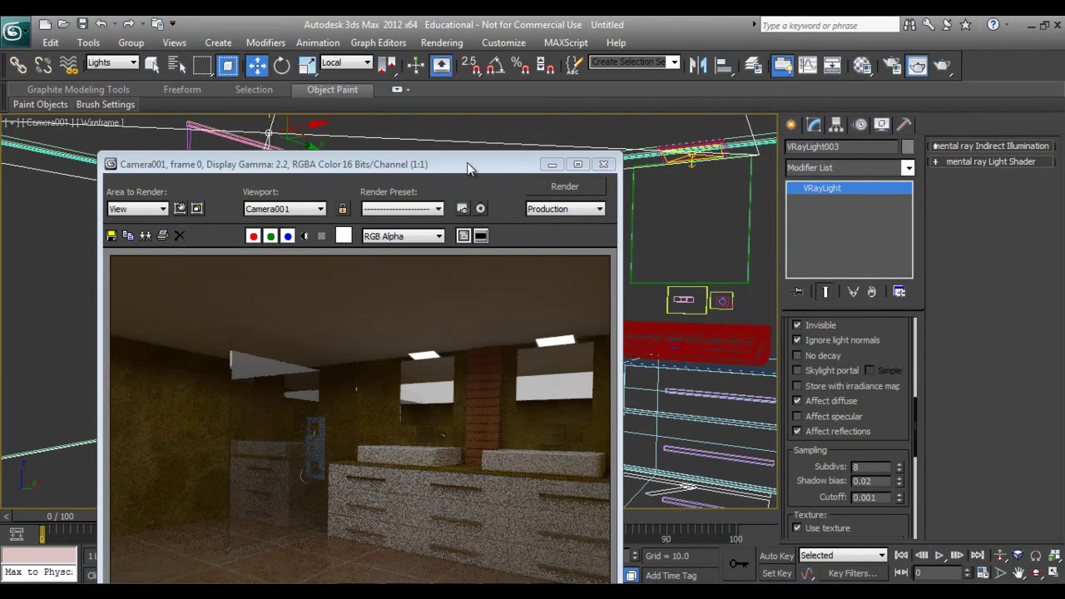
left_click_drag(484, 169, 561, 99)
left_click(825, 416)
left_click(825, 432)
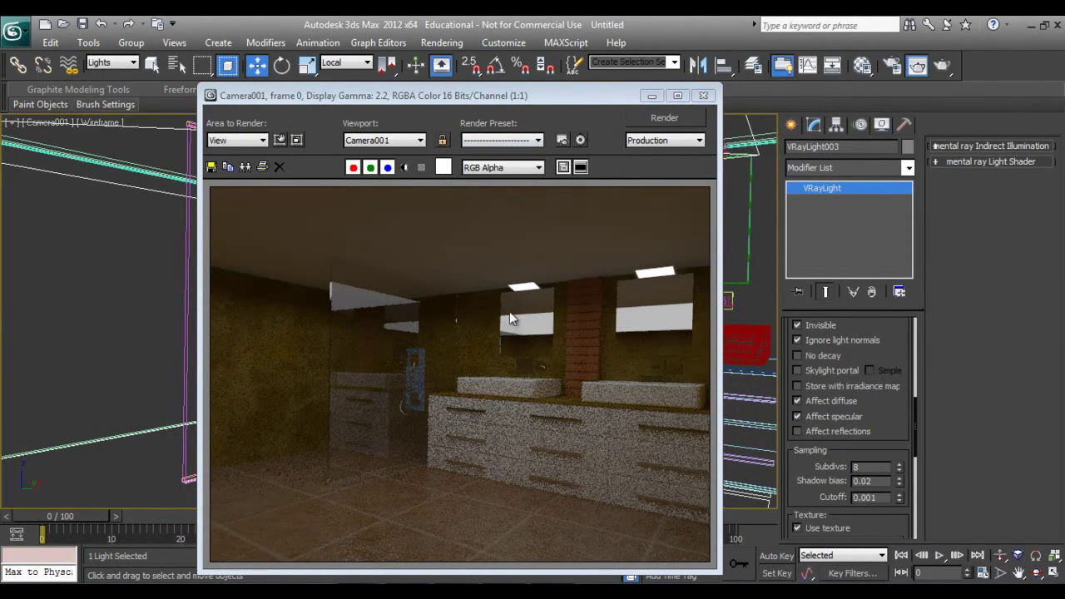
left_click_drag(504, 98, 628, 84)
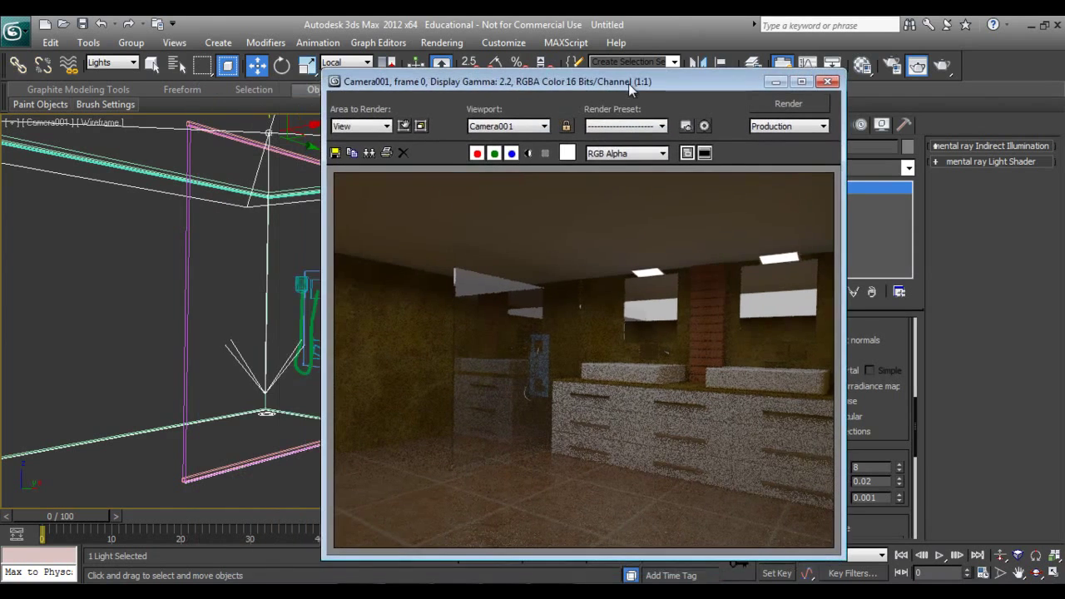
right_click(288, 321)
left_click(306, 339)
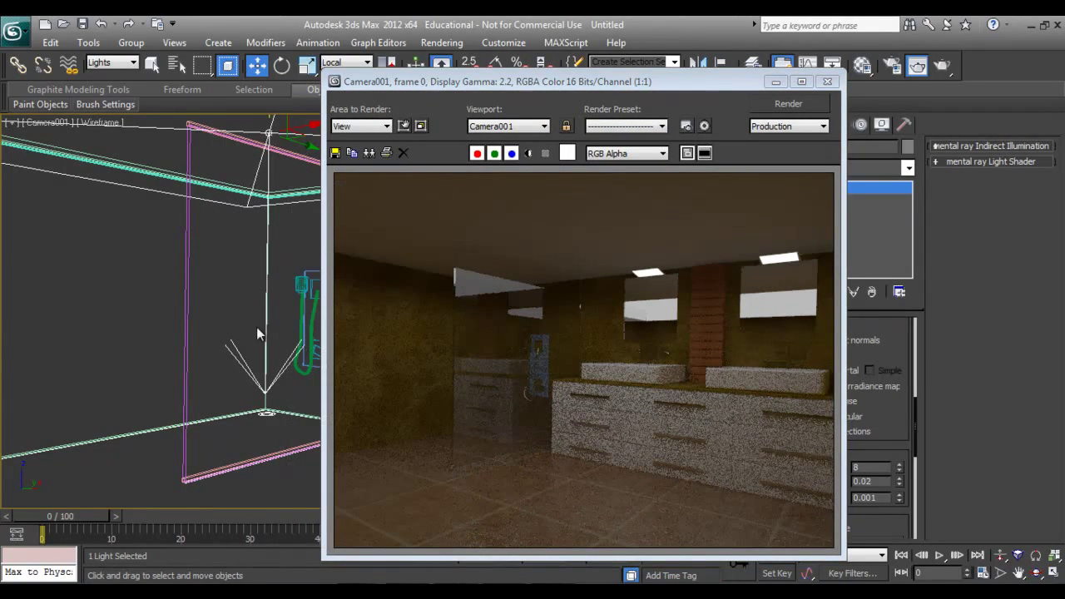
left_click(183, 308)
key("F3")
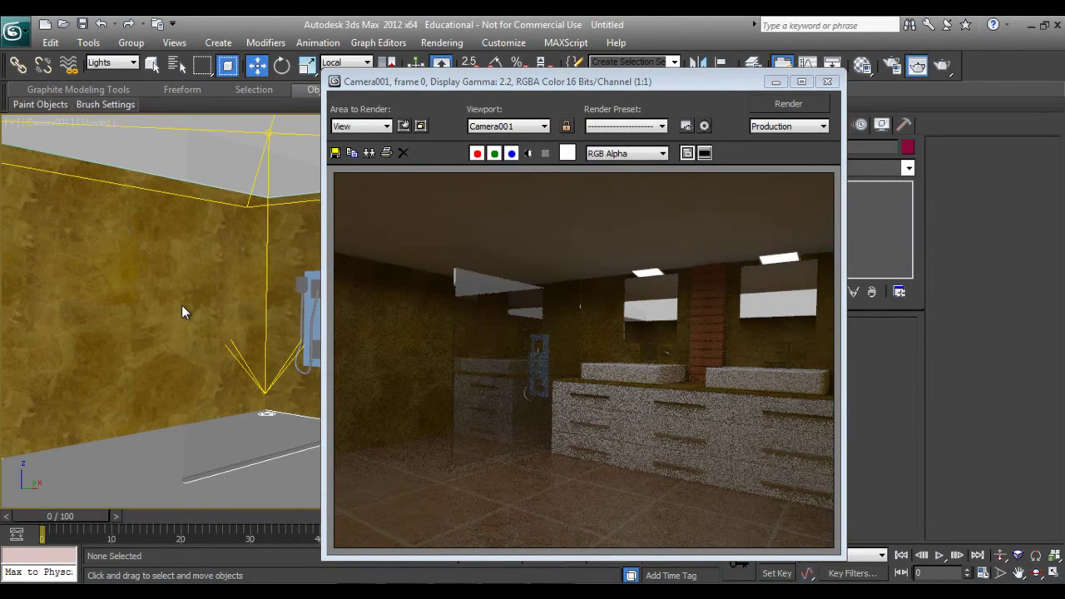
key("F3")
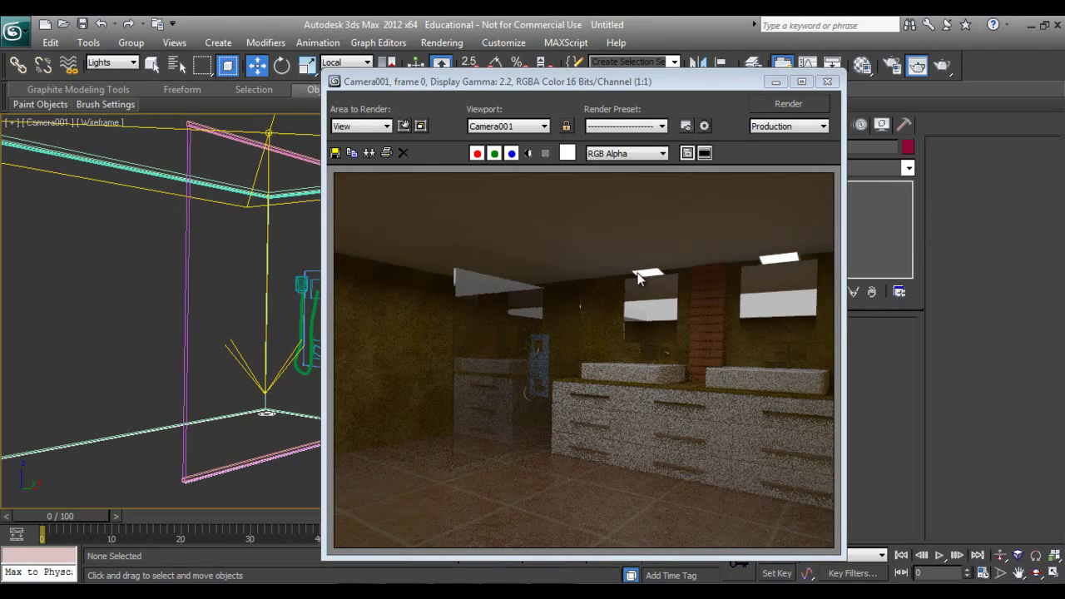
left_click_drag(446, 81, 637, 62)
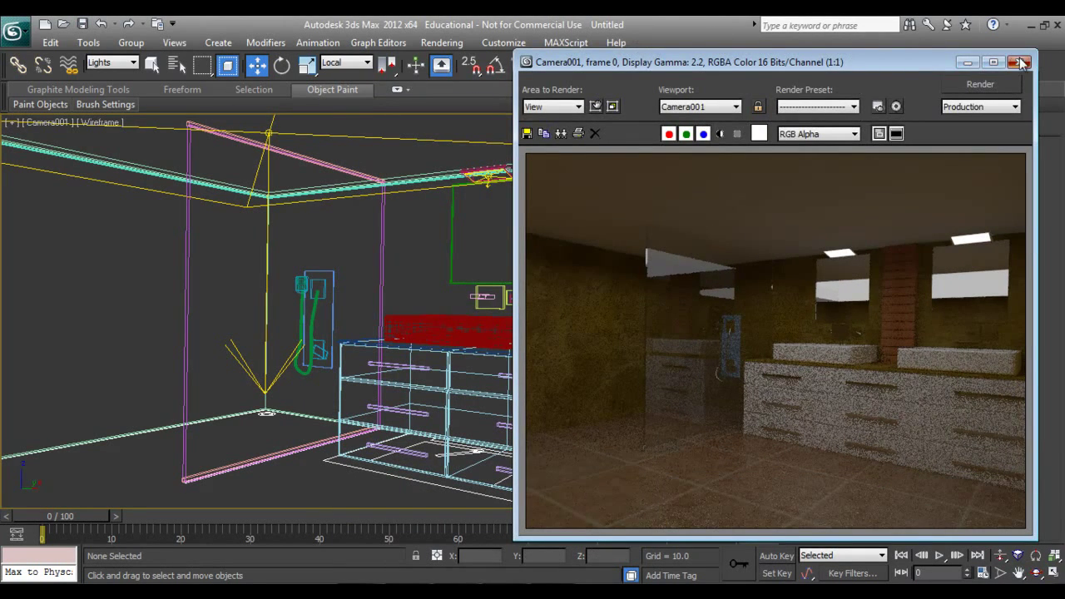
Close the render window and draw a VRayLight plane along the wall behind the camera in the top view, half-length about 3105 and half-width about 385
left_click(1022, 63)
left_click(791, 125)
right_click(480, 214)
left_click(490, 227)
key("t")
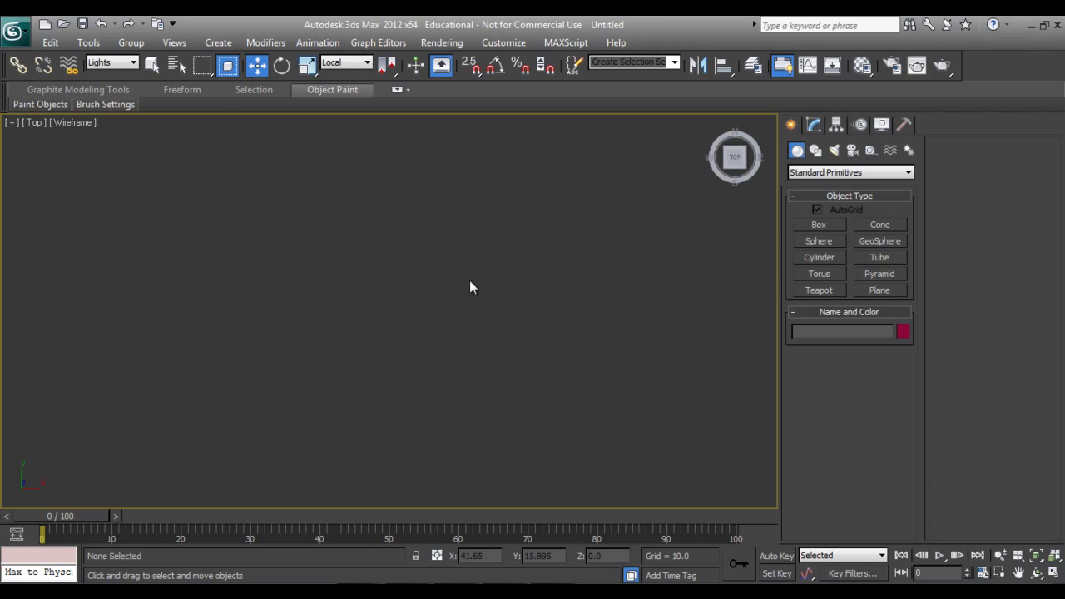
left_click(833, 150)
left_click(837, 176)
left_click(837, 208)
left_click(823, 228)
left_click_drag(167, 414, 619, 471)
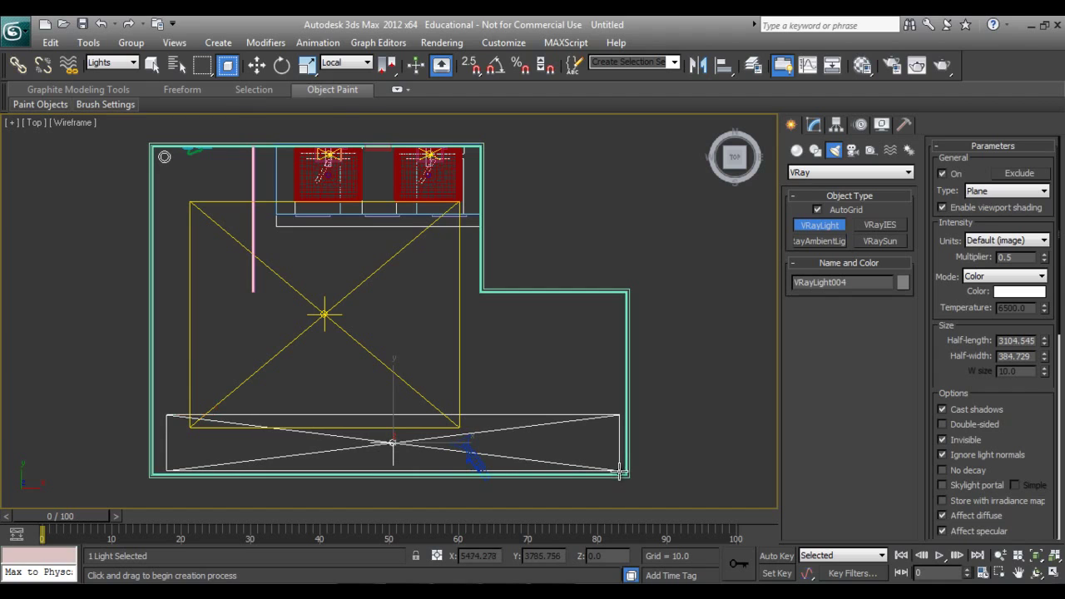
In the left view, rotate the new light to aim diagonally up toward the vanity side and raise it slightly above the floor
key("w")
key("l")
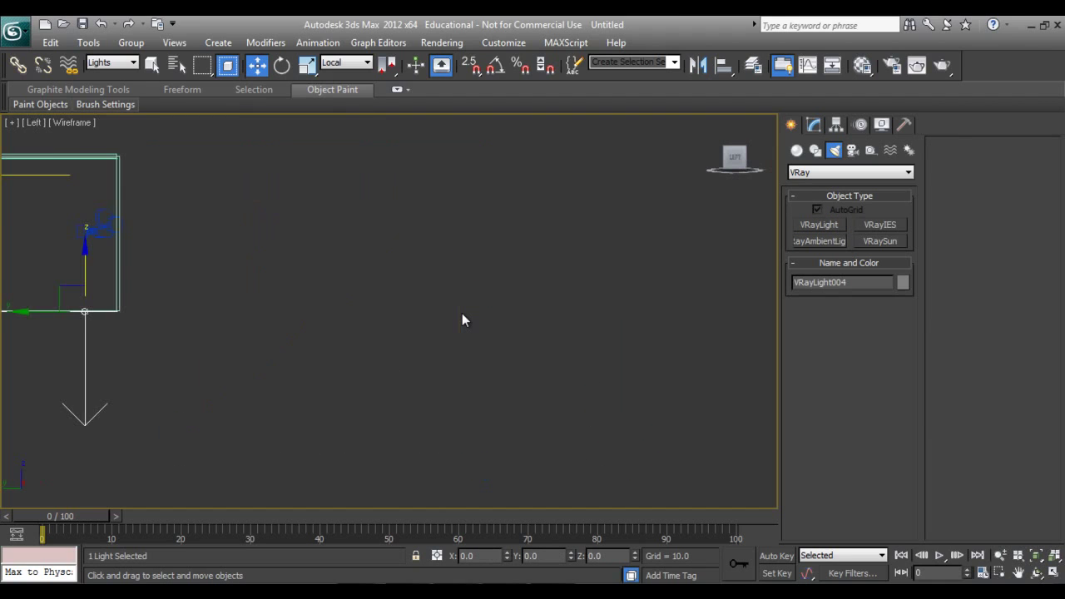
key("e")
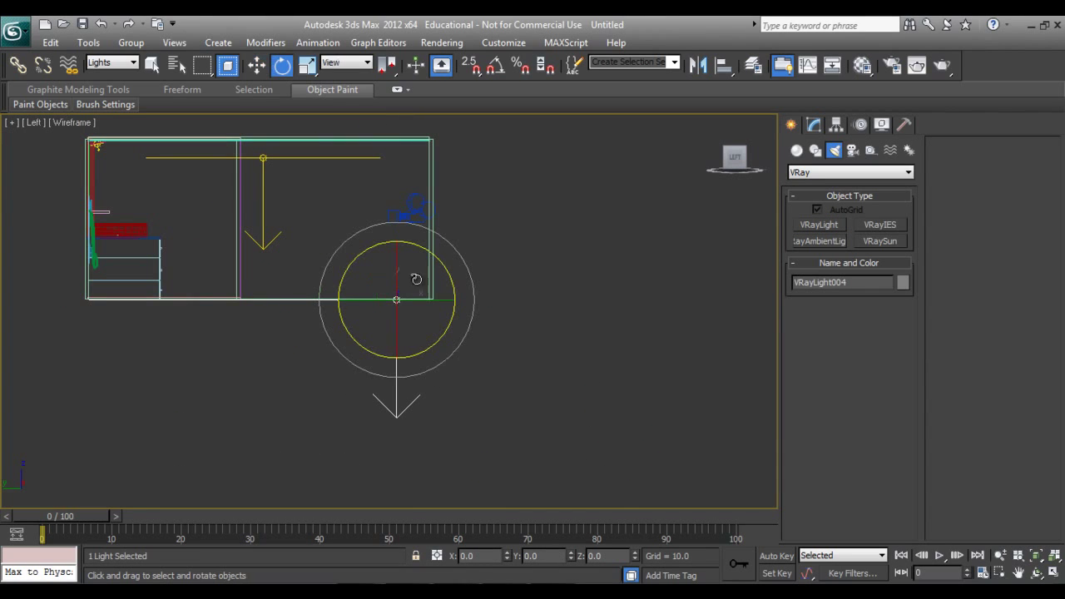
left_click_drag(430, 247, 565, 502)
key("w")
left_click_drag(429, 299, 429, 285)
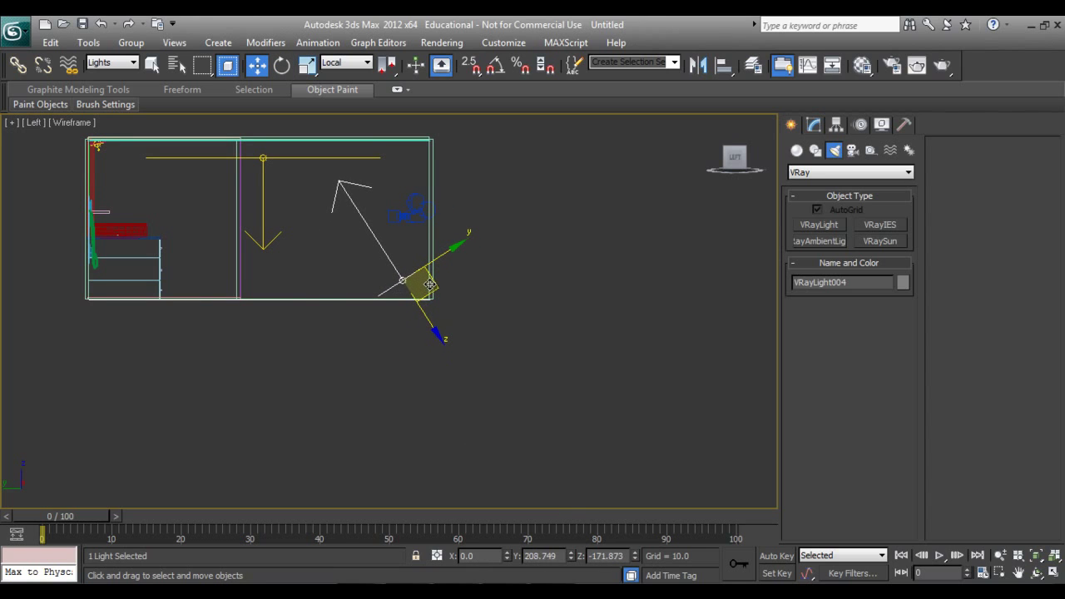
Set the new light's intensity multiplier to 0.4 and review its visibility and reflection options
left_click(814, 124)
double_click(873, 441)
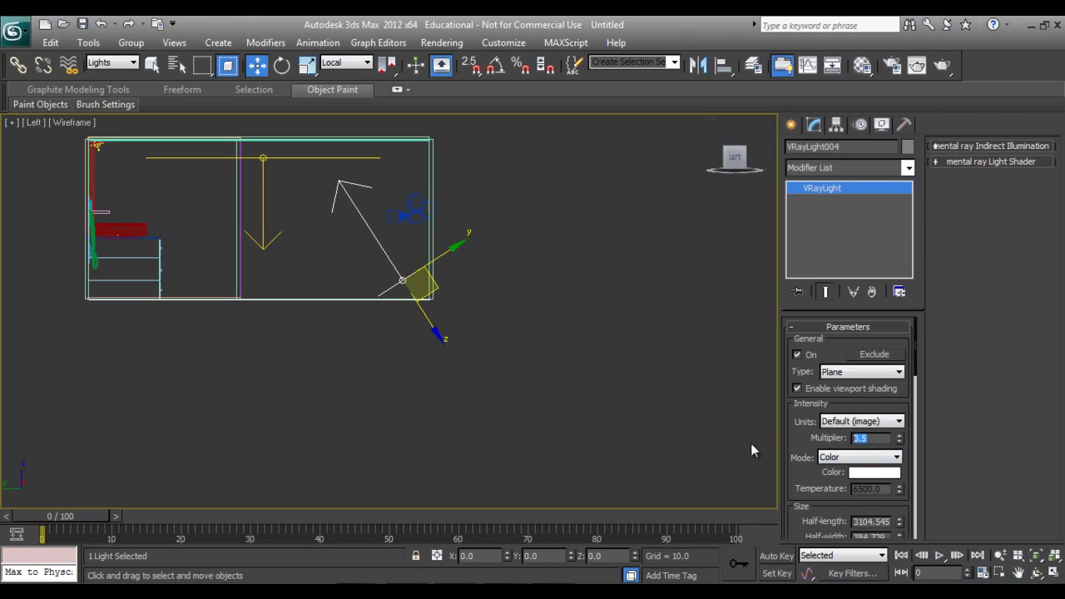
type("0.4")
key("Return")
left_click(791, 125)
left_click(814, 125)
scroll(826, 380, "down", 5)
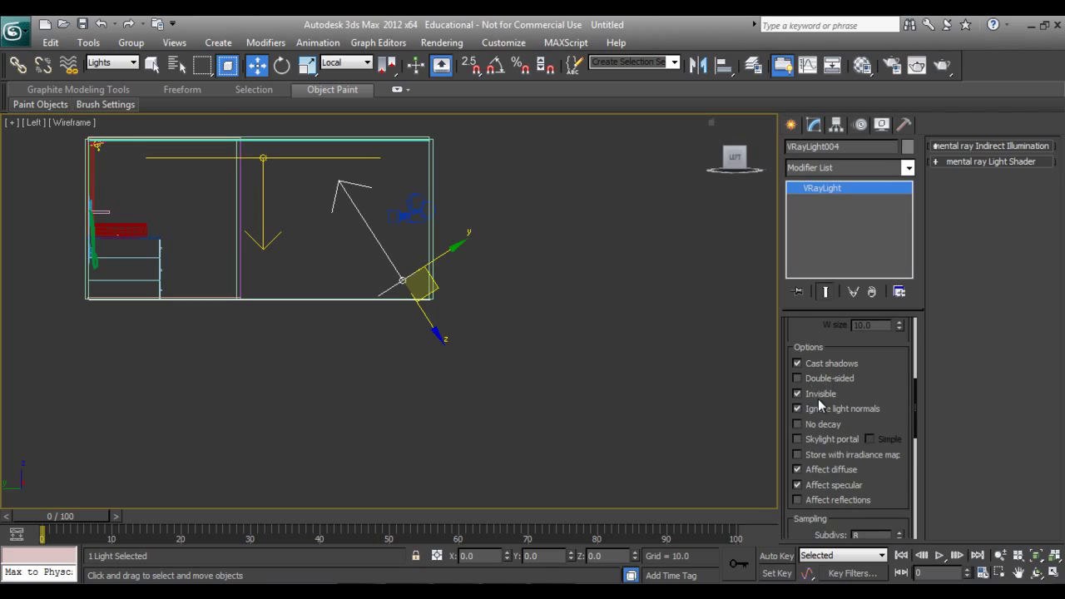
scroll(814, 398, "down", 6)
scroll(814, 404, "up", 3)
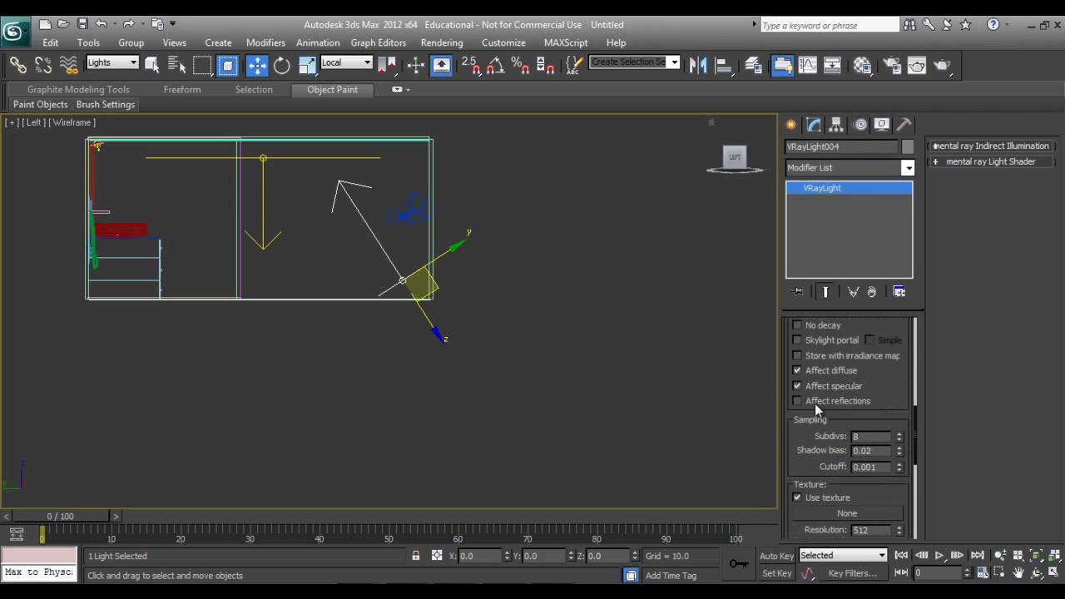
Return to the Camera001 view, run a test render with the new light, and close the render window
left_click(791, 124)
key("c")
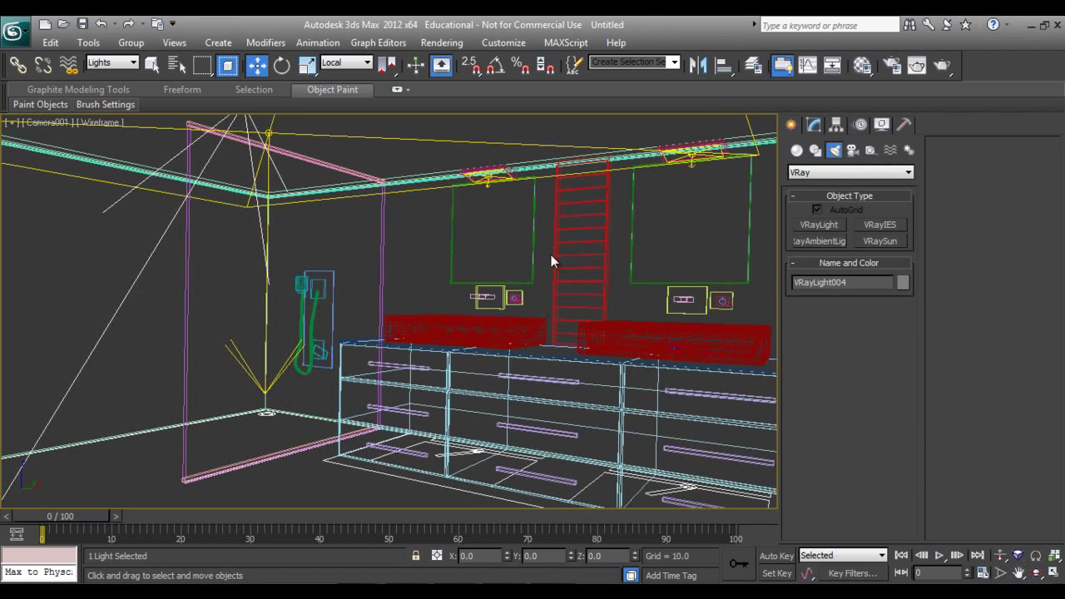
right_click(581, 356)
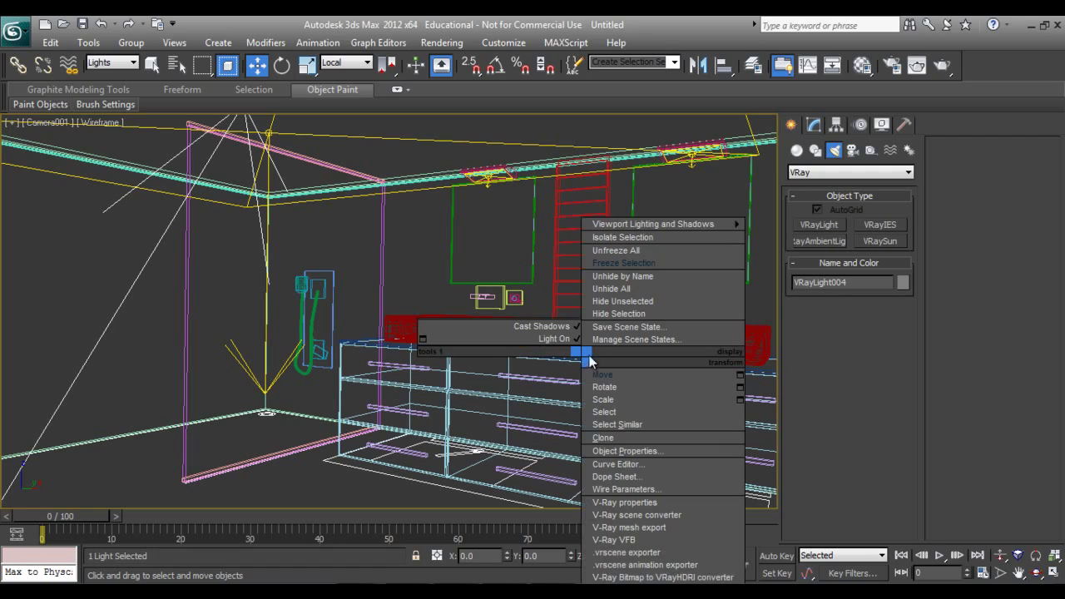
left_click(525, 428)
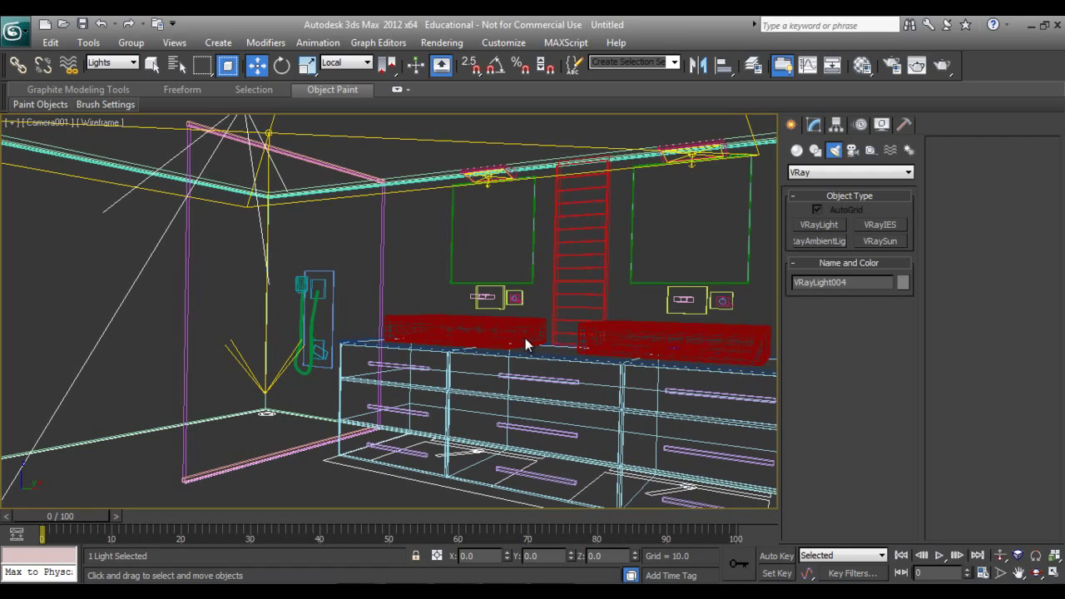
key("shift+q")
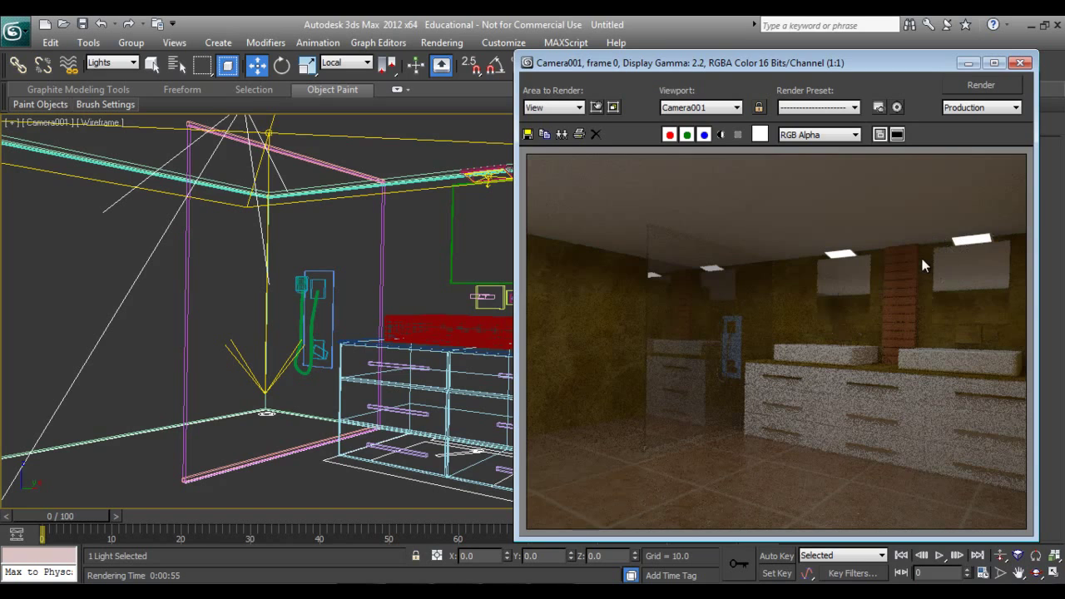
left_click(1020, 63)
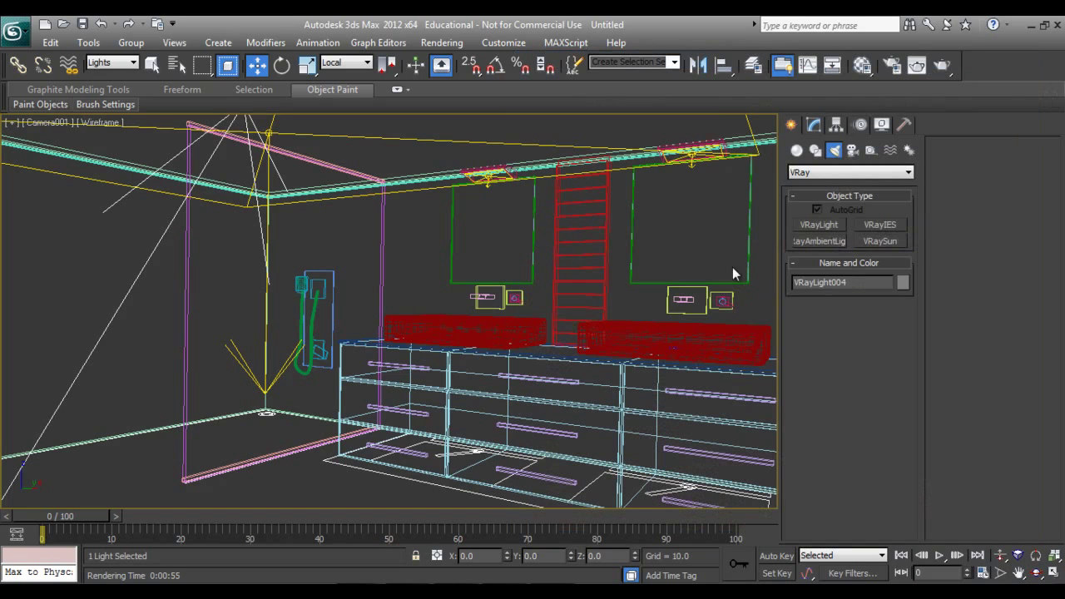
Reset the selection filter to All, select the right-hand mirror and basin group, and frame its mirror in the perspective view
left_click(747, 281)
right_click(748, 274)
left_click(752, 289)
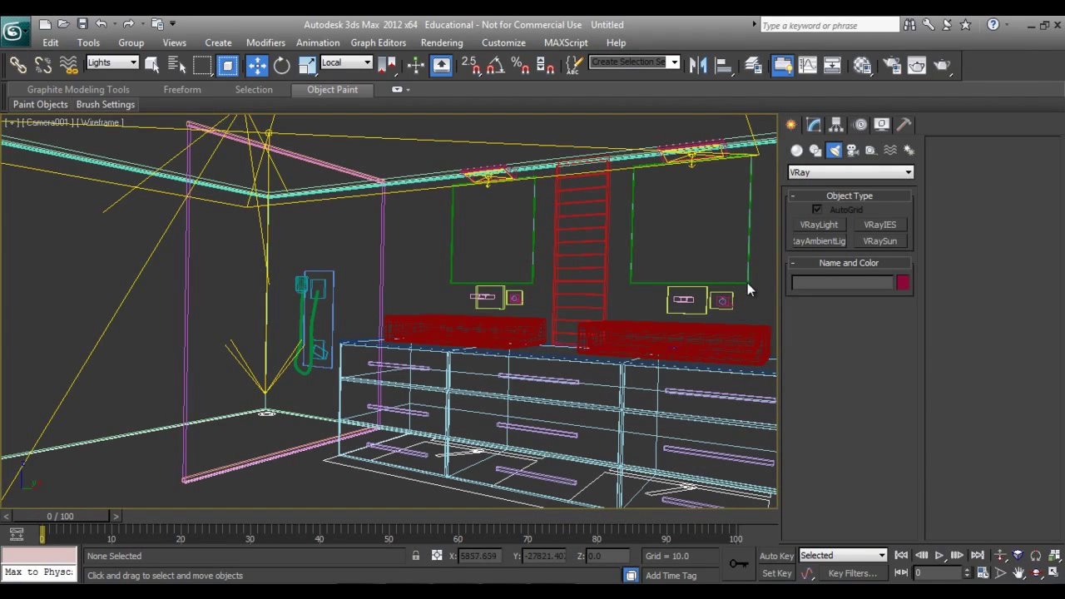
left_click(111, 62)
left_click(108, 76)
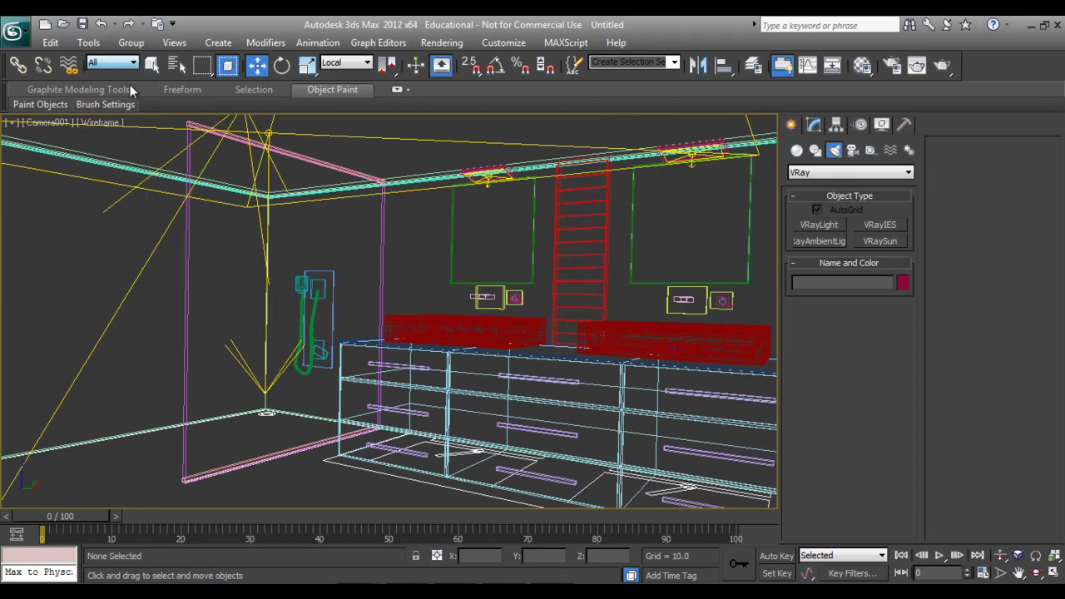
left_click(721, 284)
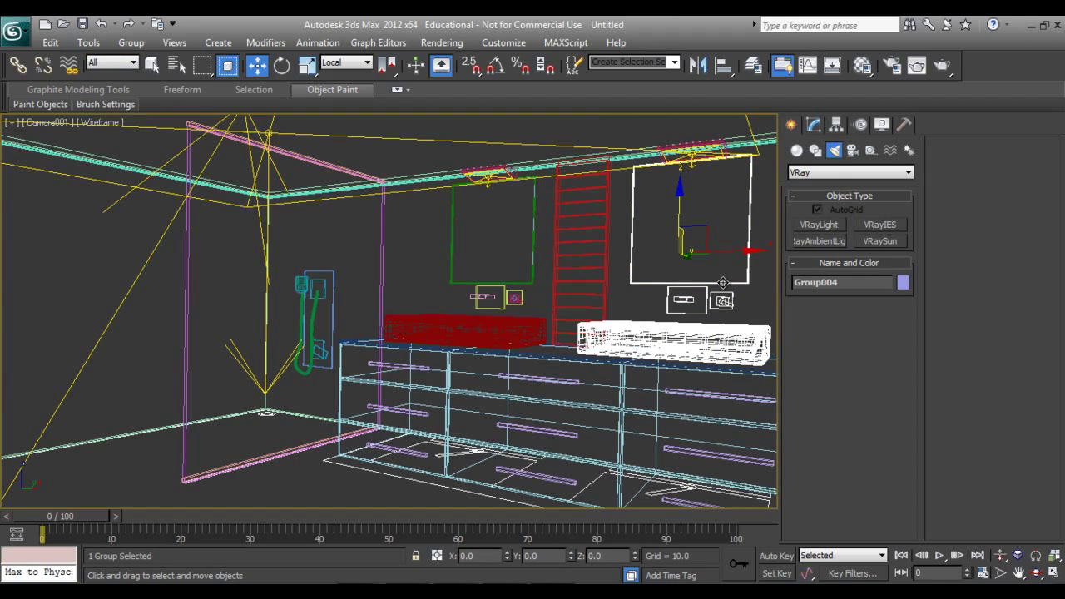
key("p")
key("z")
key("F3")
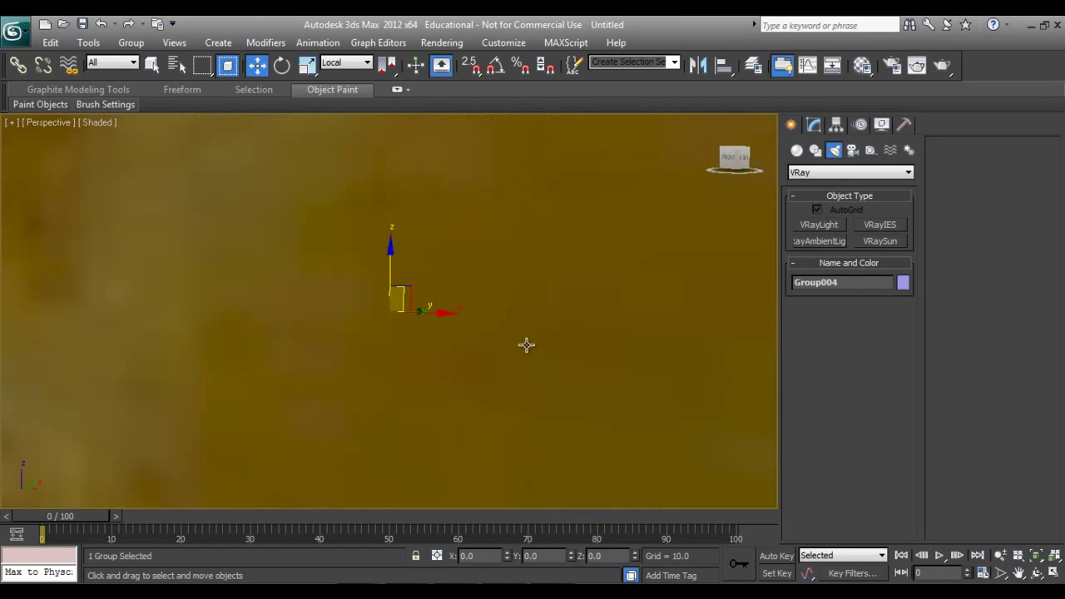
middle_click_drag(517, 355, 363, 367, "alt")
key("F3")
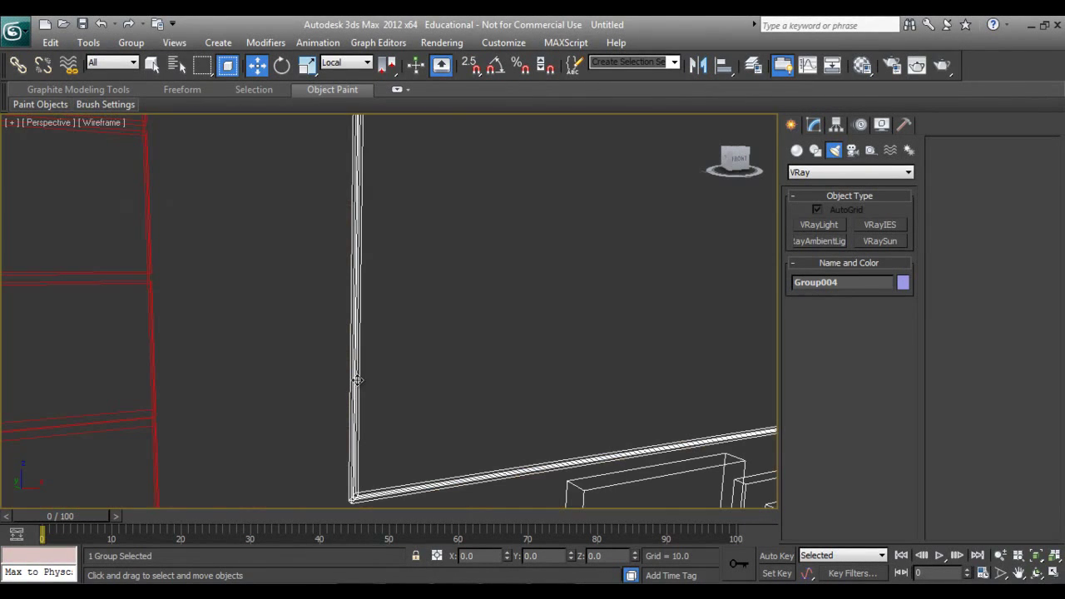
Open the mirror and basin group and select the mirror's swept frame for editing
left_click(131, 42)
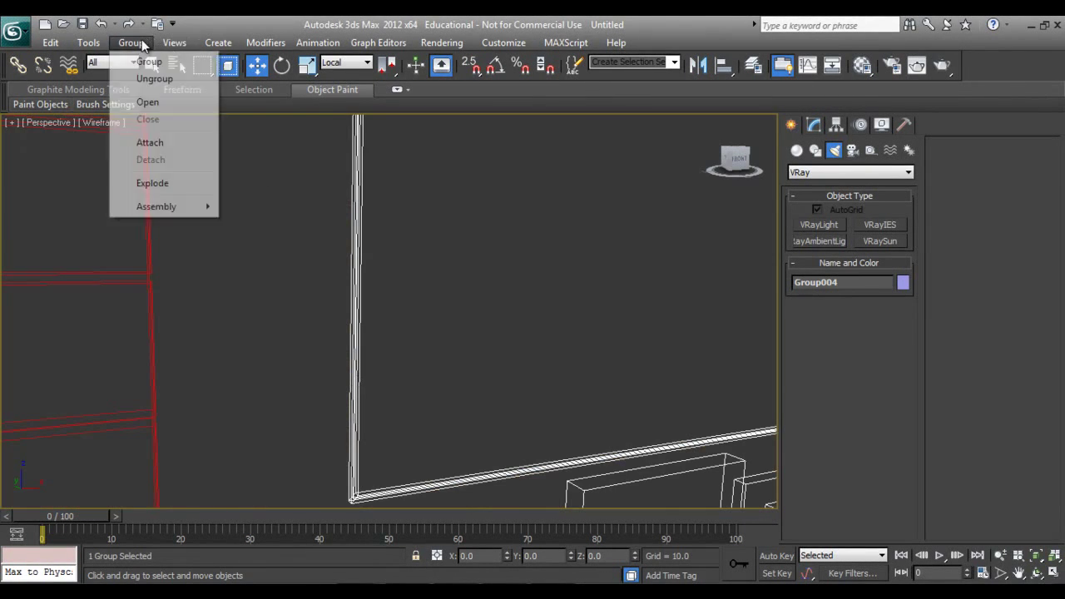
left_click(150, 102)
left_click(330, 208)
left_click(362, 225)
middle_click_drag(362, 225, 532, 287, "alt")
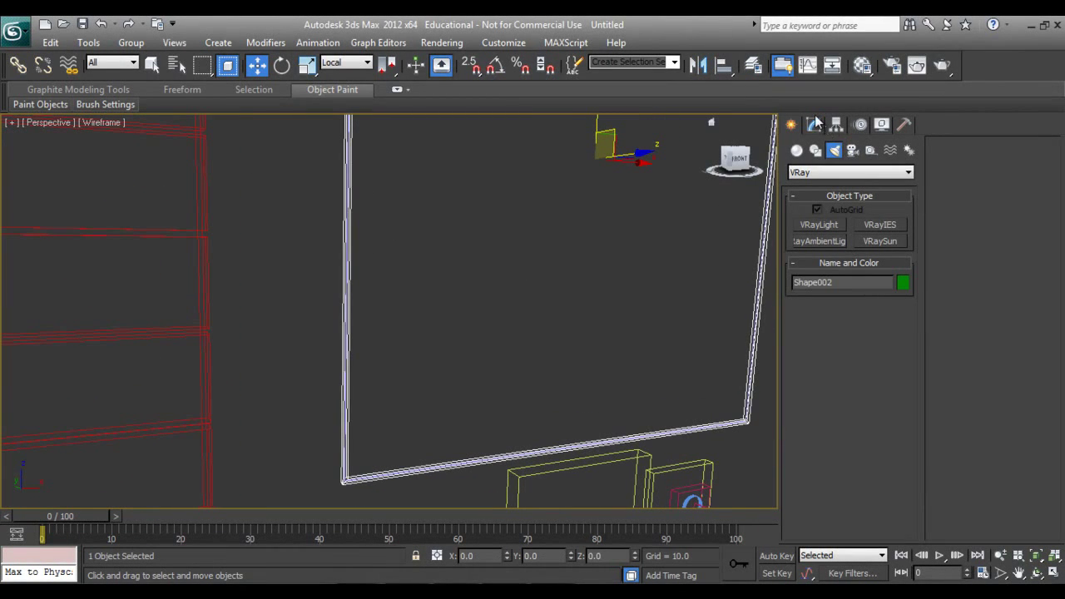
left_click(815, 123)
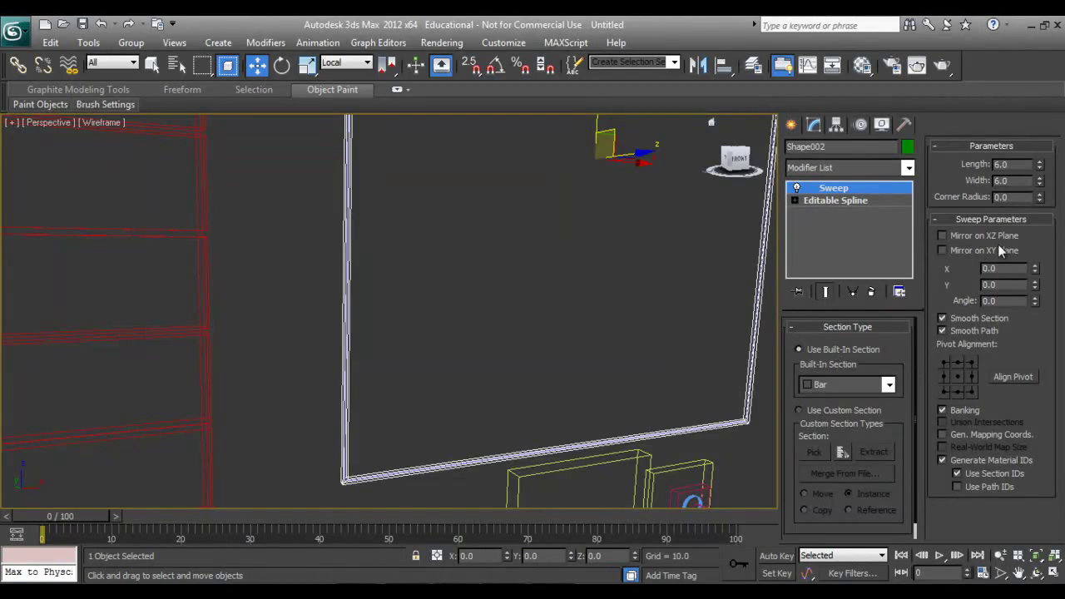
Set the mirror frame's sweep section to a length of 15 and a width of 13
key("F3")
left_click_drag(1036, 149, 964, 494)
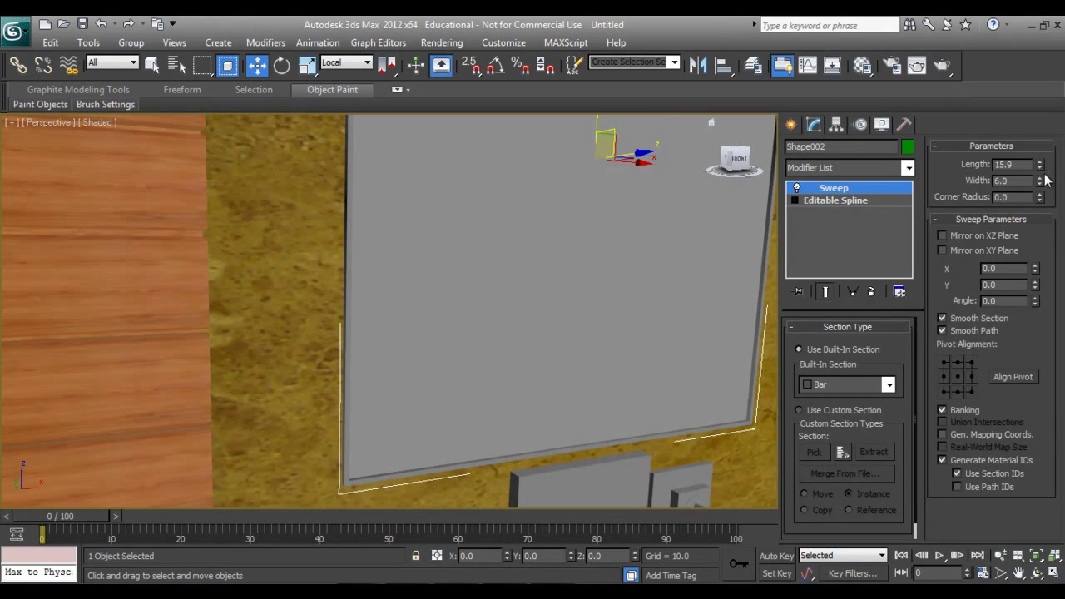
left_click_drag(1040, 183, 1061, 98)
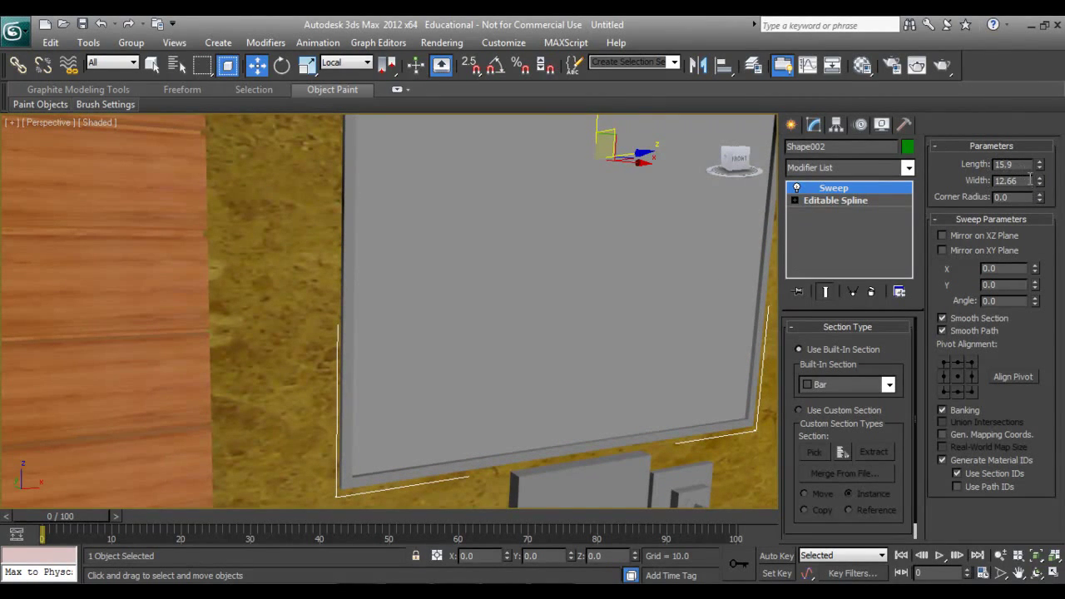
type("3")
key("Return")
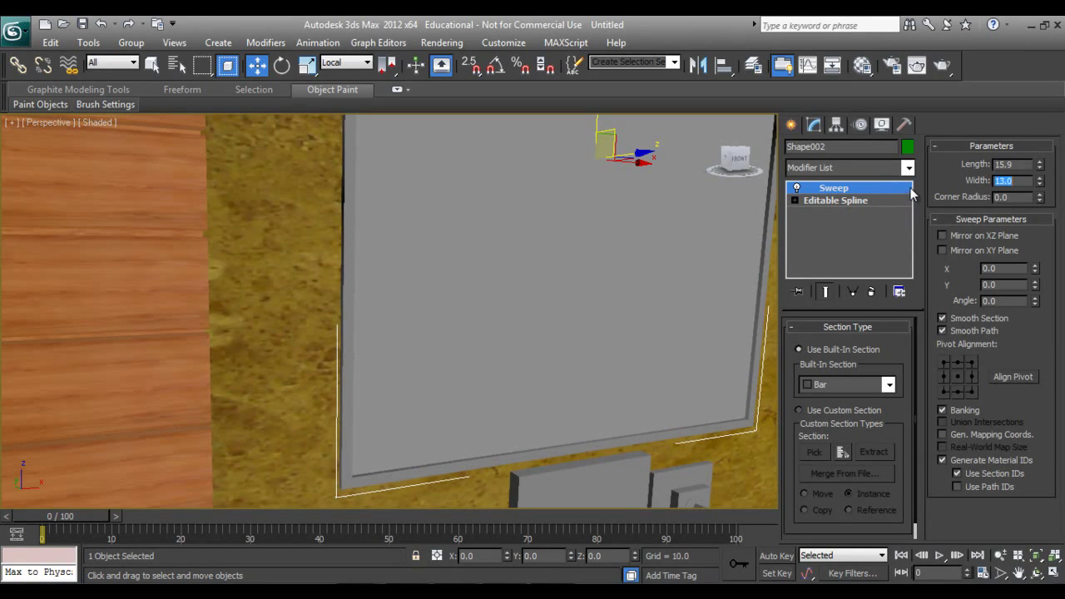
type("15")
key("Return")
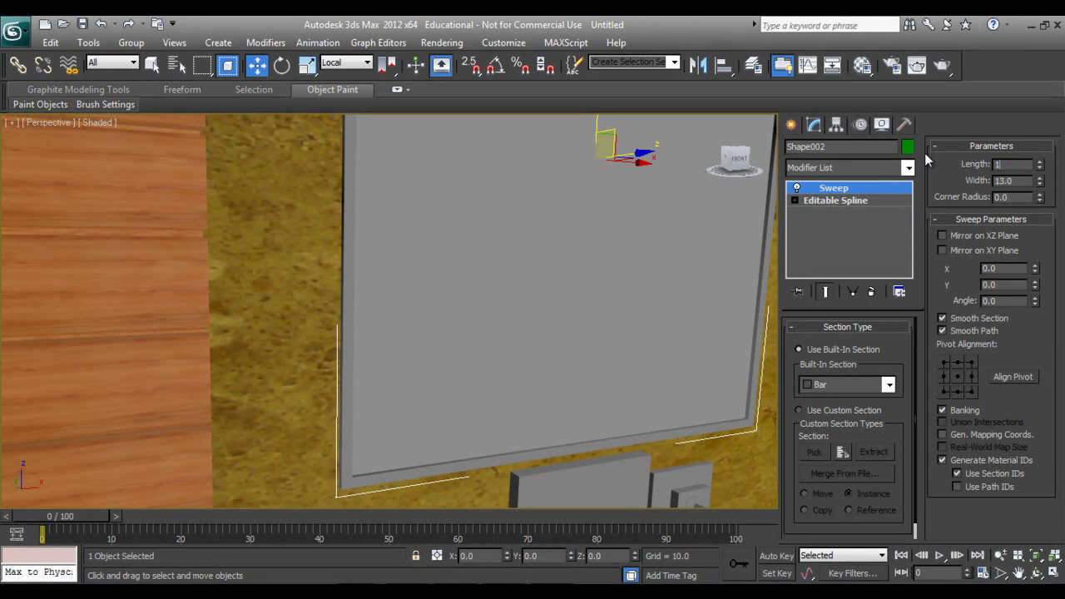
Examine the thickened mirror frame up close and reopen the last rendered image
middle_click_drag(242, 337, 325, 351)
middle_click_drag(626, 290, 398, 369)
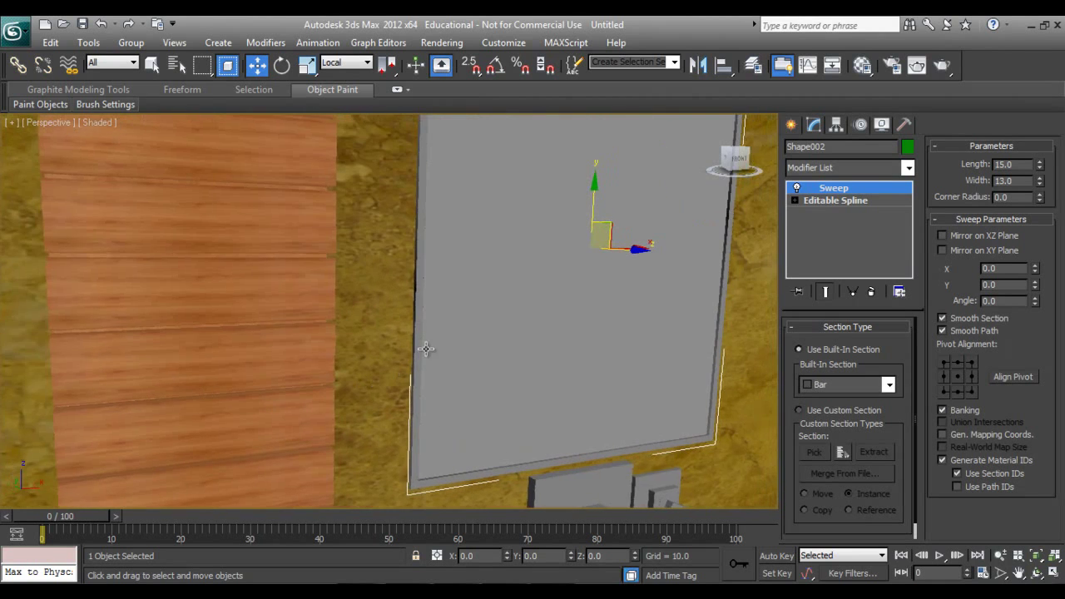
scroll(428, 344, "up", 3)
middle_click_drag(482, 302, 532, 208)
left_click(916, 66)
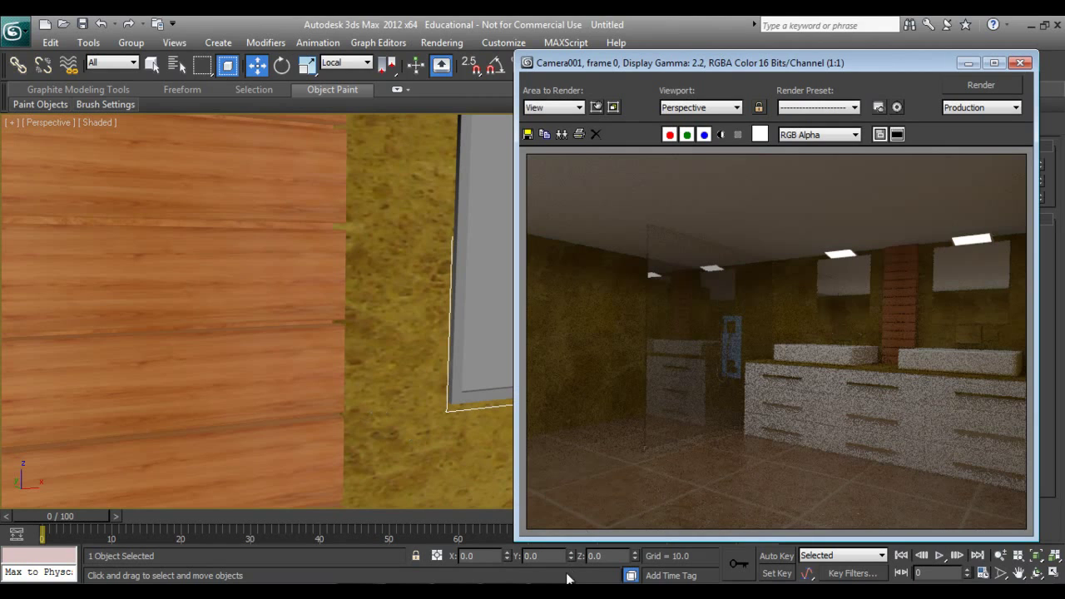
Assign the Wood material to the selected mirror frame and move the open windows clear of its modifier settings
left_click(993, 526)
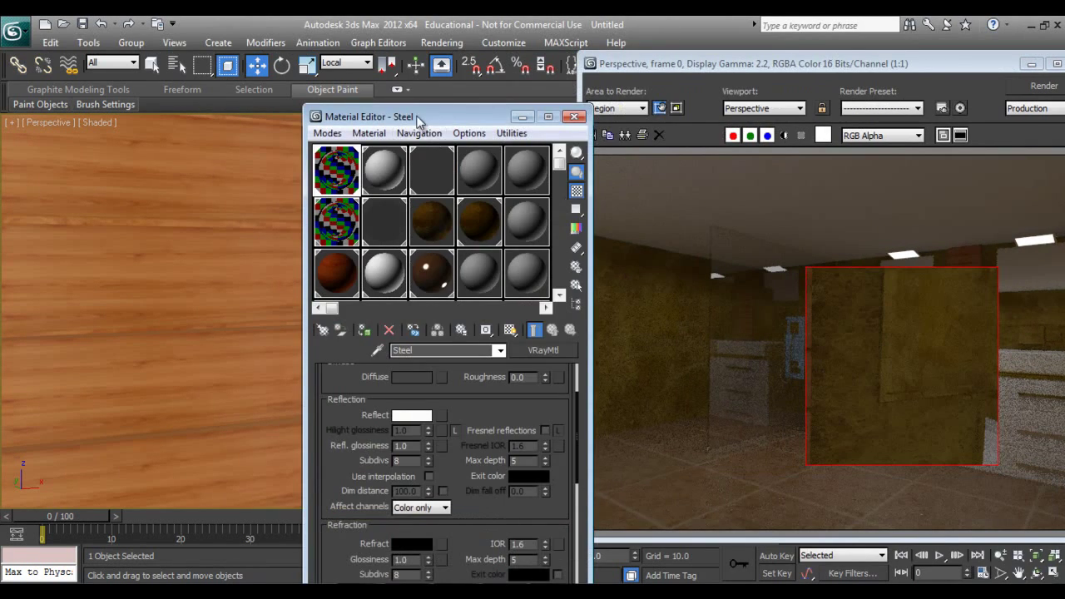
left_click_drag(418, 121, 749, 59)
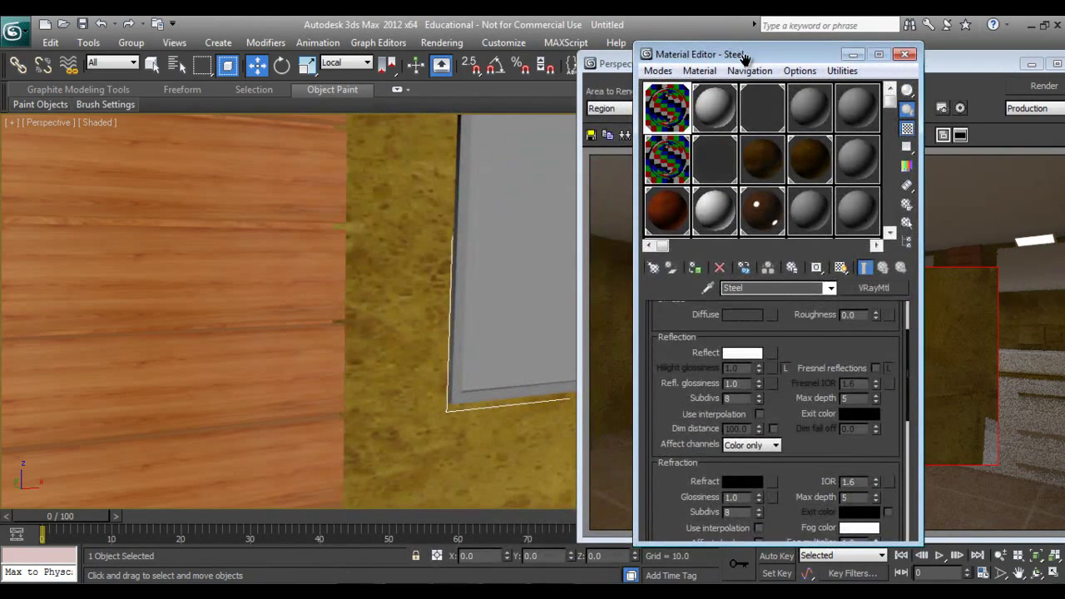
left_click(766, 172)
left_click(695, 270)
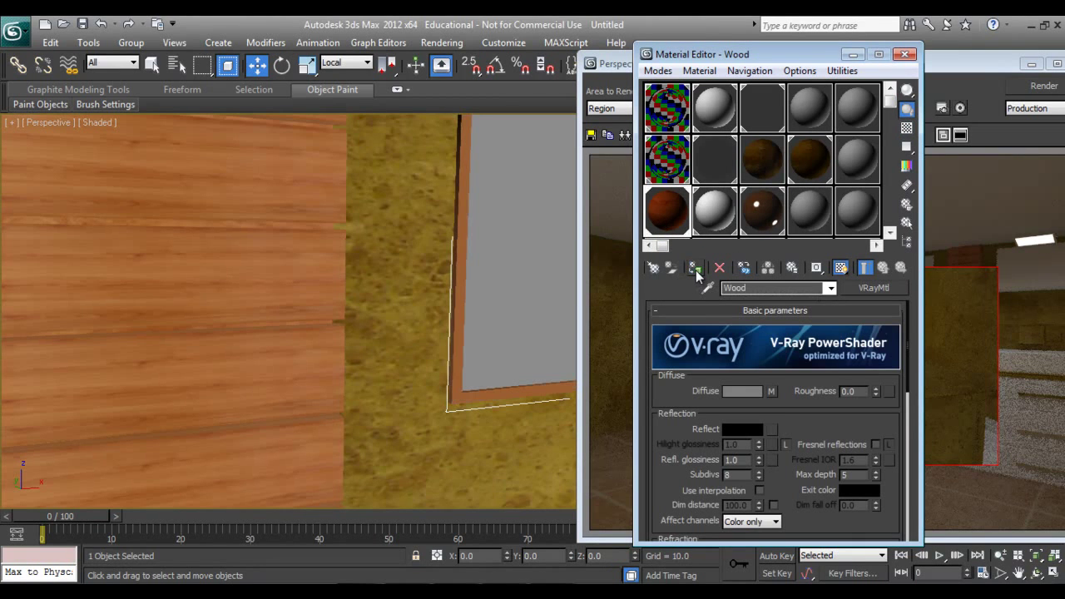
left_click_drag(808, 54, 329, 166)
left_click_drag(941, 74, 454, 369)
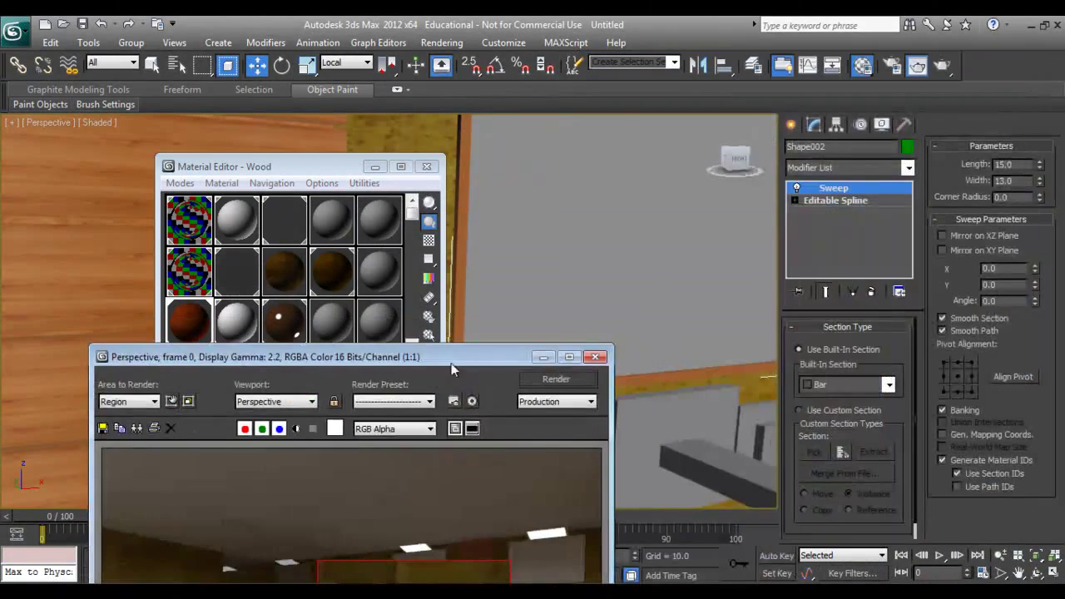
Add a UVW Map modifier with Box mapping to the mirror frame
left_click(862, 171)
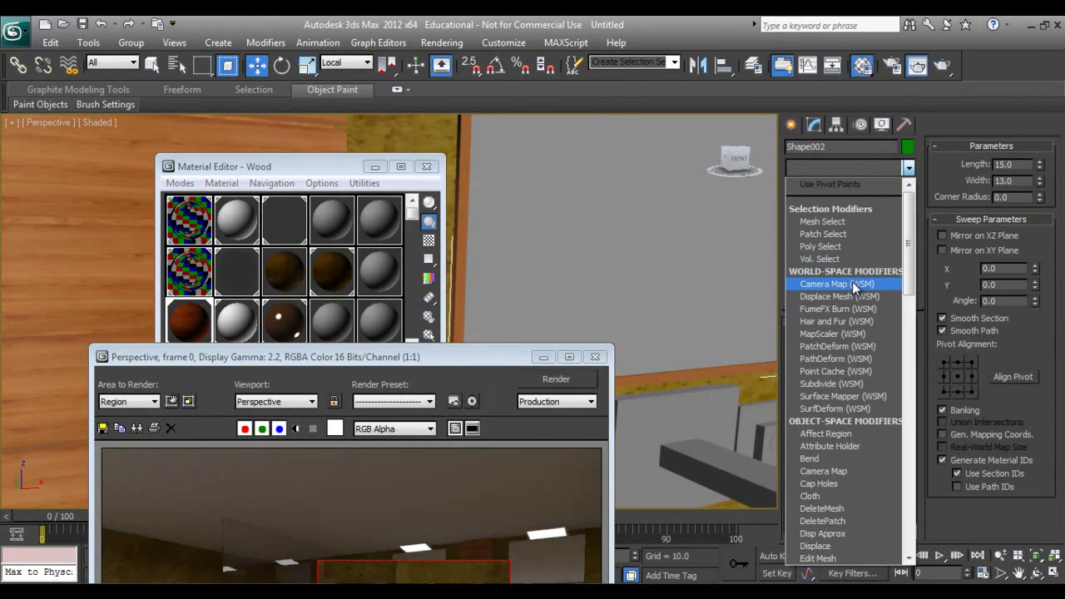
key("u")
key("Down")
key("Return")
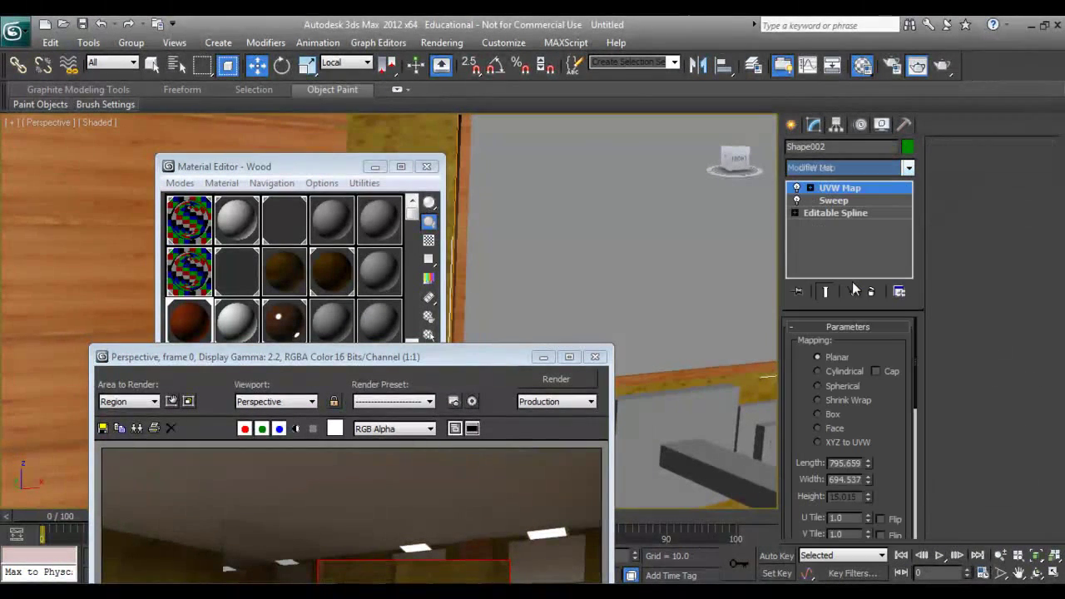
left_click(830, 415)
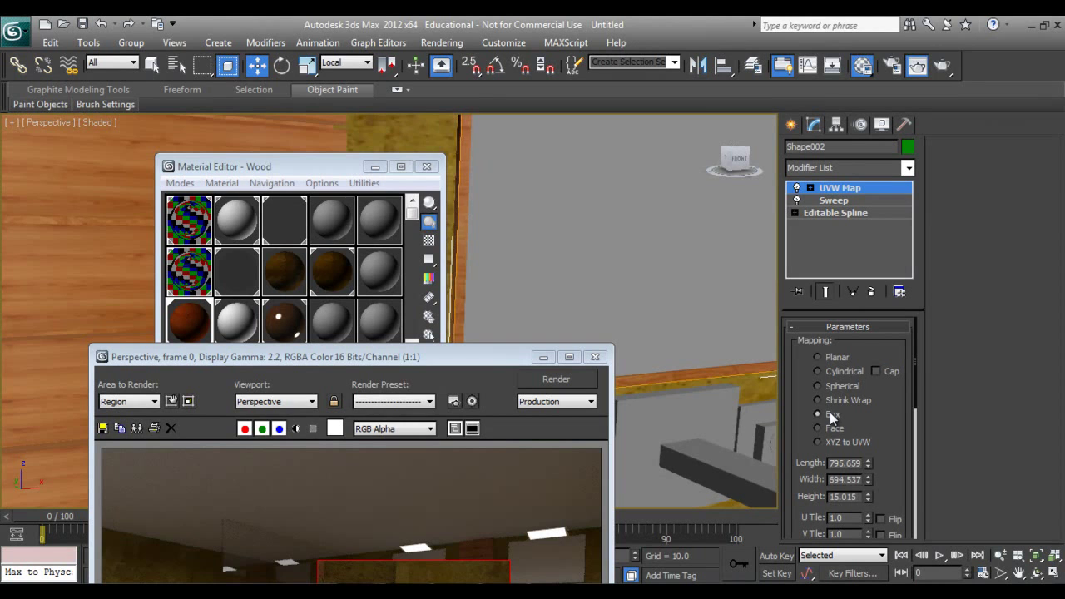
Re-render the marked region of the perspective view as a test, and close the render and material windows
left_click_drag(504, 356, 934, 89)
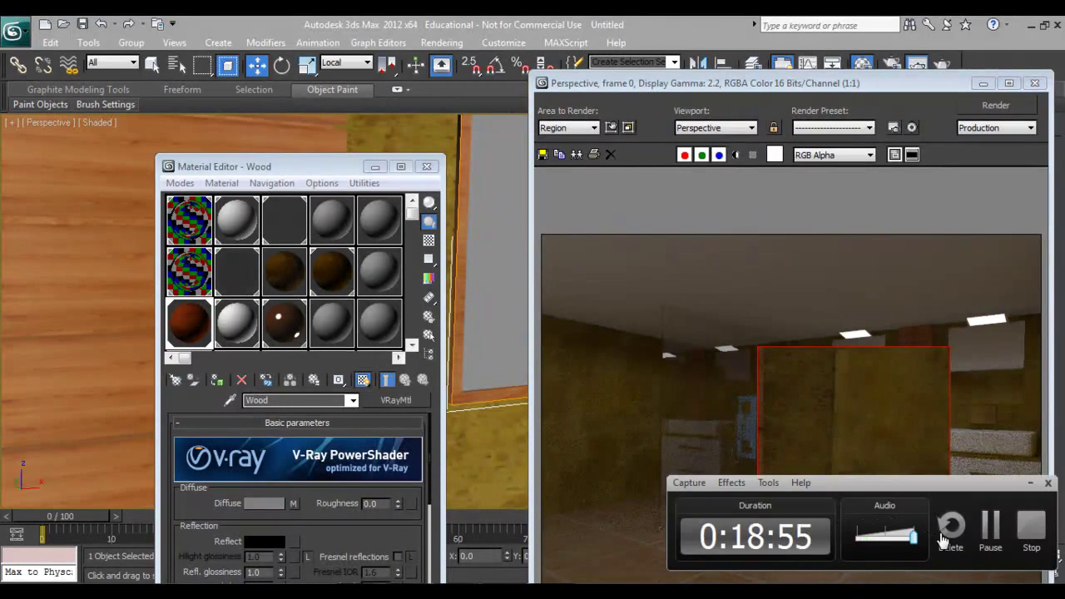
key("F9")
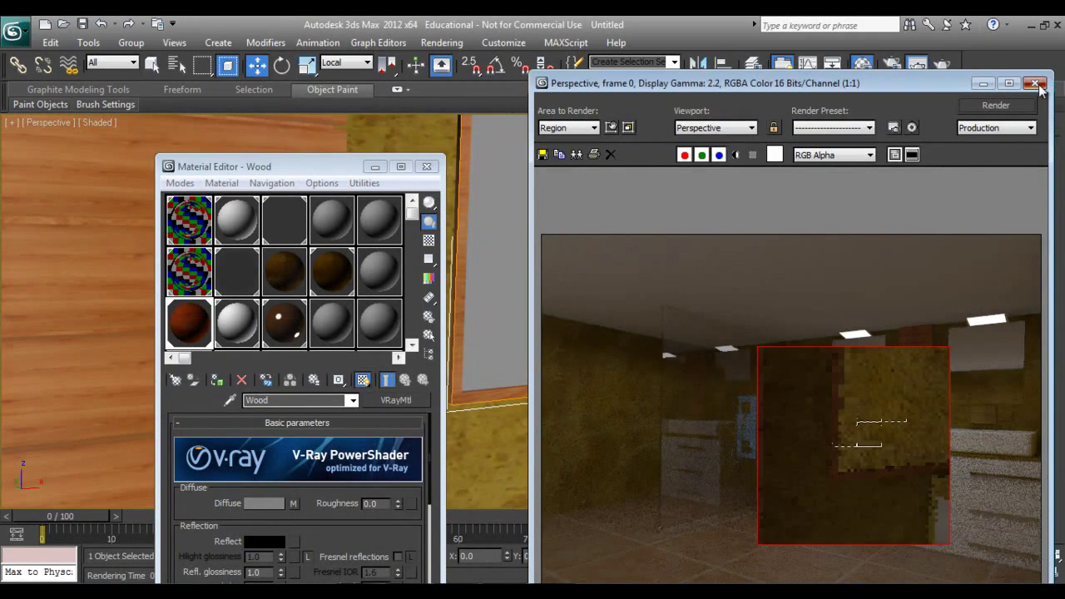
left_click(1034, 84)
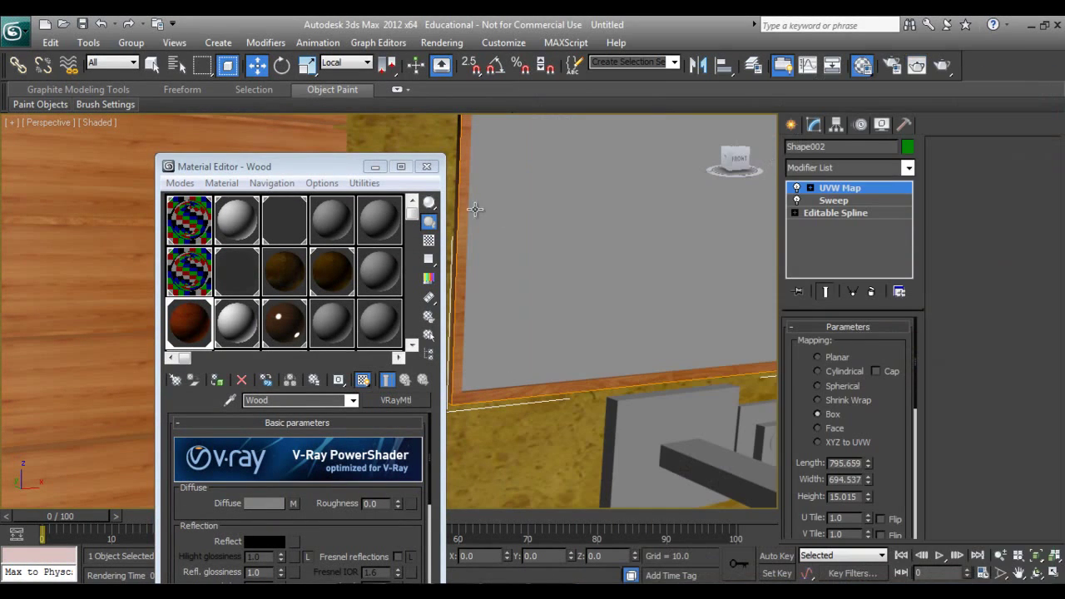
left_click(431, 170)
left_click(790, 125)
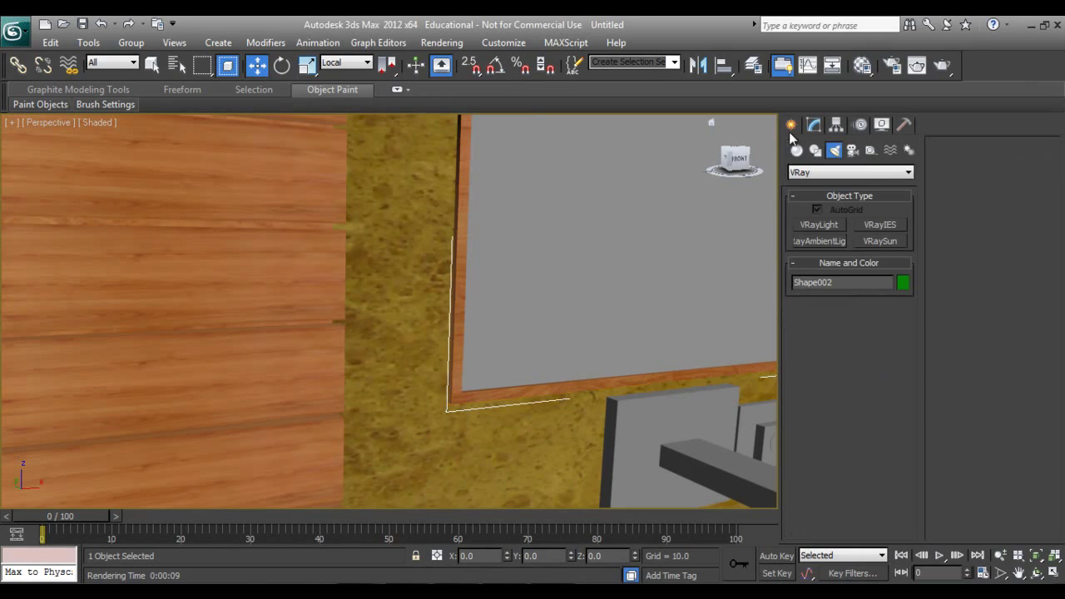
left_click(826, 222)
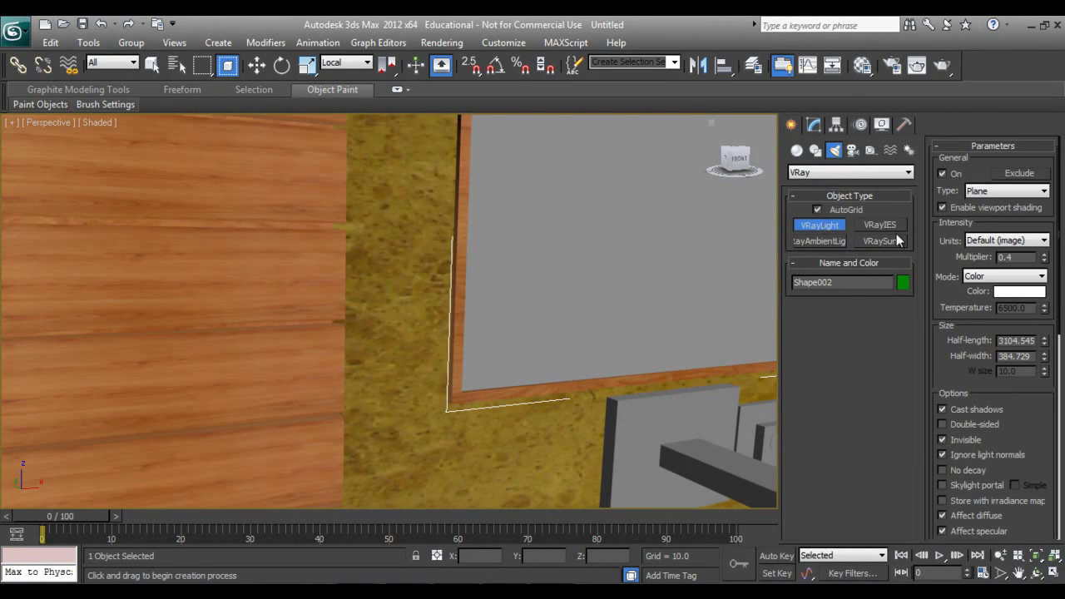
right_click(558, 338)
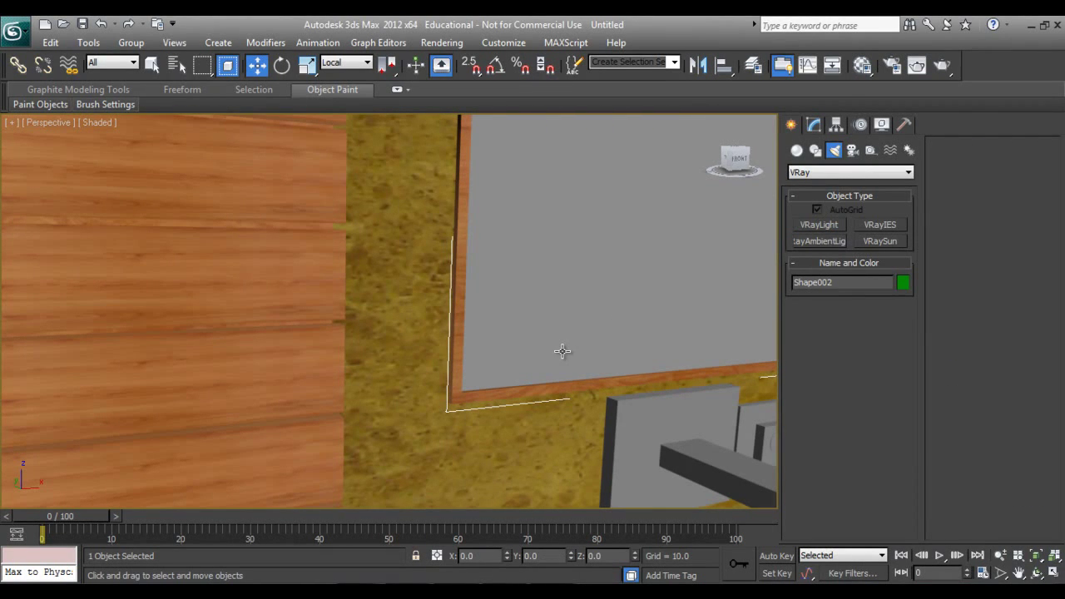
Draw a VRay plane light in the left view across the room's camera end, half-length about 1130 and half-width about 946, with AutoGrid off
key("t")
key("F3")
scroll(462, 396, "down", 4)
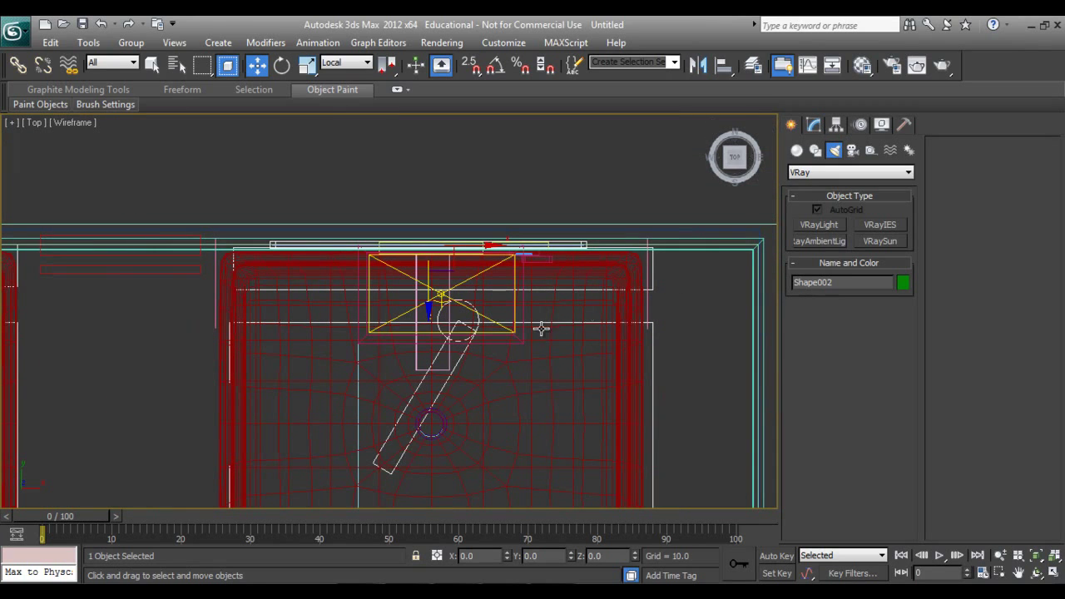
scroll(571, 340, "down", 3)
middle_click_drag(542, 385, 568, 235)
scroll(570, 285, "down", 3)
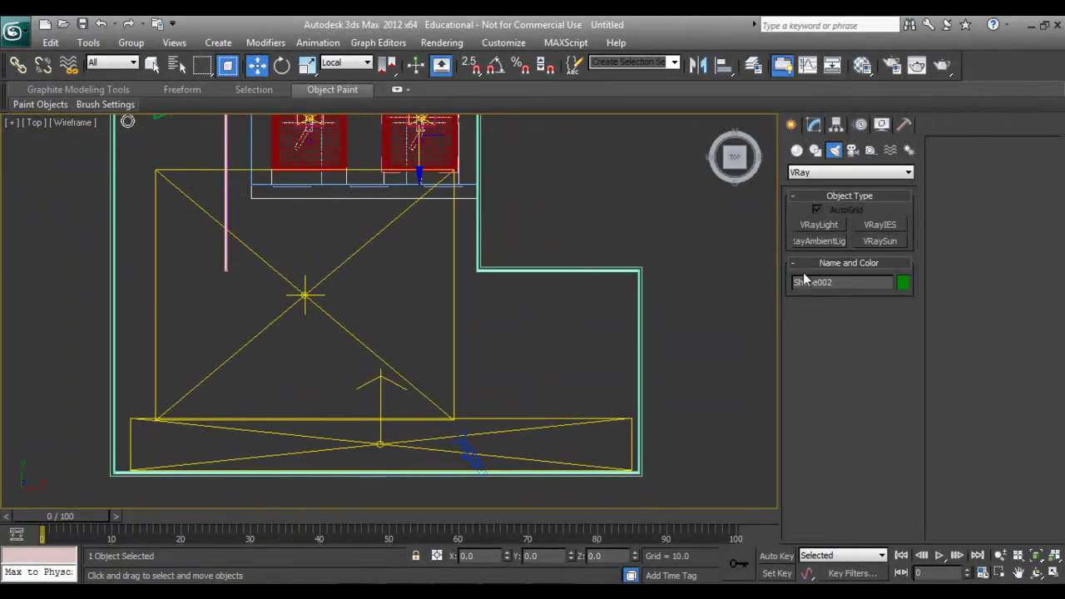
left_click(818, 225)
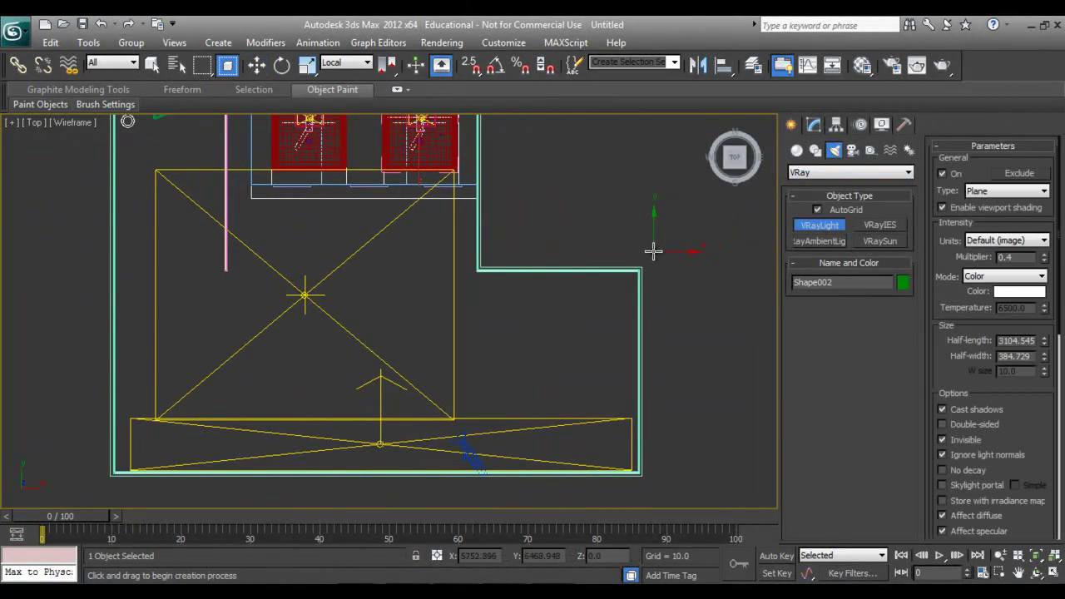
key("f")
middle_click_drag(583, 308, 347, 333)
key("l")
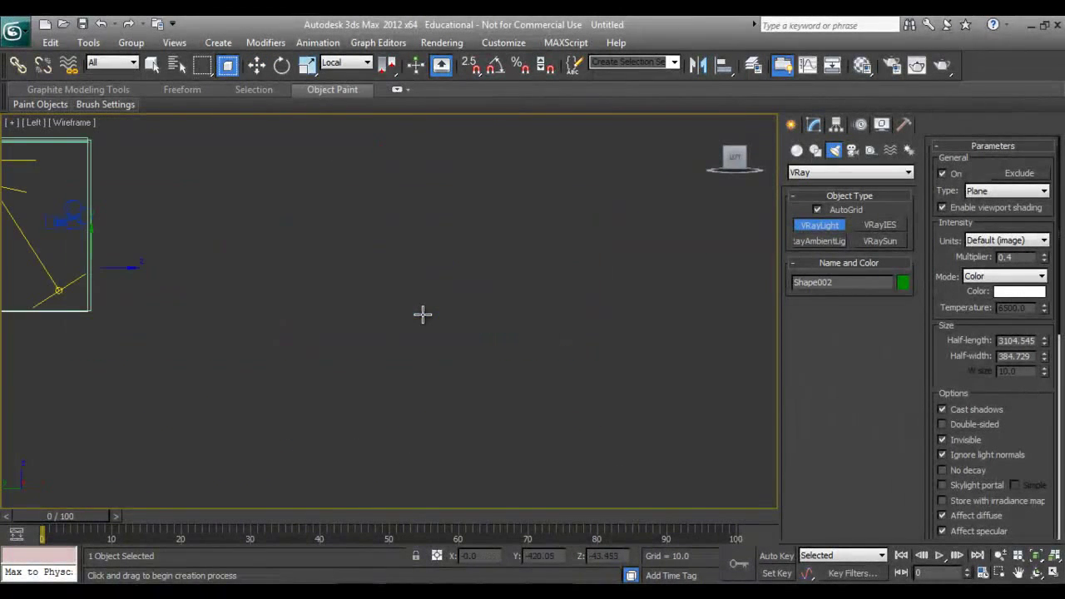
scroll(445, 357, "down", 4)
scroll(408, 325, "up", 1)
middle_click_drag(397, 320, 413, 344)
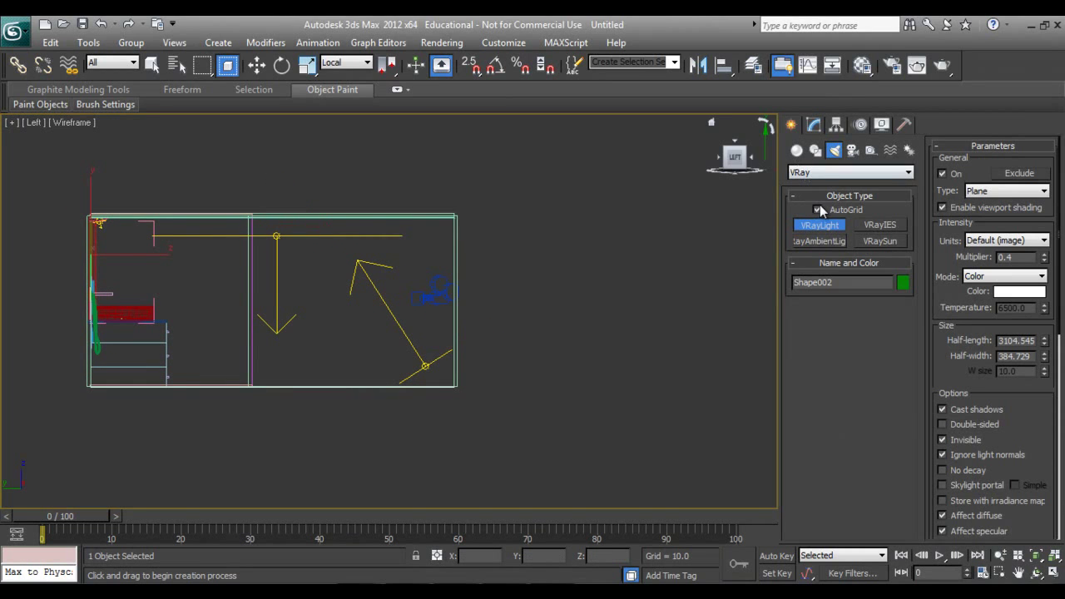
left_click_drag(259, 227, 443, 381)
In the top view, rotate the new plane light to face the opposite direction and move it beside the room's right-hand end wall
key("t")
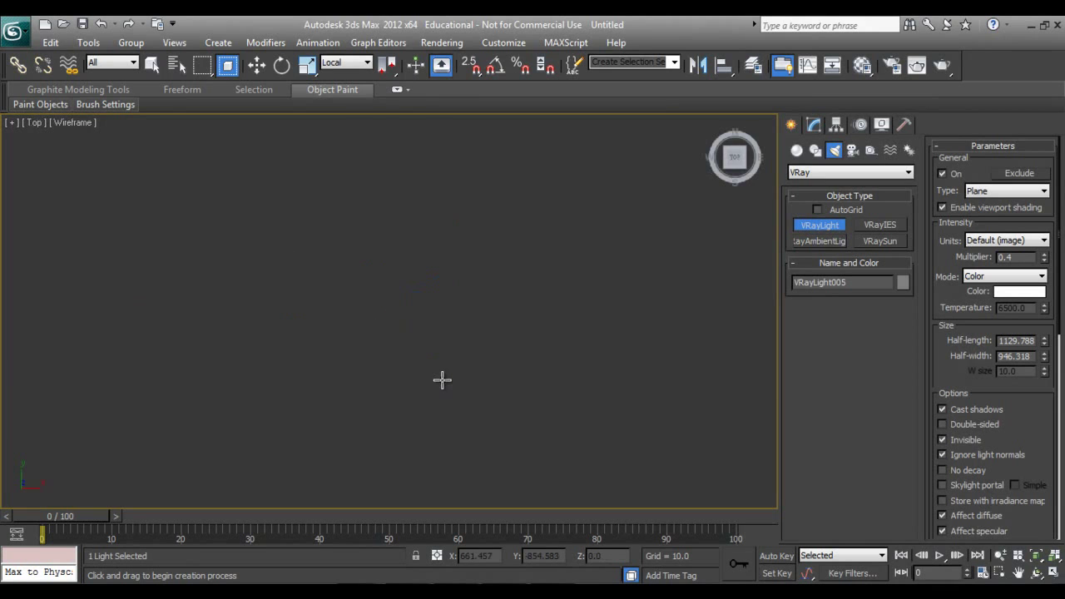
scroll(470, 320, "down", 6)
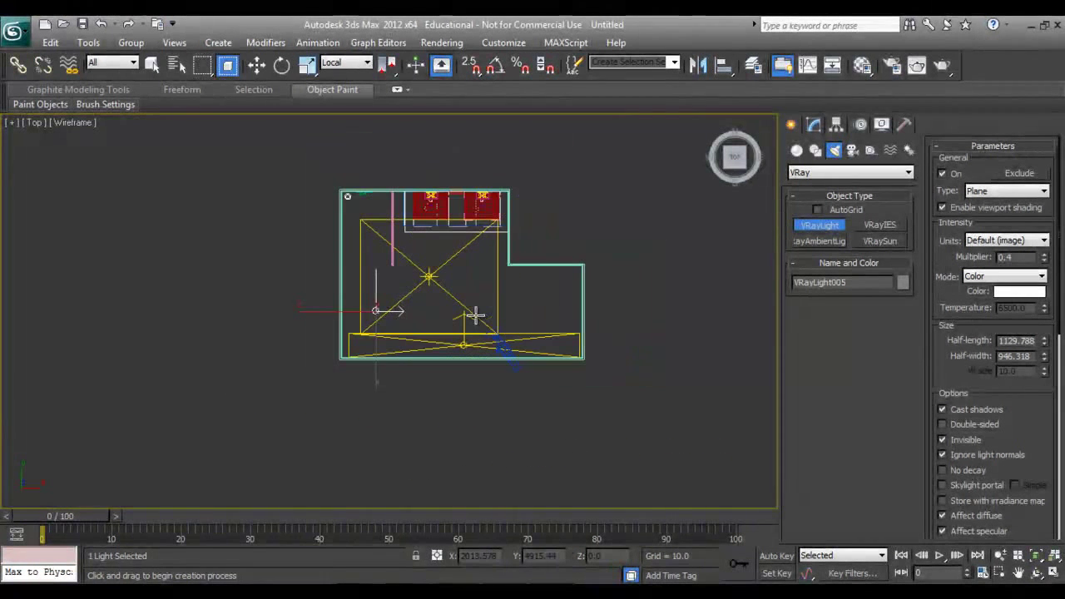
right_click(411, 332)
right_click(409, 330)
left_click(414, 357)
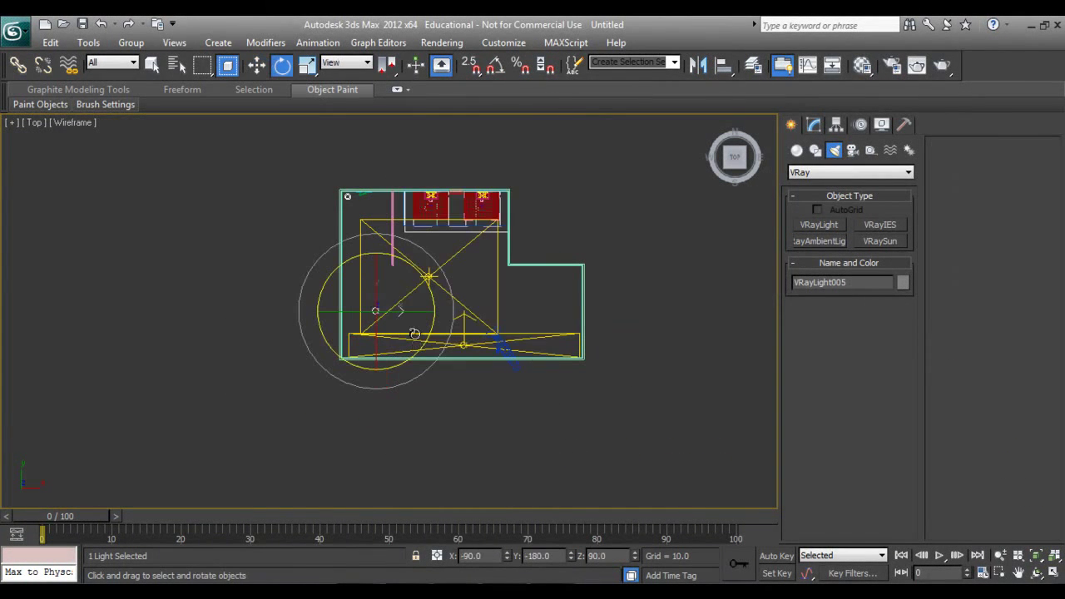
left_click_drag(409, 273, 586, 576)
key("w")
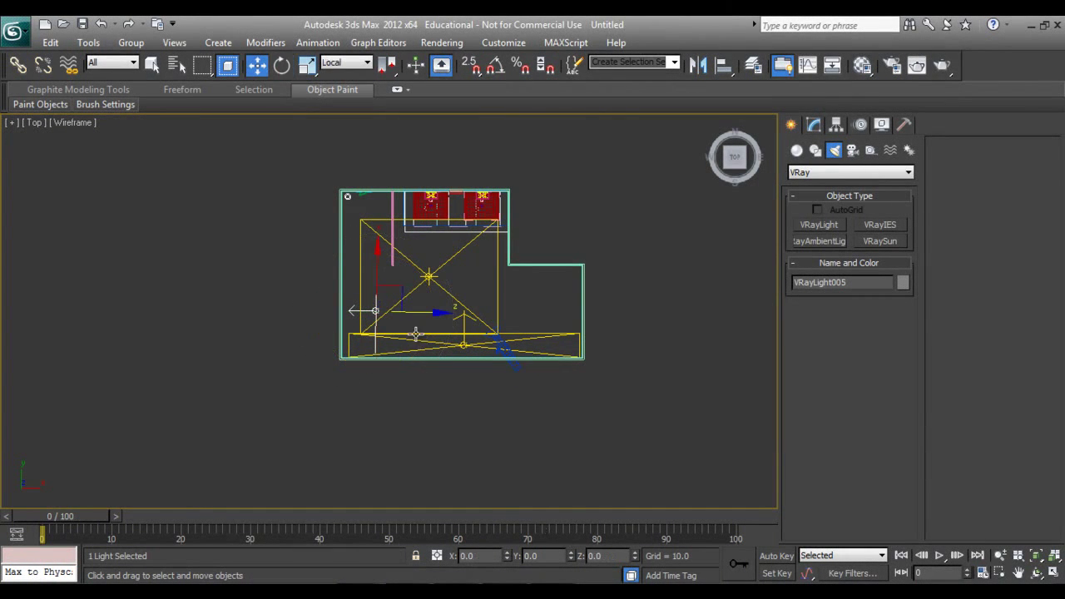
left_click_drag(415, 312, 622, 350)
Set the new light's multiplier to 0.8 and its colour to a warm off-white (248, 243, 232), and check the camera view
left_click(813, 125)
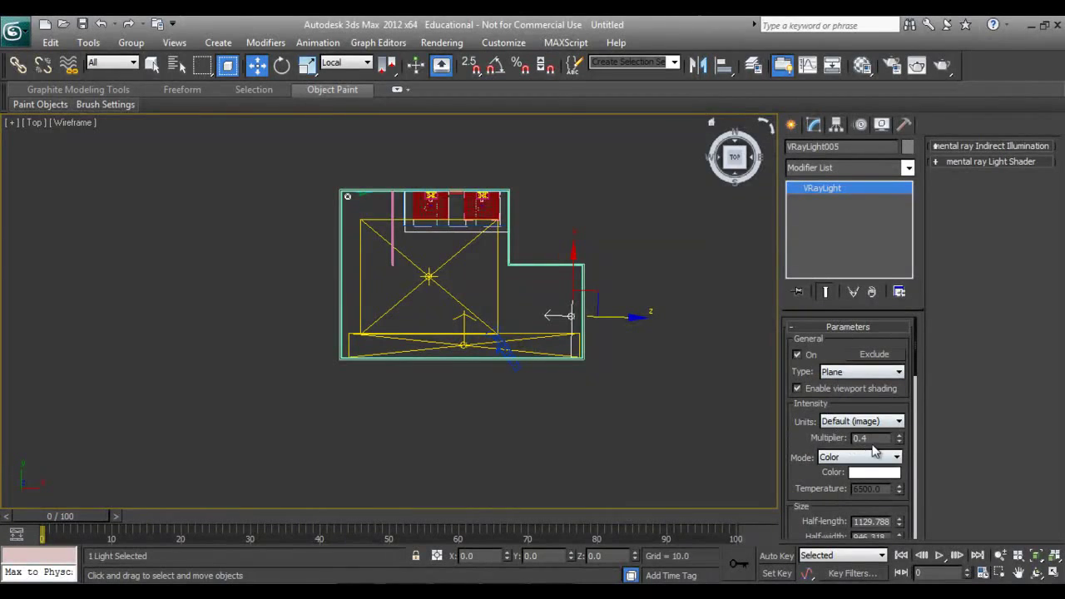
type("0.8")
key("Return")
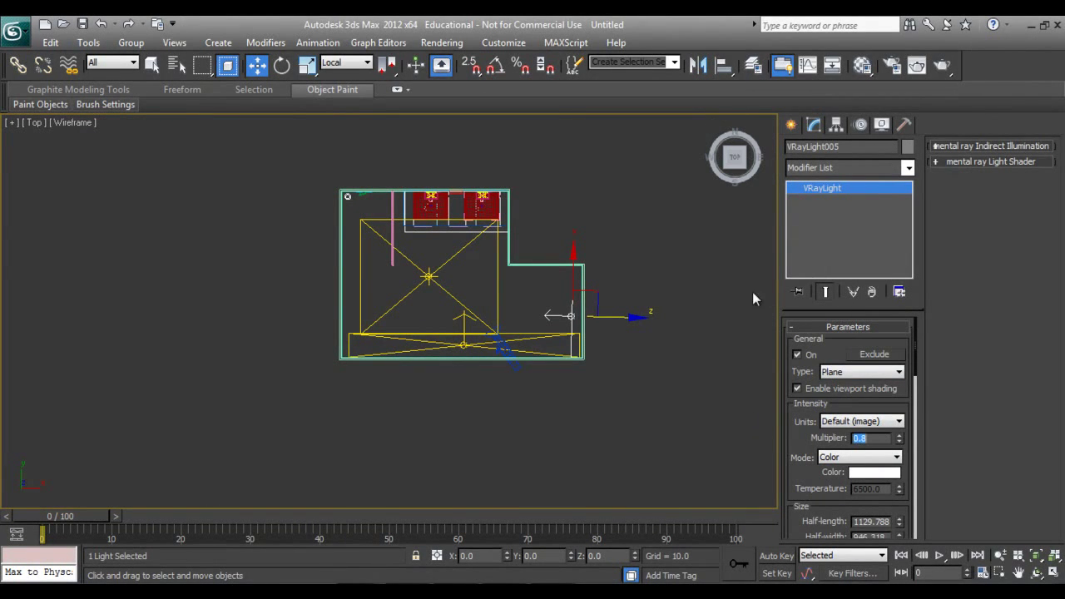
left_click(865, 472)
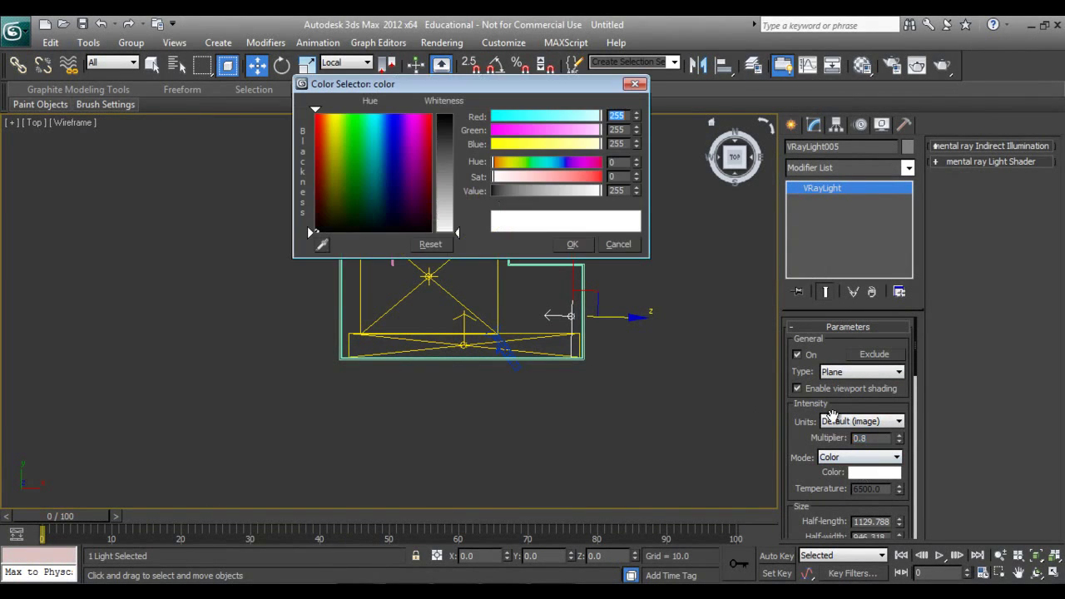
left_click(329, 151)
left_click_drag(457, 233, 456, 226)
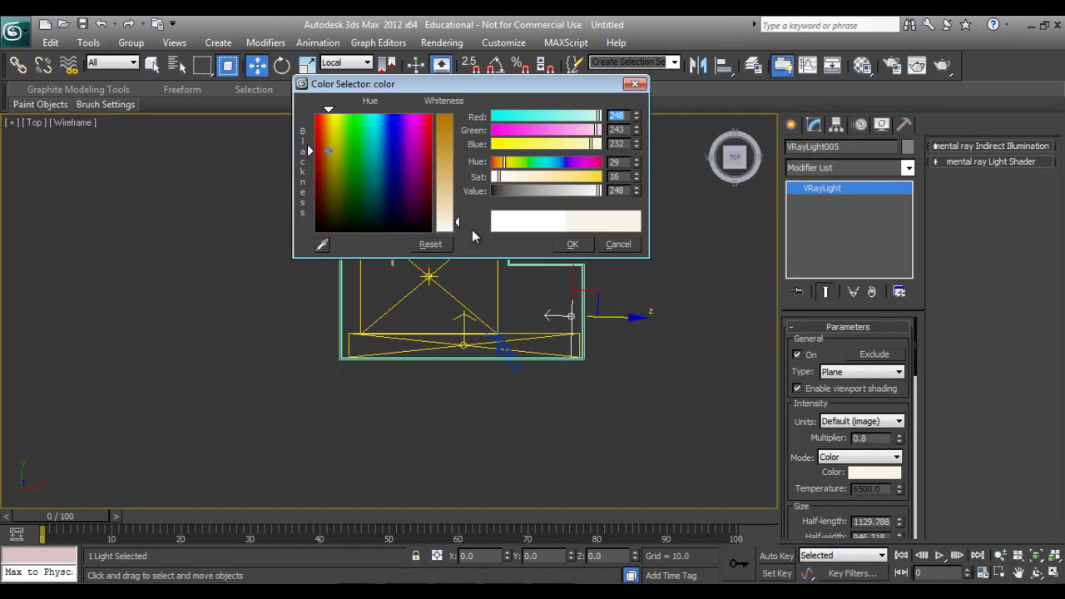
left_click(572, 243)
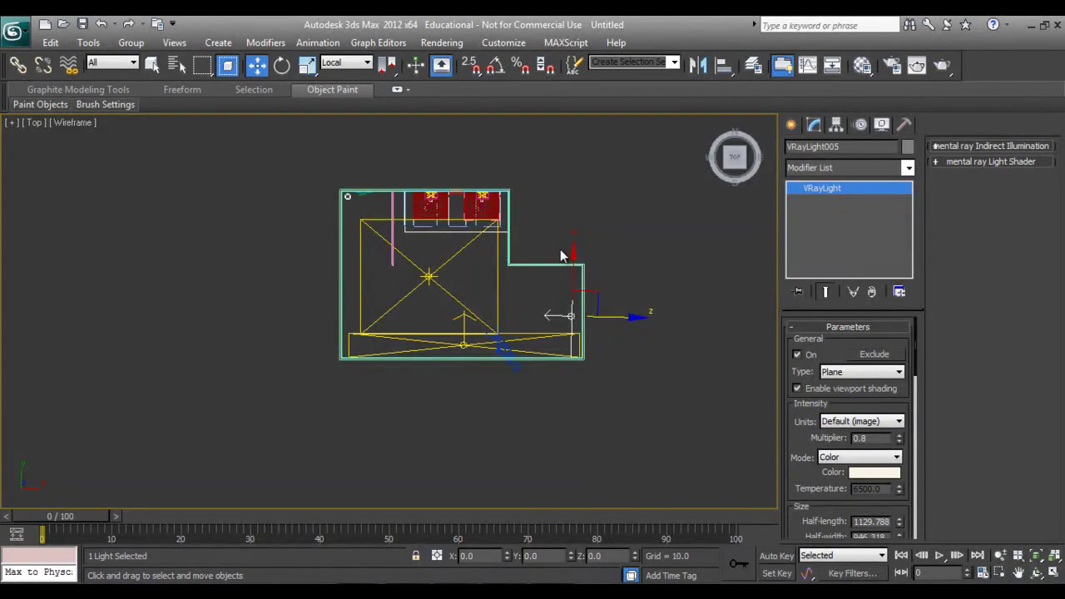
key("c")
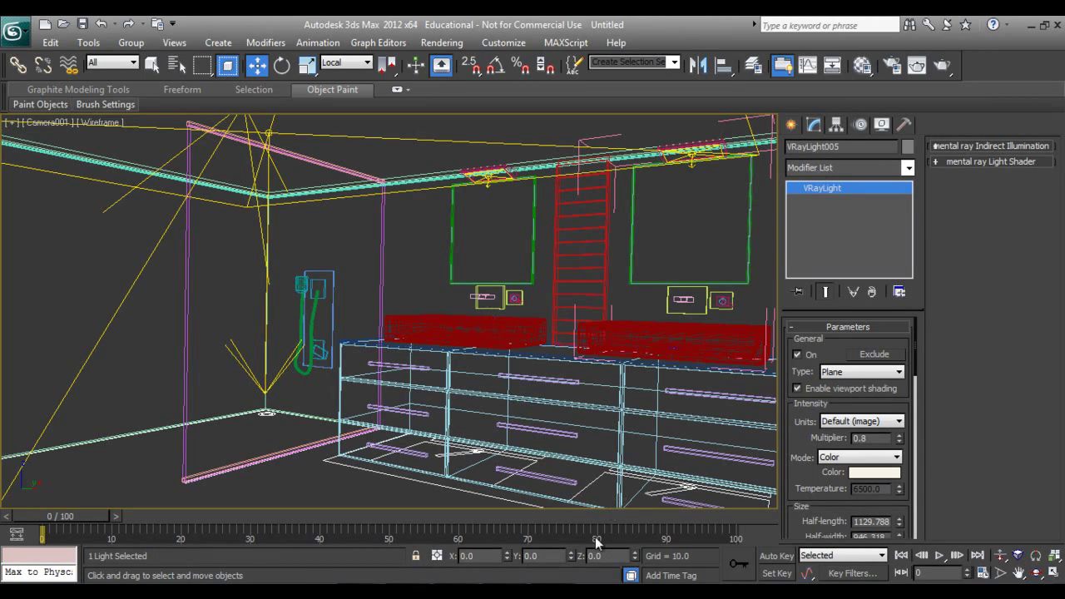
left_click(572, 296)
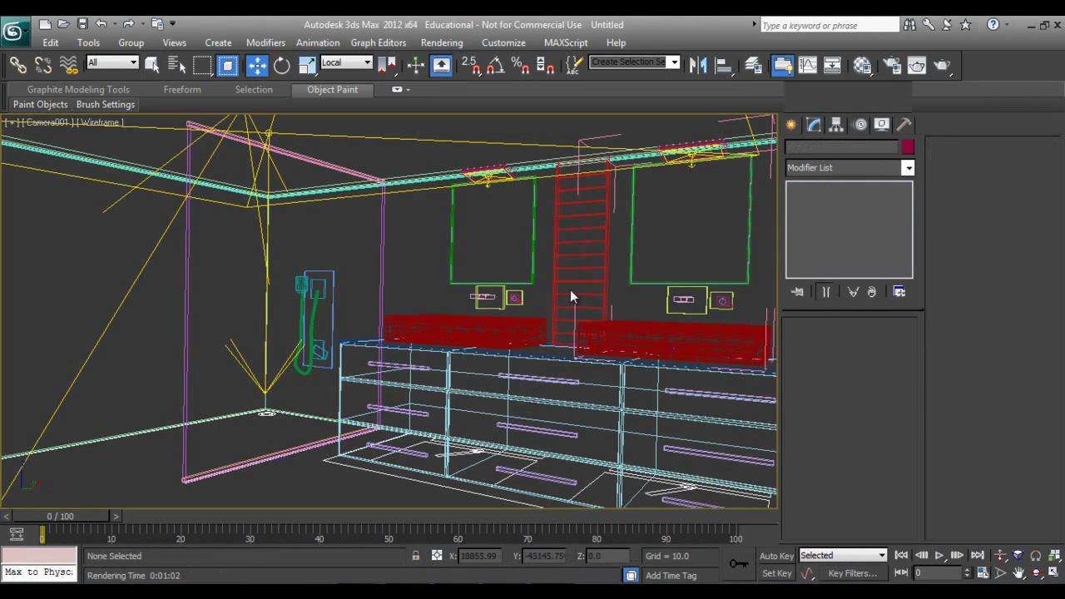
In the left view, copy the tilted plane light below the camera to a spot between it and the vanity
key("l")
key("z")
scroll(551, 346, "down", 3)
scroll(551, 346, "up", 3)
left_click(589, 354)
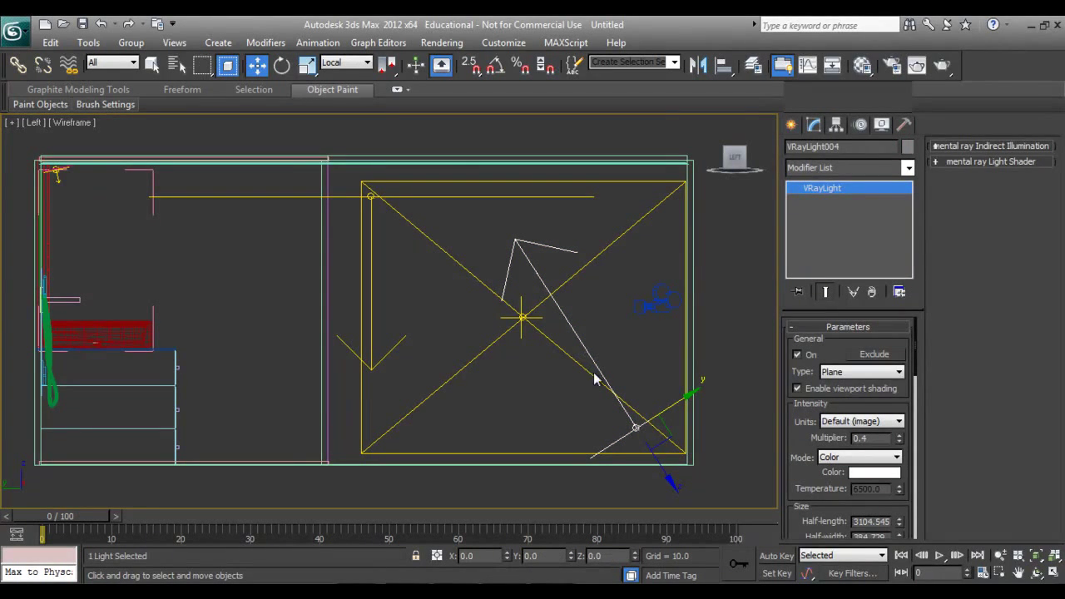
mouse_move(672, 434)
left_mouse_down("shift")
mouse_move(438, 355)
mouse_move(359, 384)
mouse_move(378, 402)
left_mouse_up("shift")
left_click(518, 373)
Rotate the copied light to aim more directly at the vanity wall, and shift it slightly
key("e")
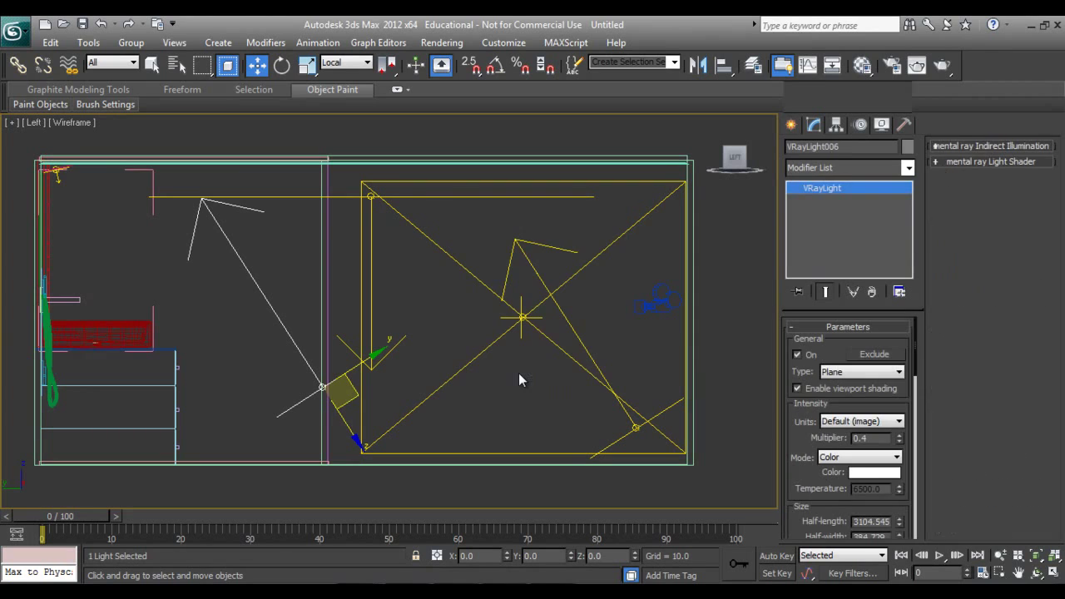
mouse_move(379, 372)
left_mouse_down()
mouse_move(340, 246)
mouse_move(363, 323)
left_mouse_up()
key("w")
mouse_move(351, 374)
left_mouse_down()
mouse_move(300, 306)
mouse_move(346, 363)
left_mouse_up()
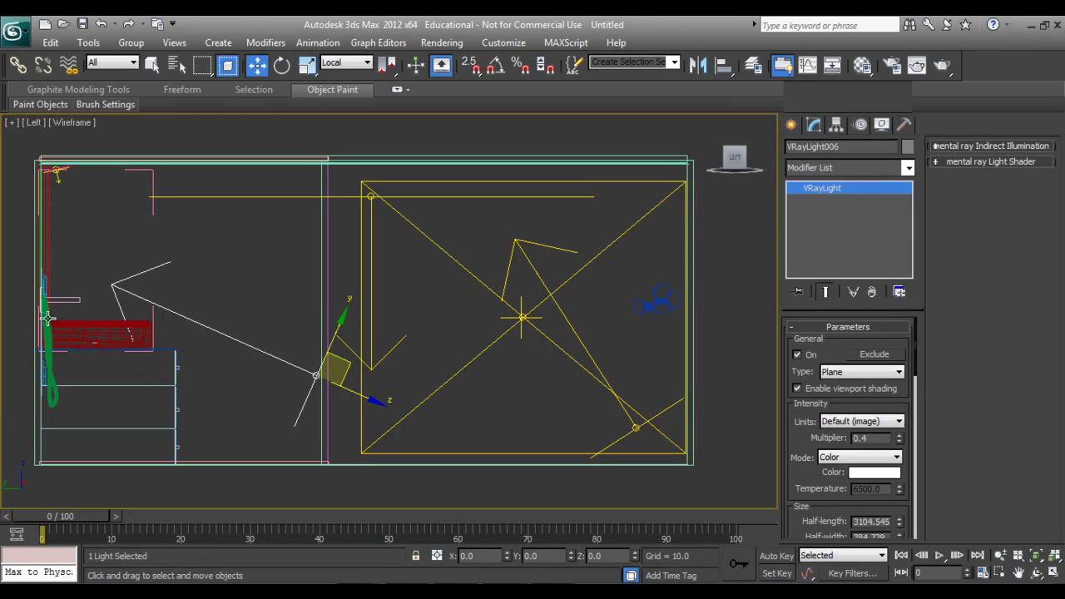
Review the copied light's settings and increase its half-width while viewing it through the camera
scroll(884, 403, "down", 10)
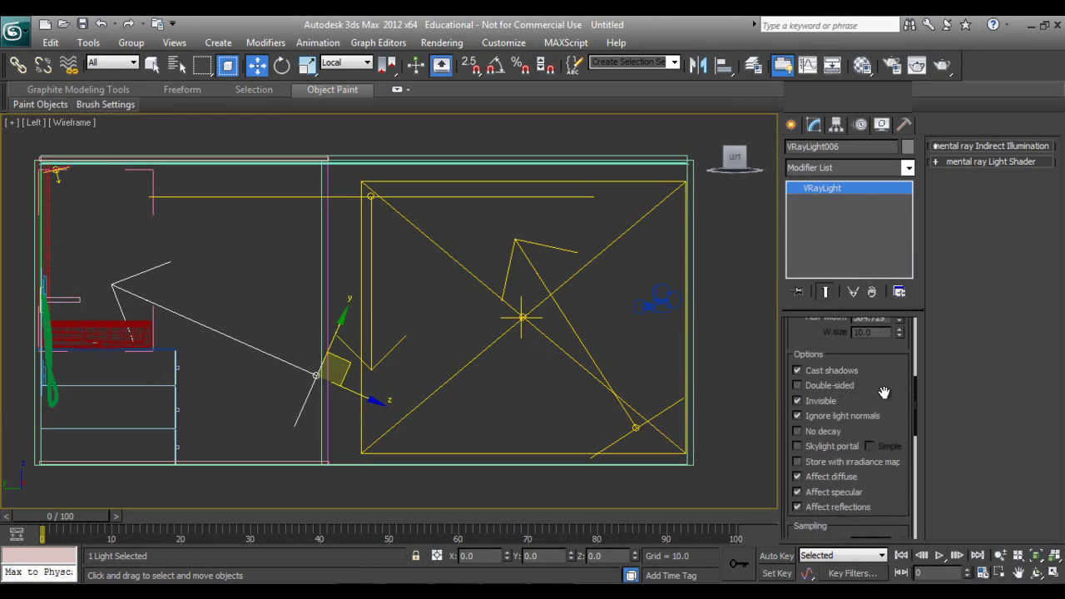
left_click(793, 125)
key("c")
left_click(814, 125)
scroll(797, 438, "down", 6)
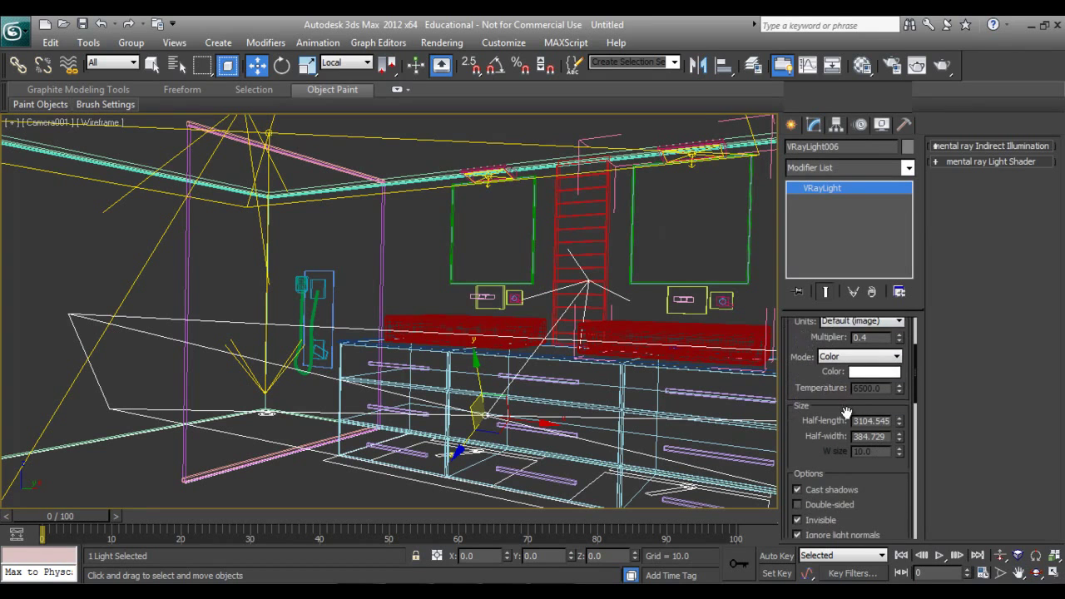
scroll(857, 424, "up", 4)
left_click_drag(898, 446, 898, 420)
left_click(792, 124)
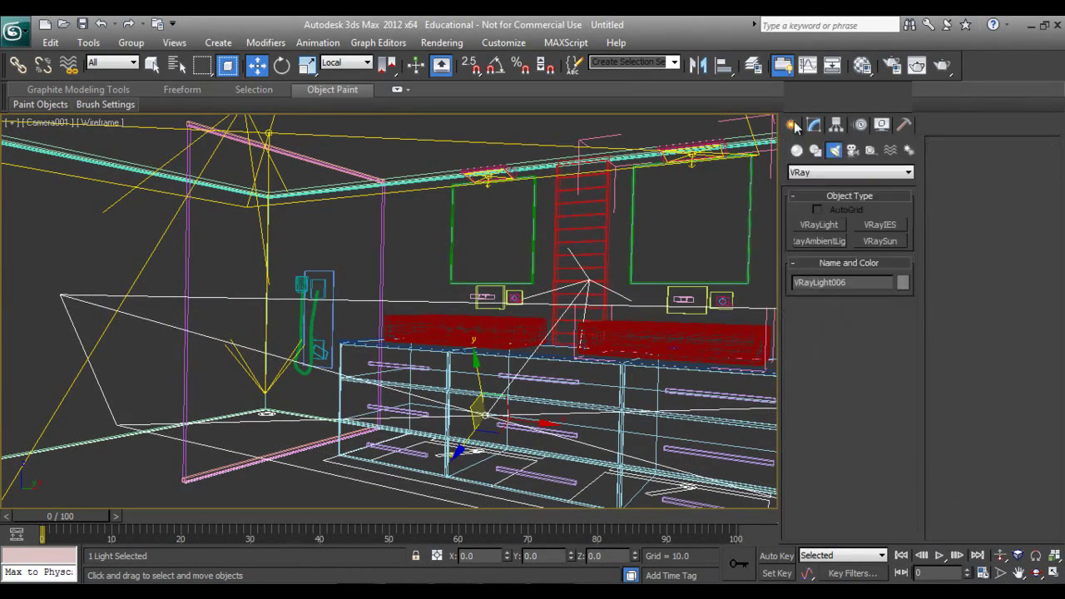
Render the camera view as a lighting test and move the rendered frame aside to see the viewport
left_click(943, 65)
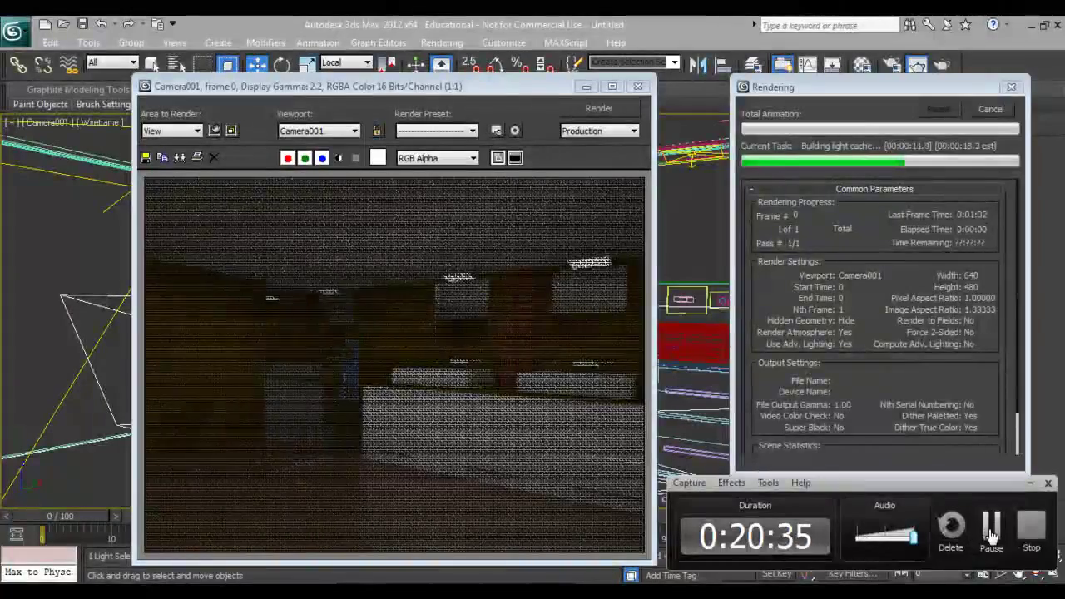
left_click(989, 532)
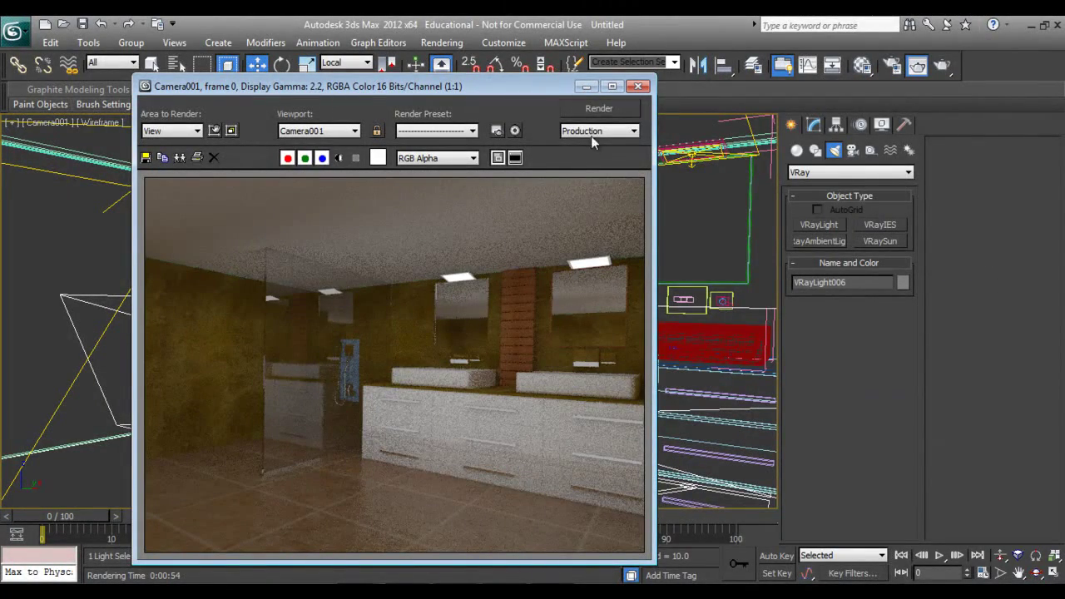
left_click_drag(437, 86, 824, 115)
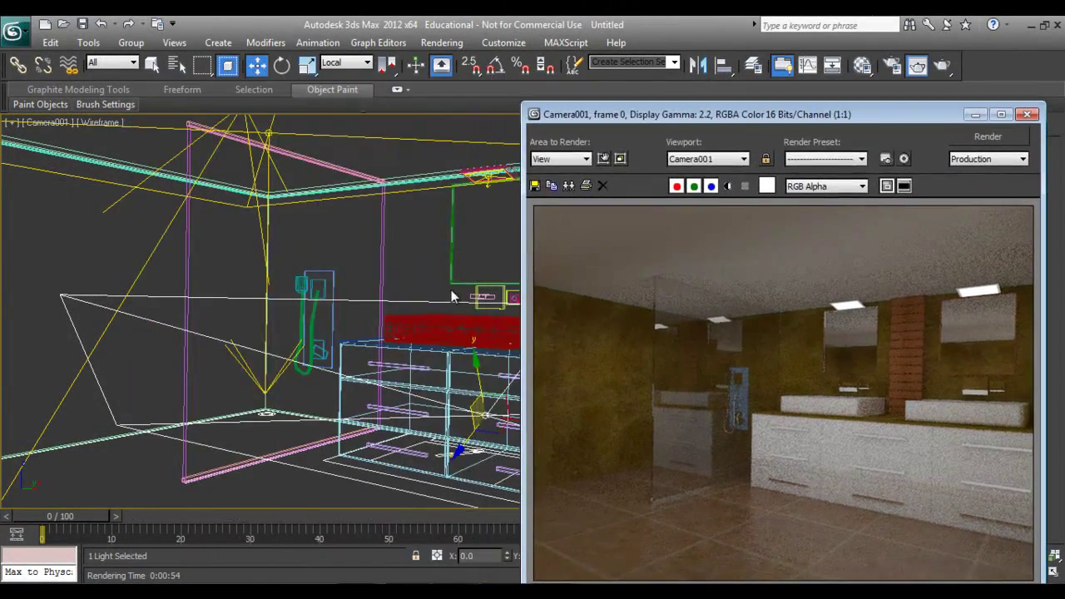
right_click(408, 305)
left_click(630, 119)
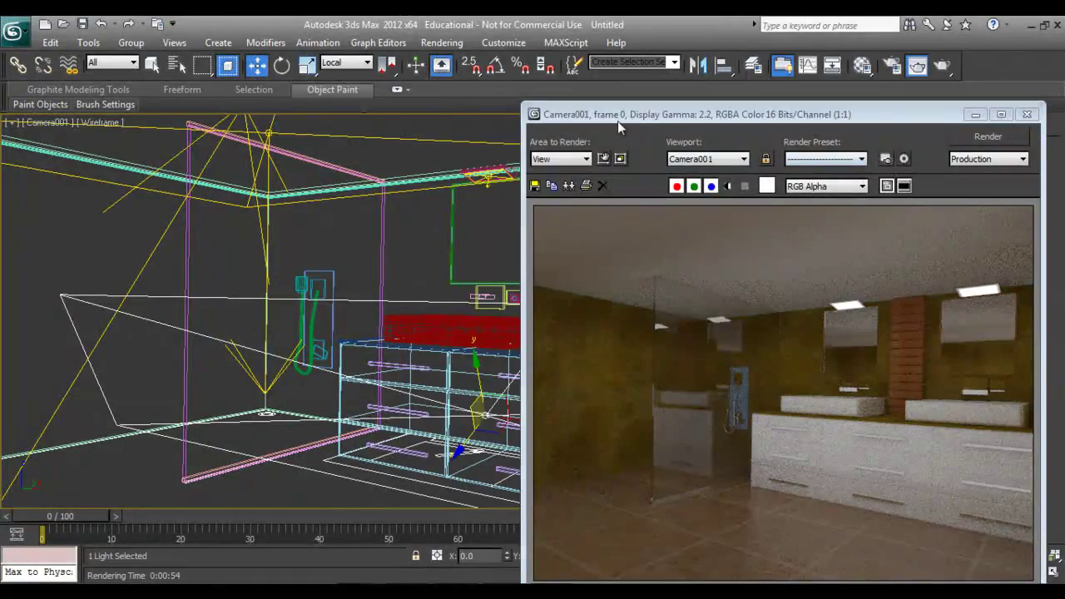
left_click_drag(618, 124, 833, 144)
right_click(496, 327)
key("Escape")
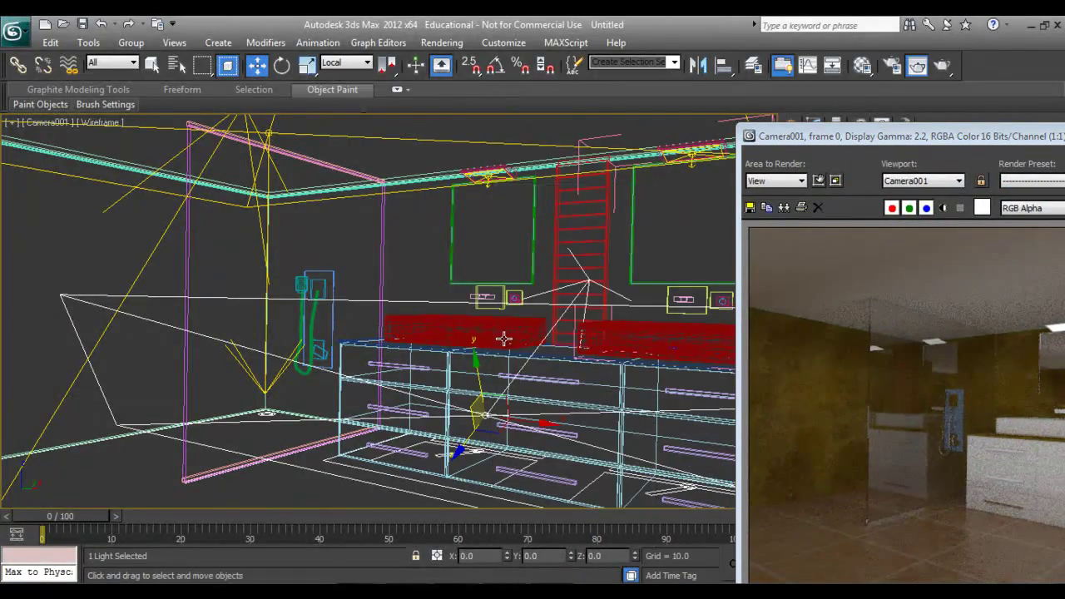
Reposition the copied plane light in the perspective view, then check the lighting with another camera render
key("p")
middle_click_drag(495, 356, 370, 388, "alt")
left_click_drag(368, 389, 346, 403)
middle_click_drag(346, 402, 408, 407, "alt")
scroll(422, 406, "up", 3)
key("shift+q")
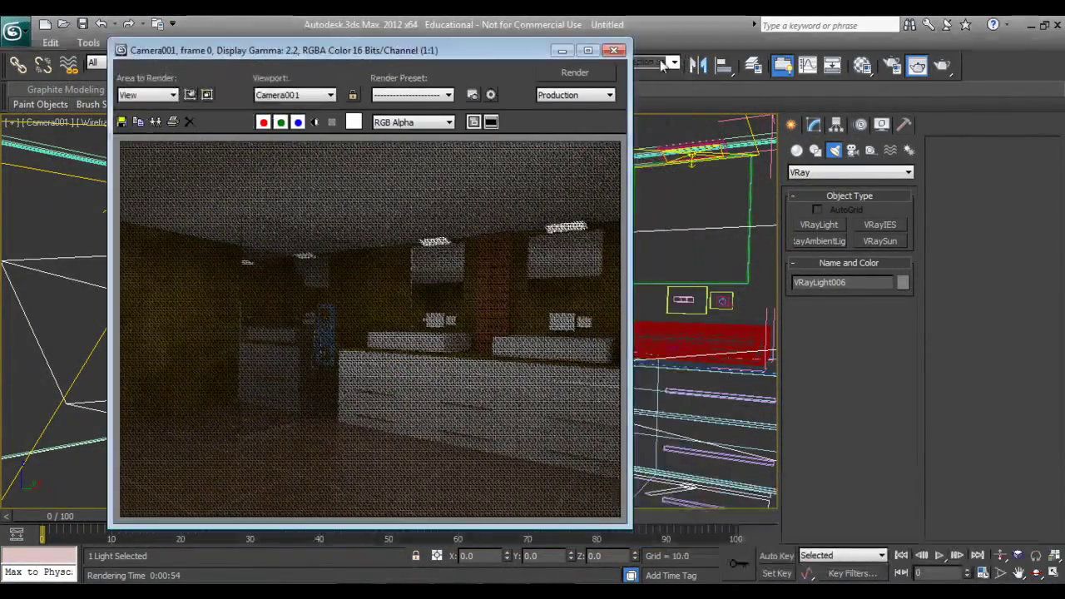
left_click(612, 52)
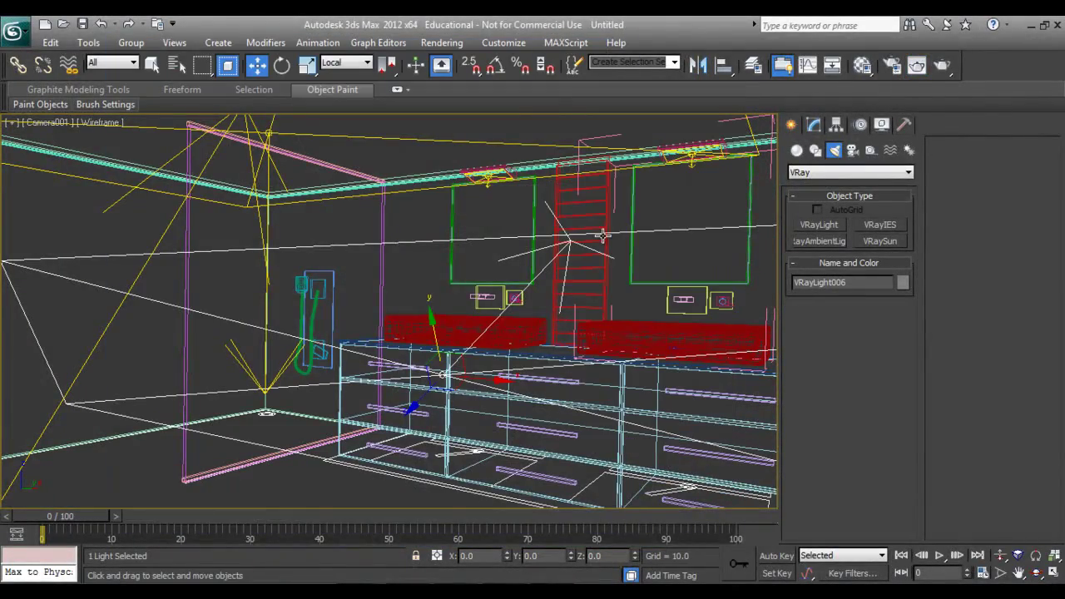
Set the V-Ray DMC sampler's noise threshold to 0.05 and the global subdivs multiplier to 1.0
left_click(890, 65)
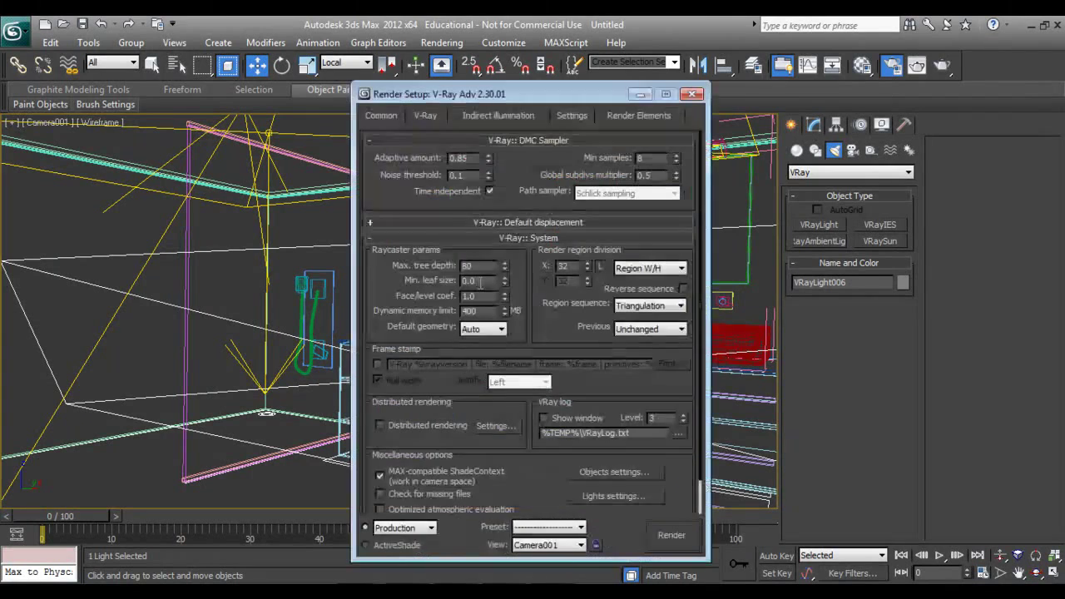
double_click(475, 175)
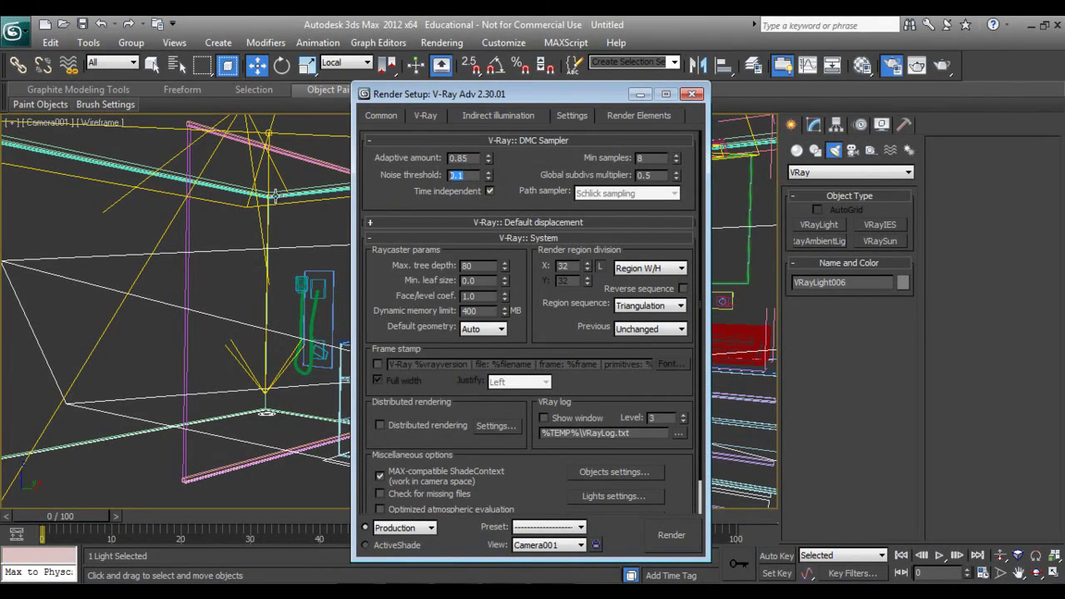
type("0.05")
double_click(653, 176)
type("1")
key("Return")
Review the V-Ray image sampler settings, then set color mapping to Exponential with sub-pixel mapping enabled
left_click(425, 114)
left_click_drag(499, 248, 507, 190)
scroll(512, 162, "down", 2)
scroll(476, 249, "down", 3)
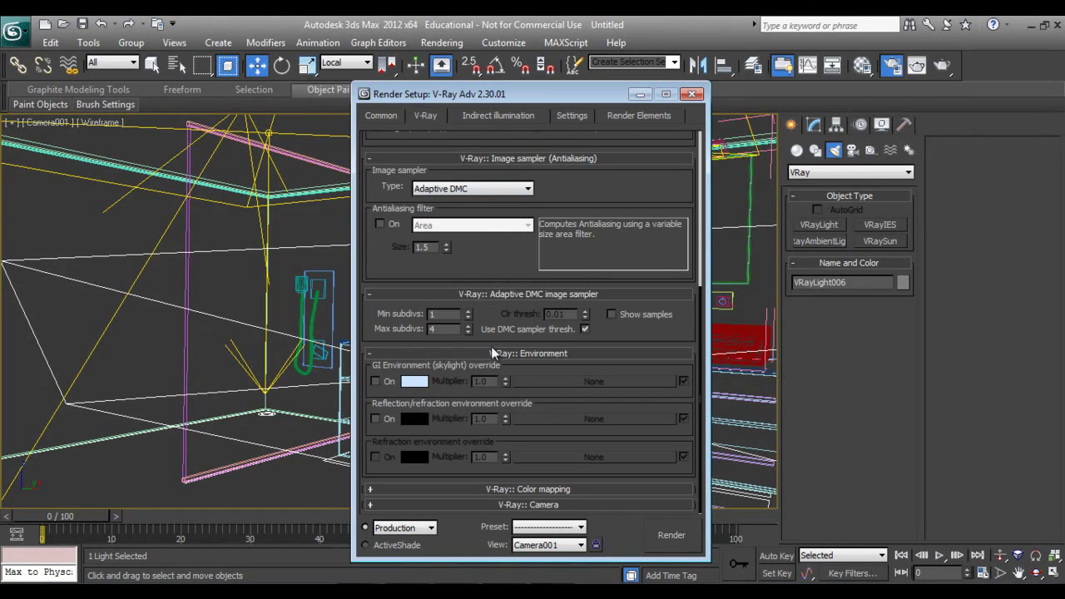
scroll(569, 193, "up", 6)
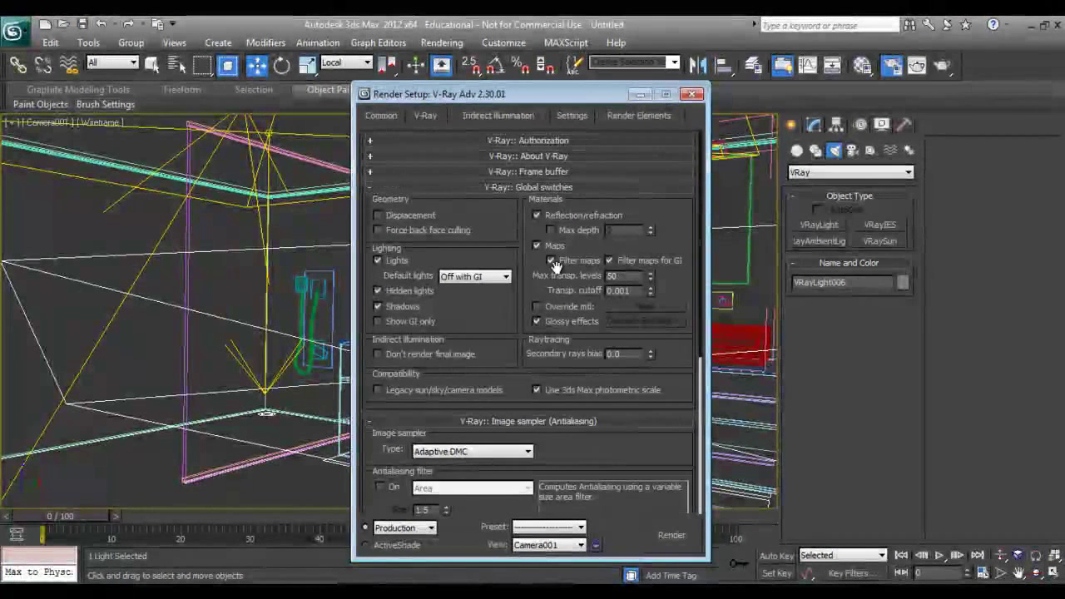
scroll(512, 234, "down", 3)
scroll(505, 211, "down", 4)
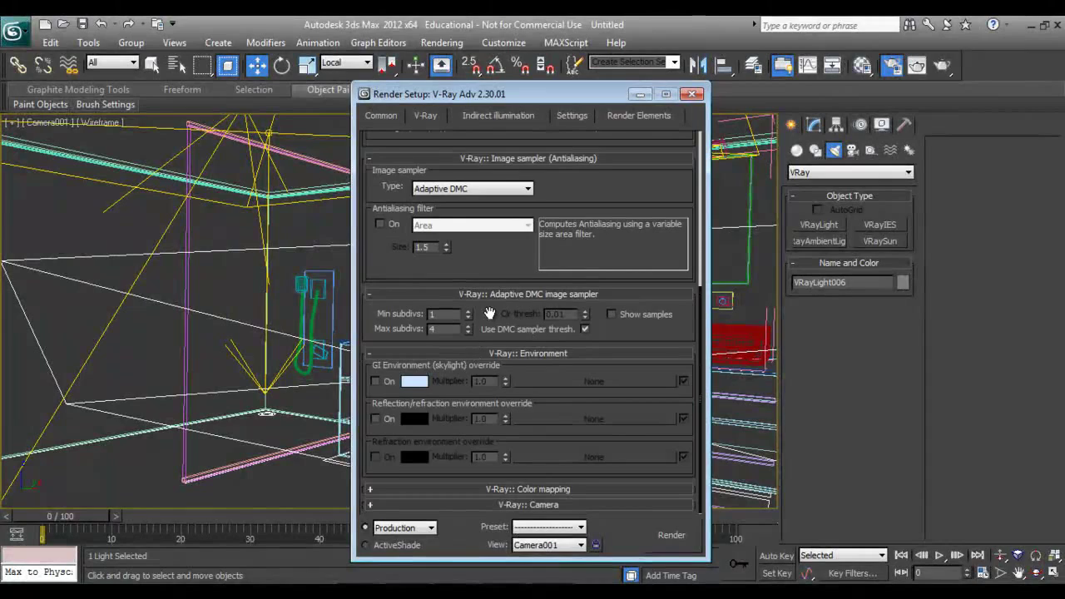
left_click(533, 488)
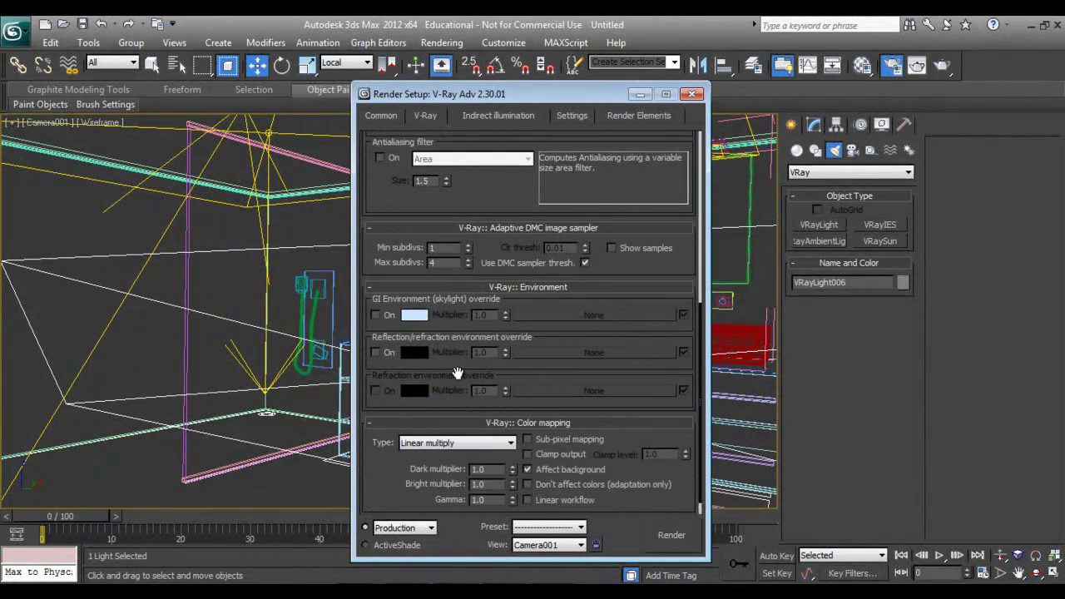
left_click(466, 443)
left_click(425, 467)
left_click_drag(391, 466, 391, 446)
left_click(542, 420)
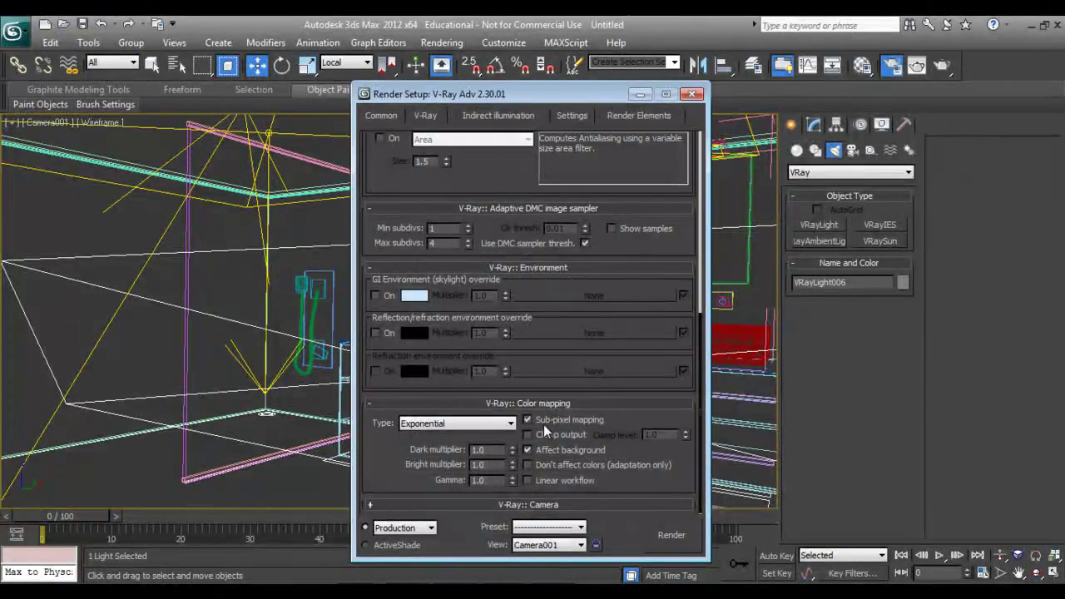
Set the irradiance map's built-in preset to Medium
left_click(503, 115)
scroll(533, 325, "down", 2)
left_click(532, 320)
left_click(509, 360)
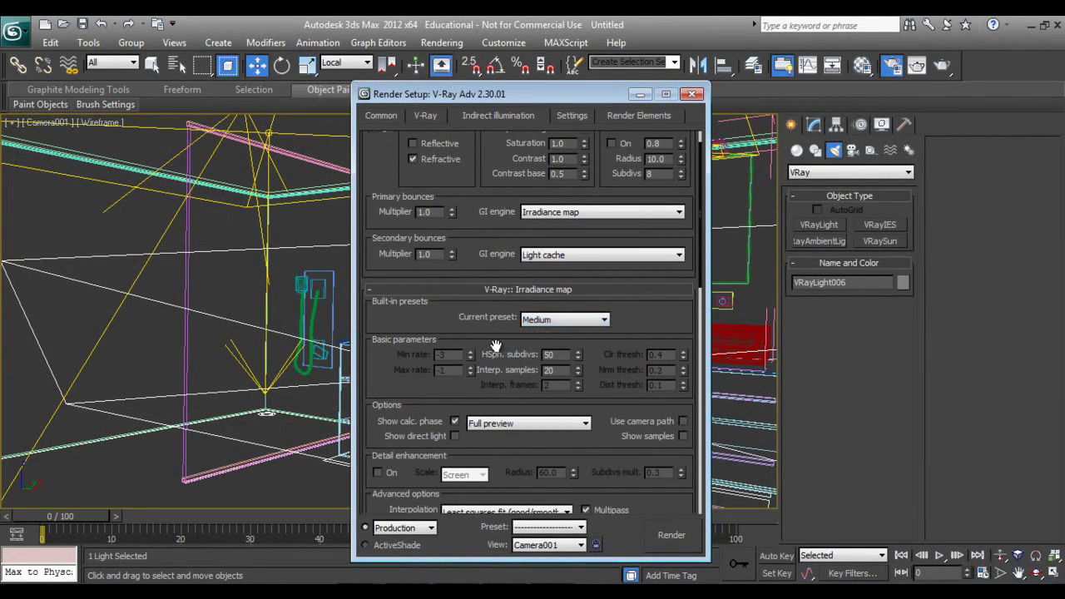
Set the light cache subdivs to 1500 and recheck the DMC sampler settings
scroll(503, 279, "down", 4)
scroll(516, 282, "down", 5)
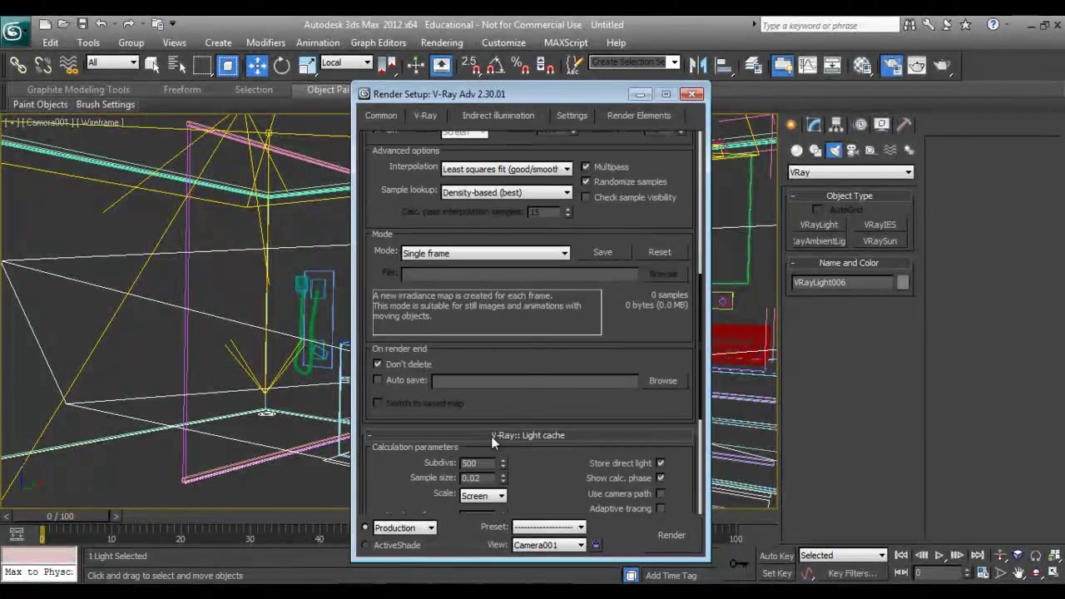
double_click(485, 463)
type("1500")
scroll(535, 432, "down", 6)
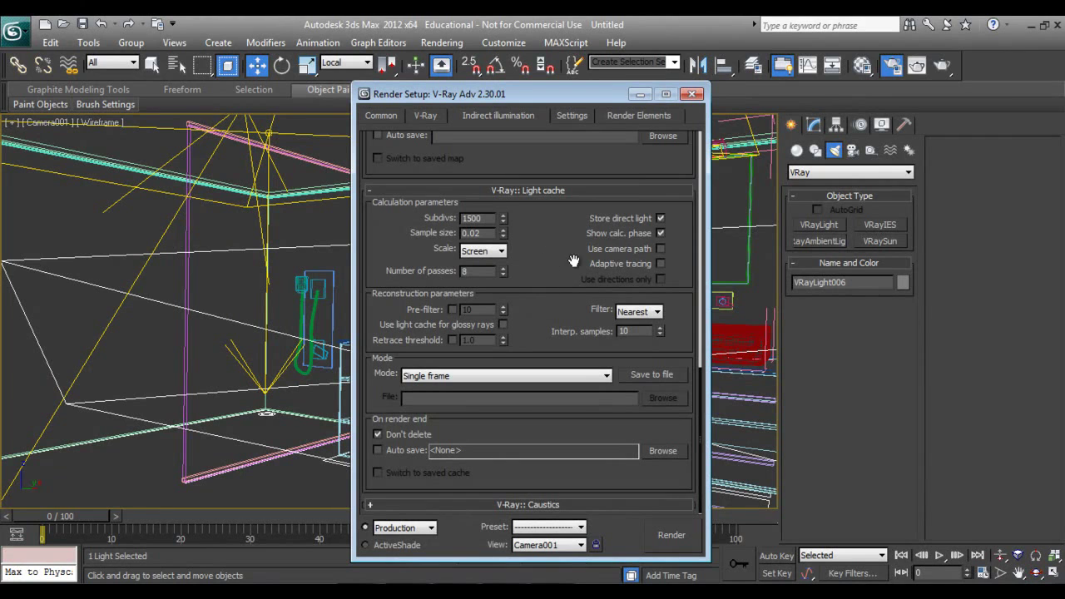
left_click(575, 117)
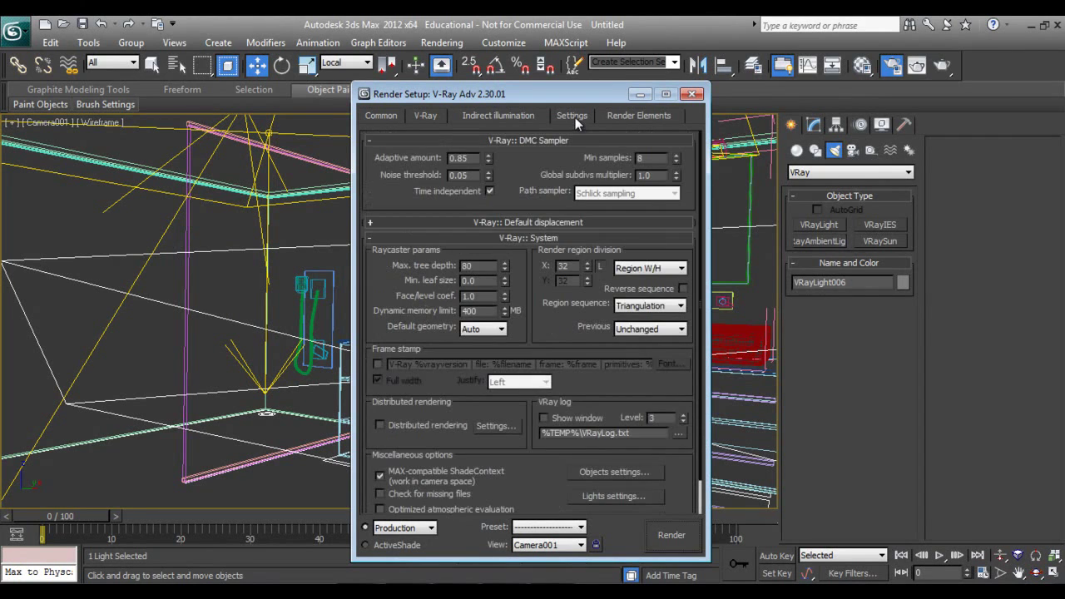
Open the common render parameters and show safe frames in the camera viewport, keeping the view clear of the dialog
left_click(382, 115)
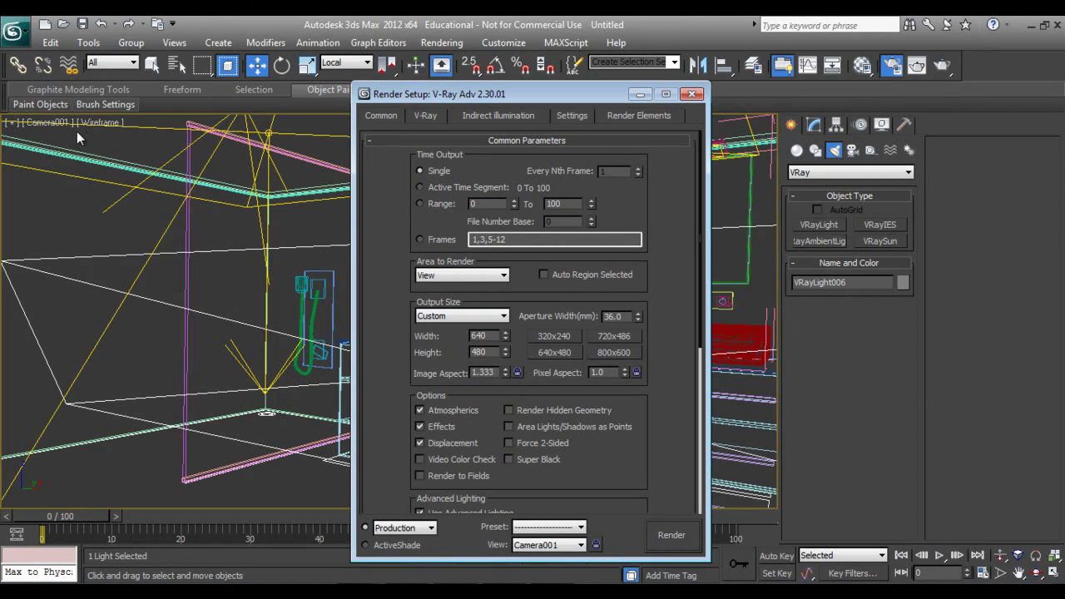
left_click(11, 122)
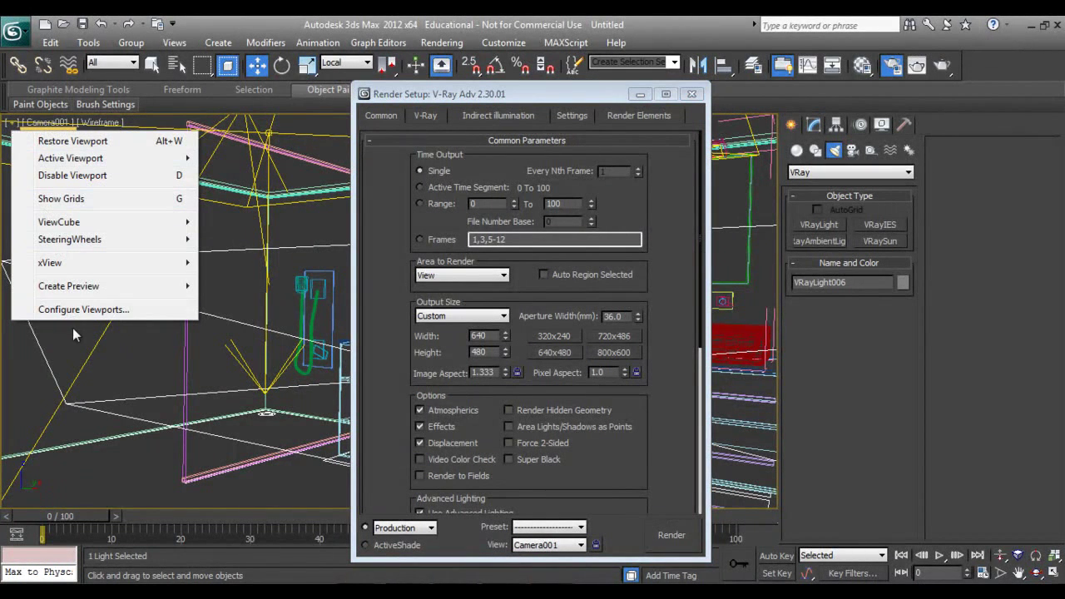
left_click(43, 125)
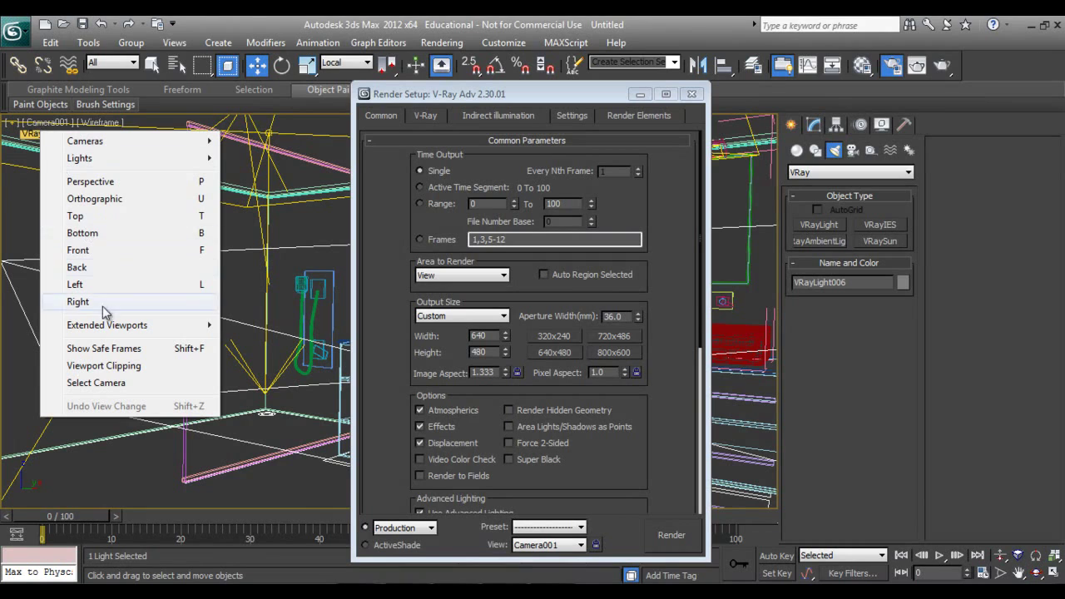
left_click(140, 349)
left_click_drag(599, 98, 811, 90)
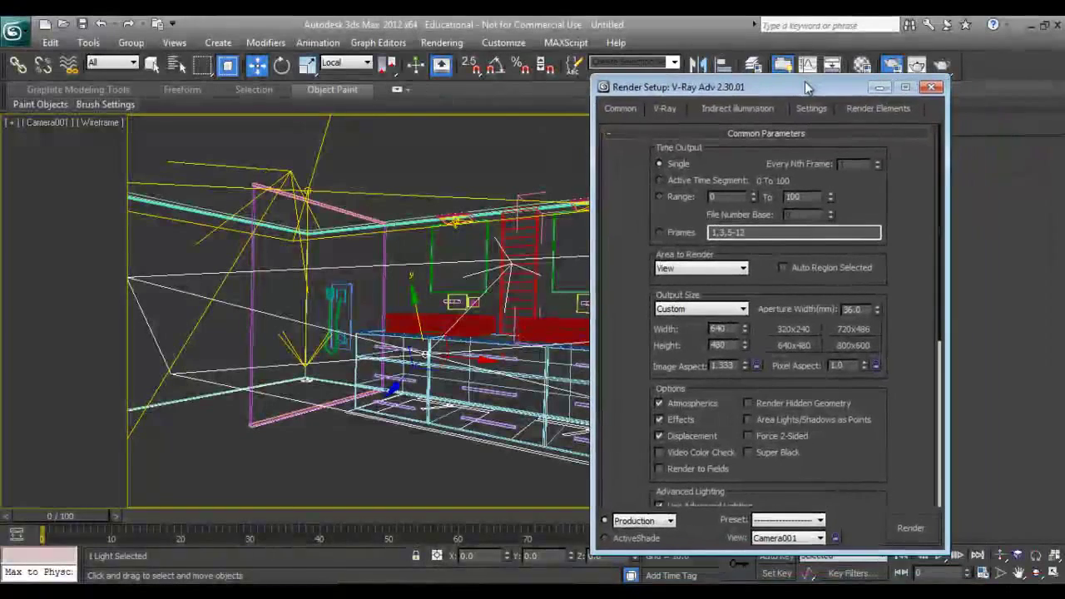
Set the render output's image aspect to 1.5 and lock it
left_click_drag(734, 365, 613, 352)
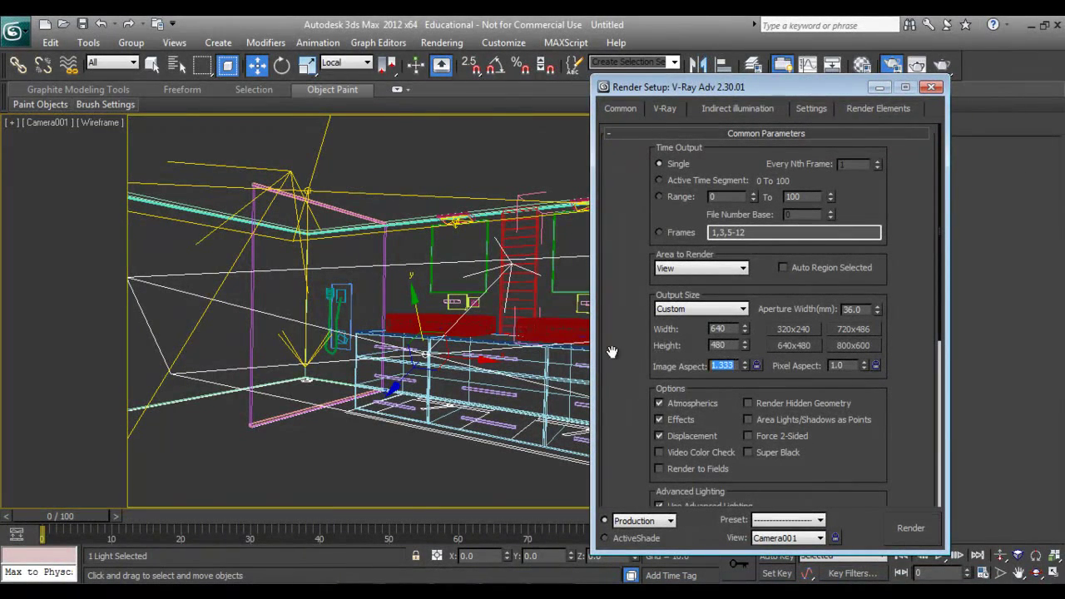
type("1.5")
key("Return")
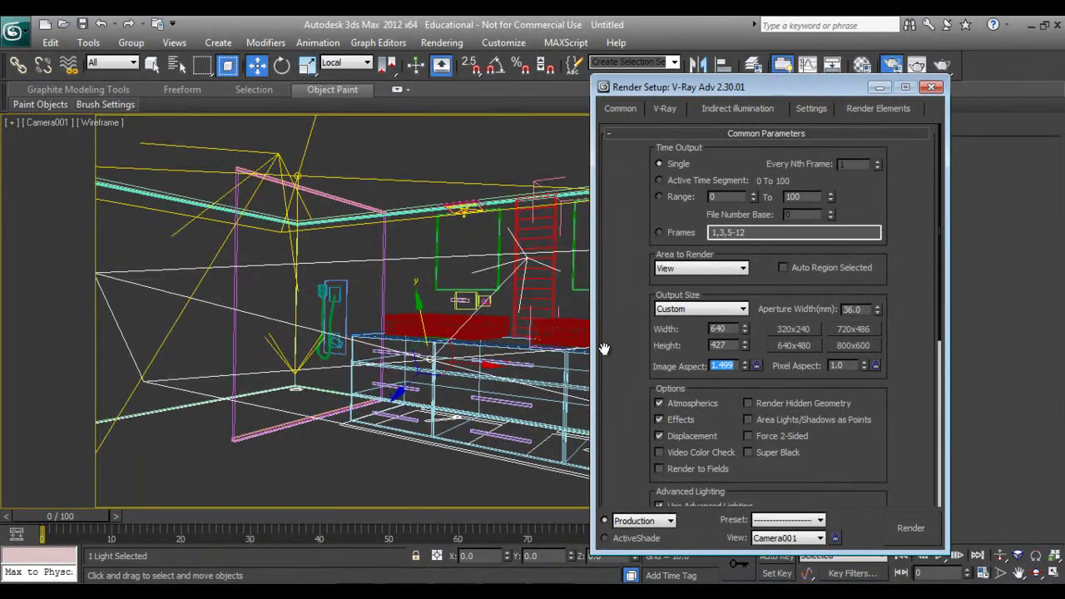
left_click_drag(761, 91, 848, 94)
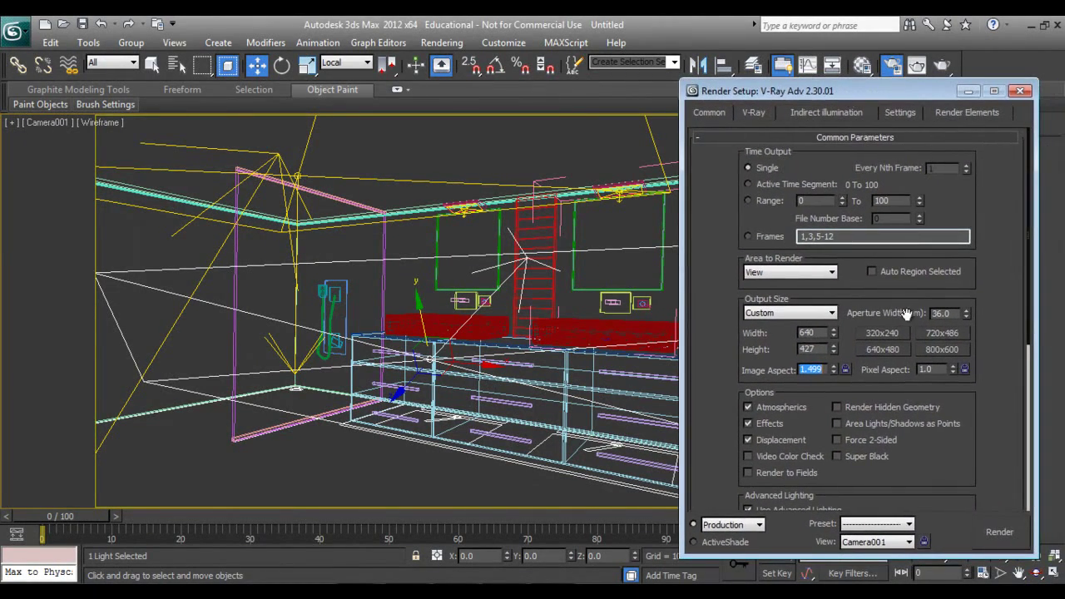
left_click(845, 368)
Set the output width to 1000 and render the camera view, repositioning the rendered frame for viewing
double_click(805, 332)
type("1000")
key("Return")
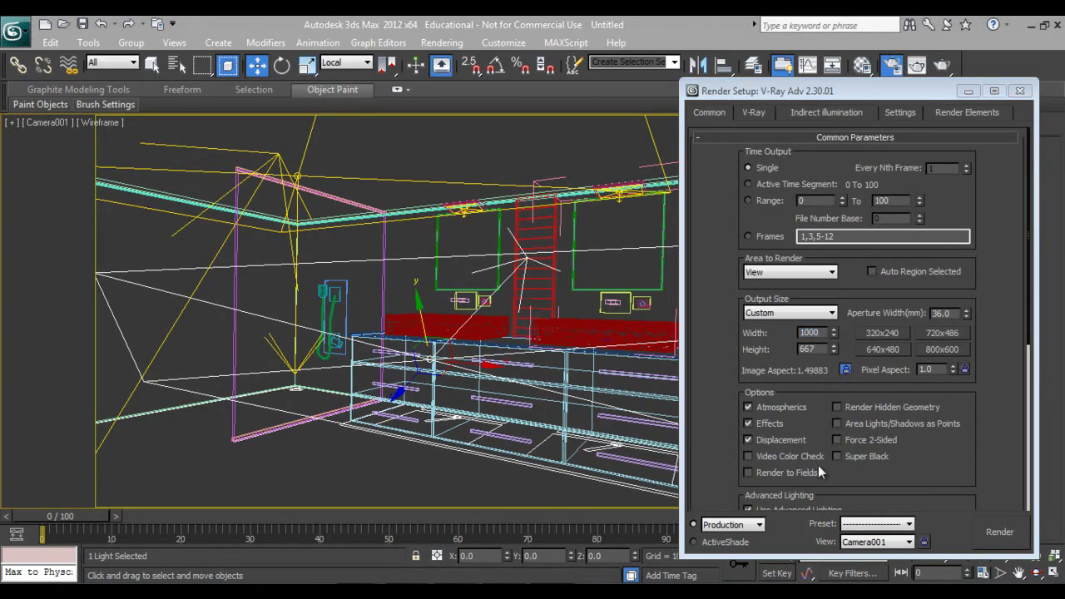
left_click(990, 533)
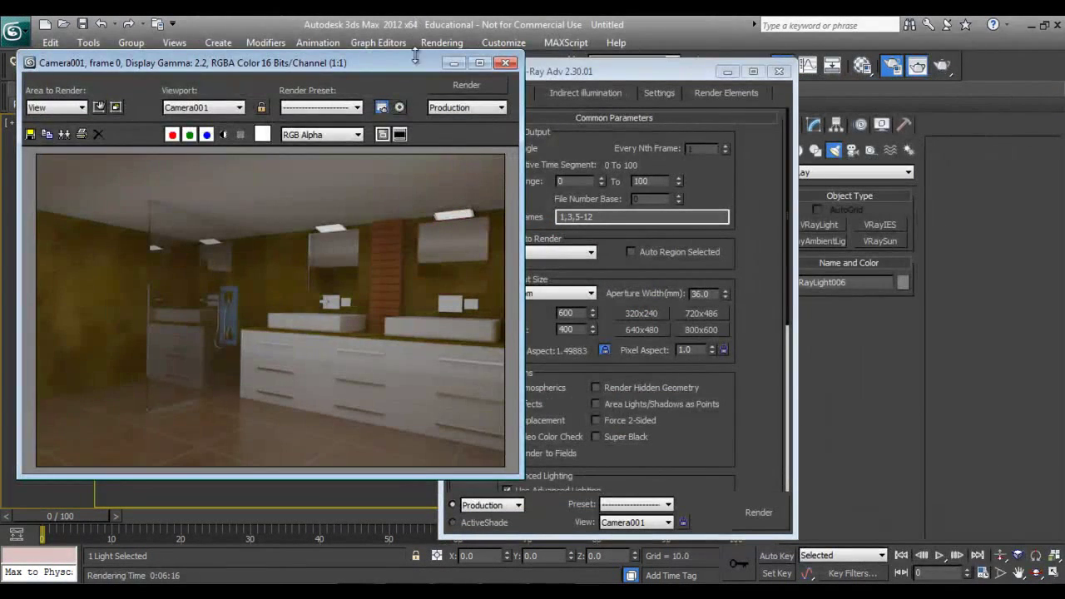
left_click_drag(356, 70, 493, 84)
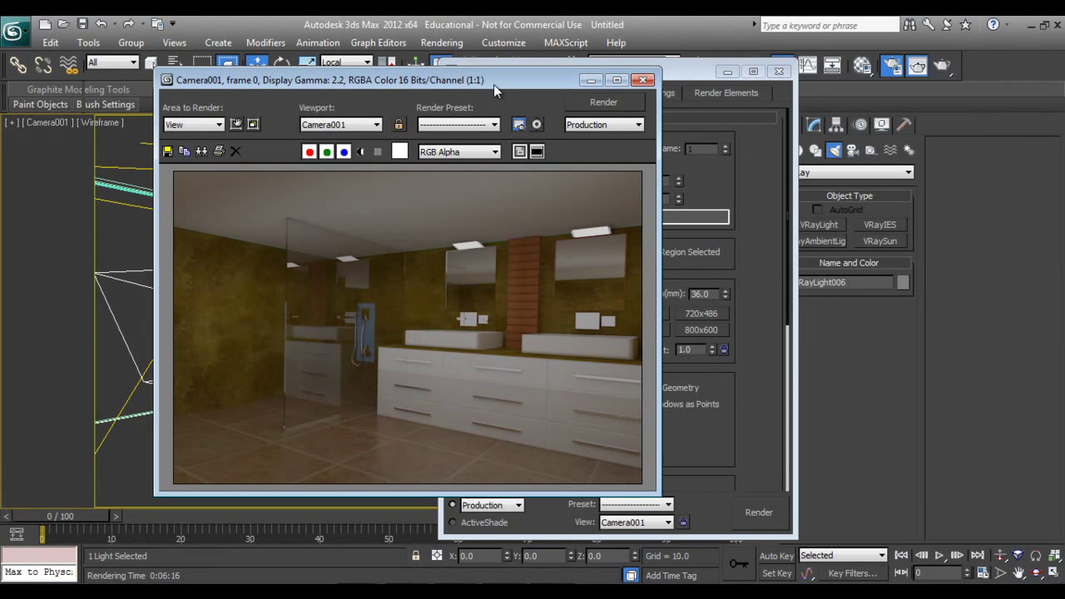